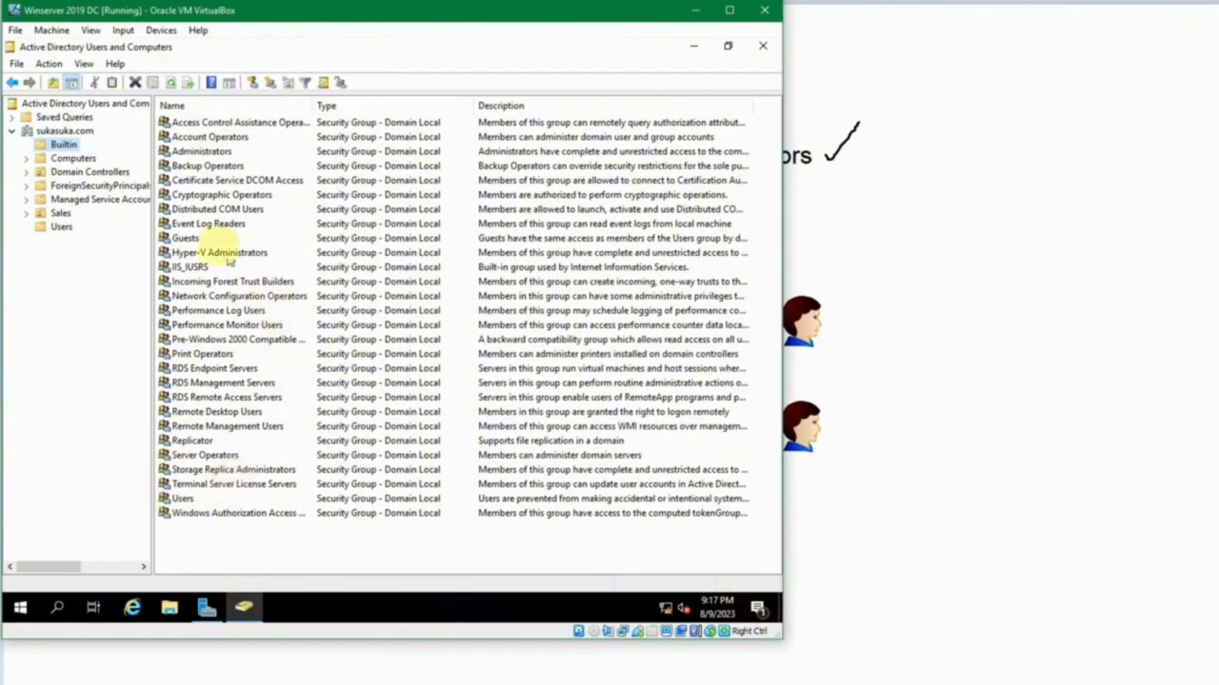
Review the role diagram behind the server VM and the security groups in the Builtin container.
{"action": "left_click", "coordinate": [695, 11]}
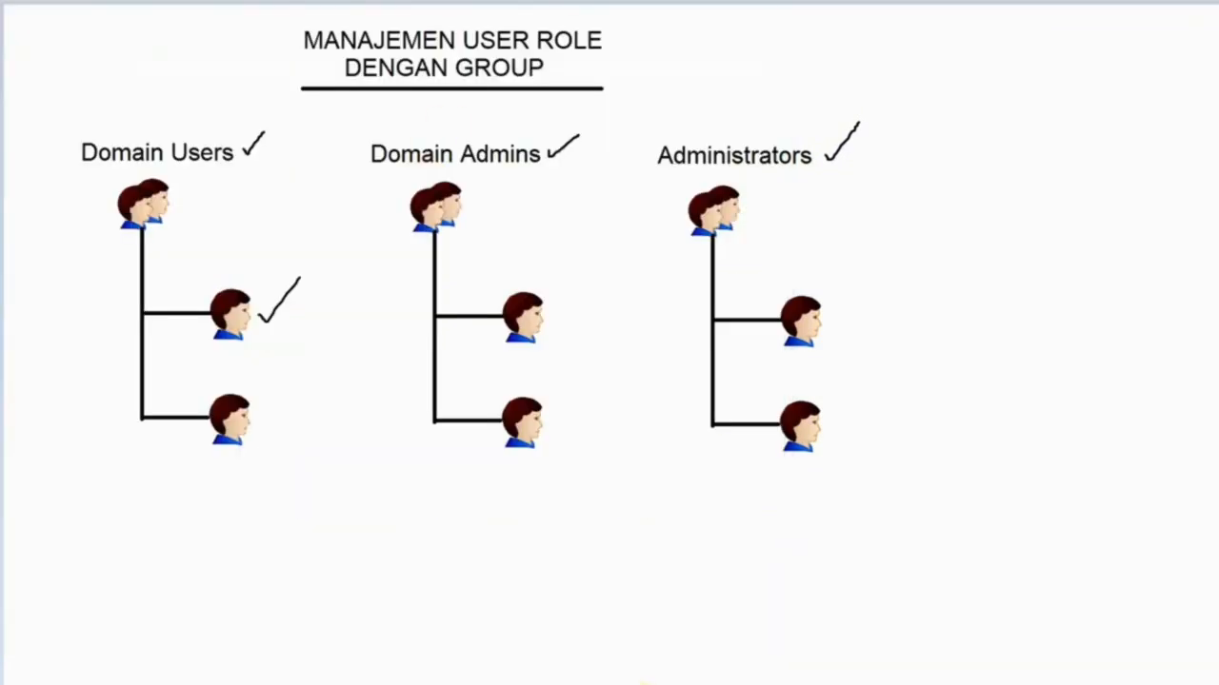
{"action": "mouse_move", "coordinate": [526, 683]}
{"action": "left_click", "coordinate": [514, 657]}
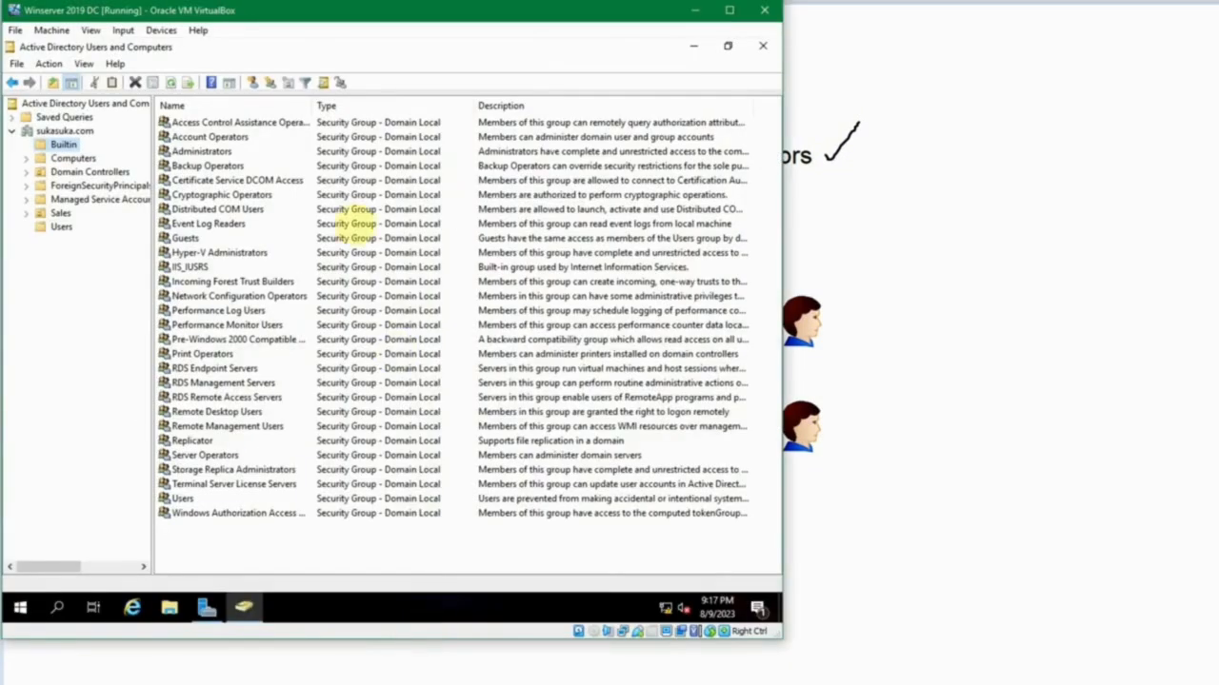
{"action": "left_click", "coordinate": [223, 153]}
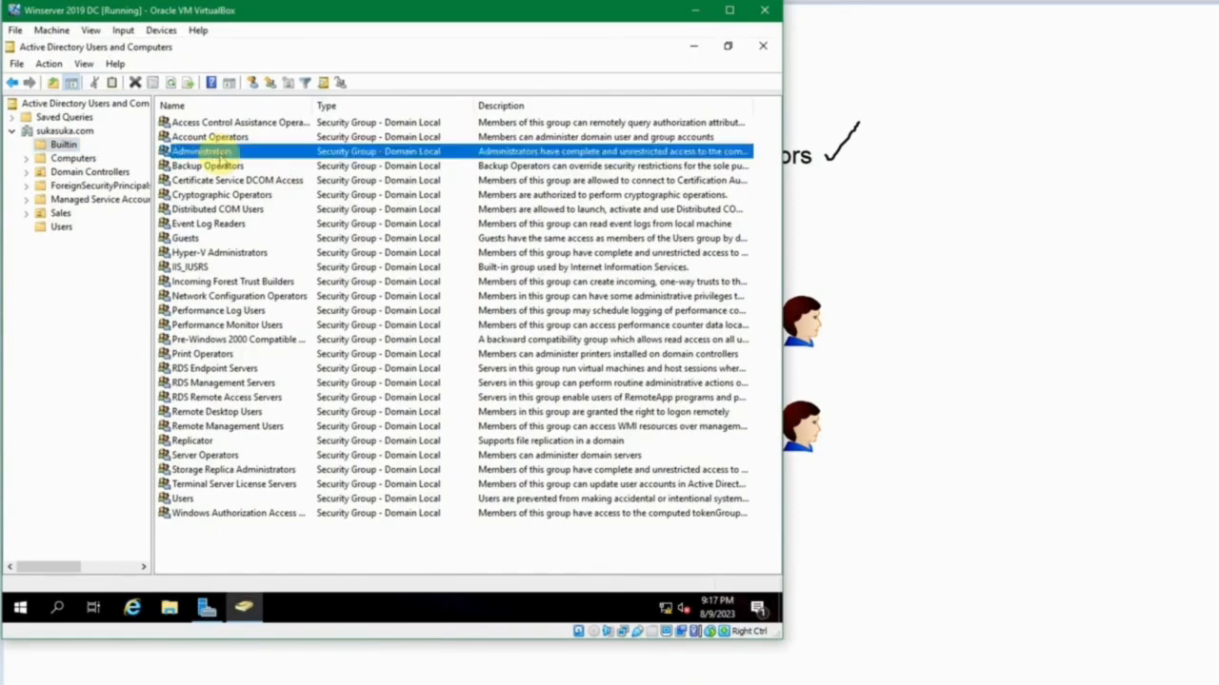
{"action": "left_click", "coordinate": [223, 209]}
{"action": "left_click", "coordinate": [217, 253]}
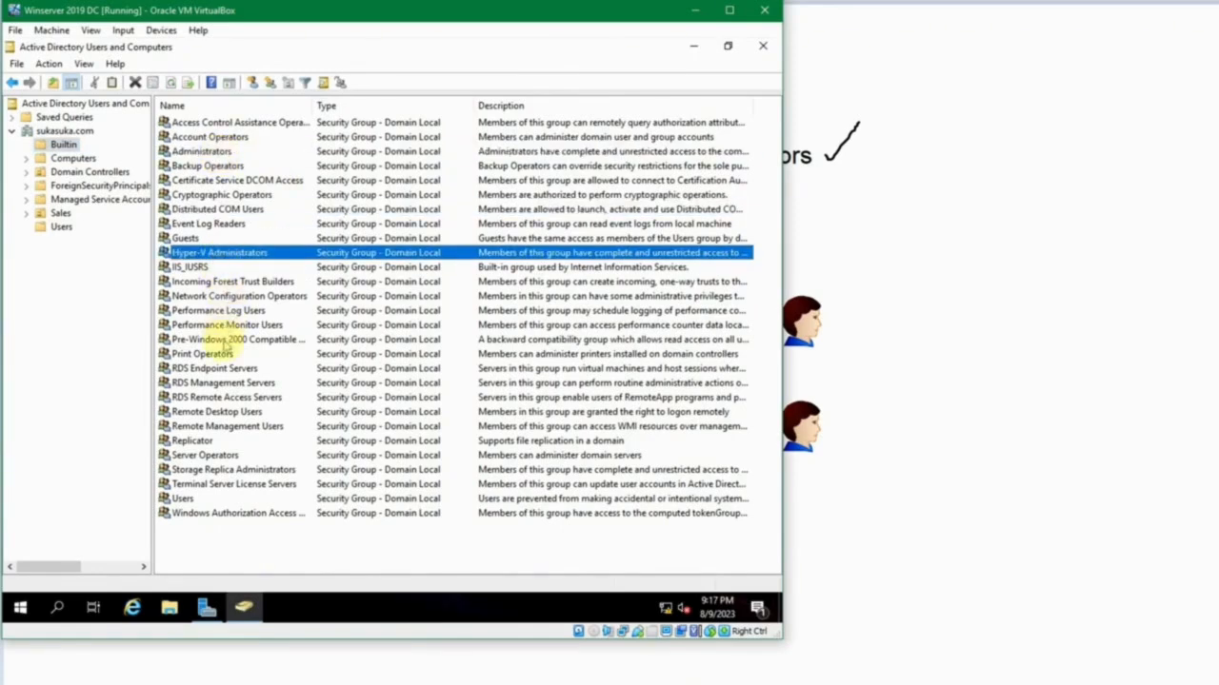
{"action": "left_click", "coordinate": [222, 325]}
{"action": "left_click", "coordinate": [220, 369]}
{"action": "left_click", "coordinate": [225, 209]}
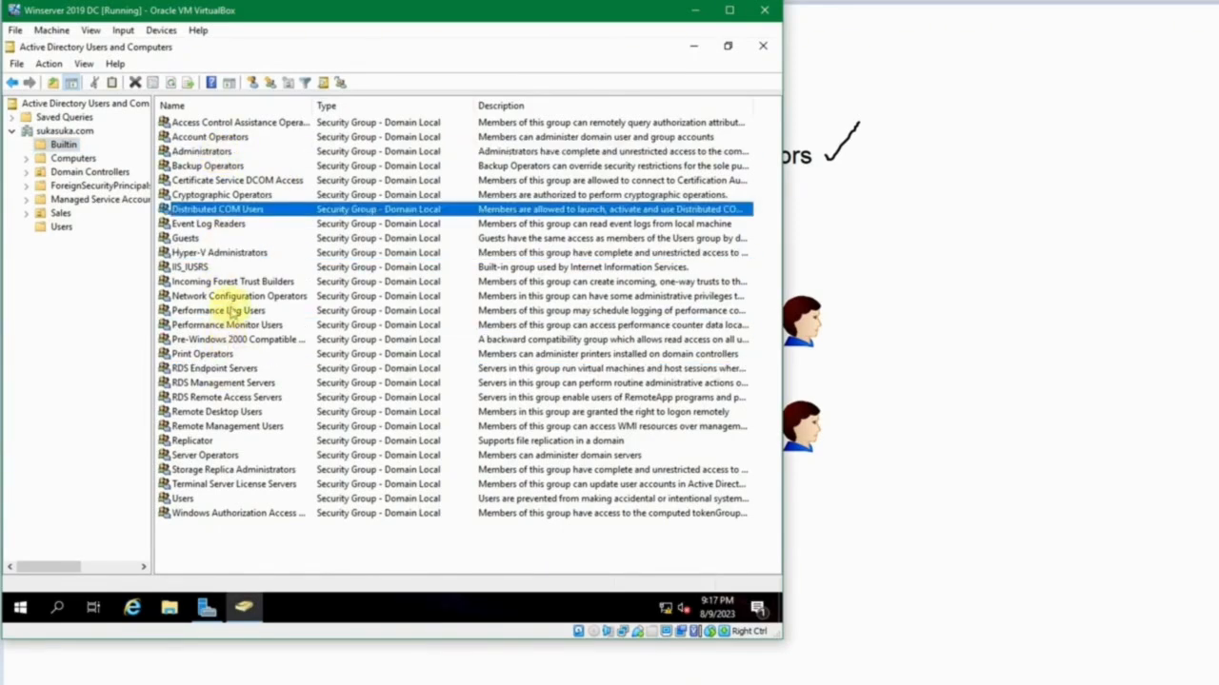
Look through the groups in the Users container, including Domain Admins, and compare them with the Builtin container.
{"action": "left_click", "coordinate": [61, 227]}
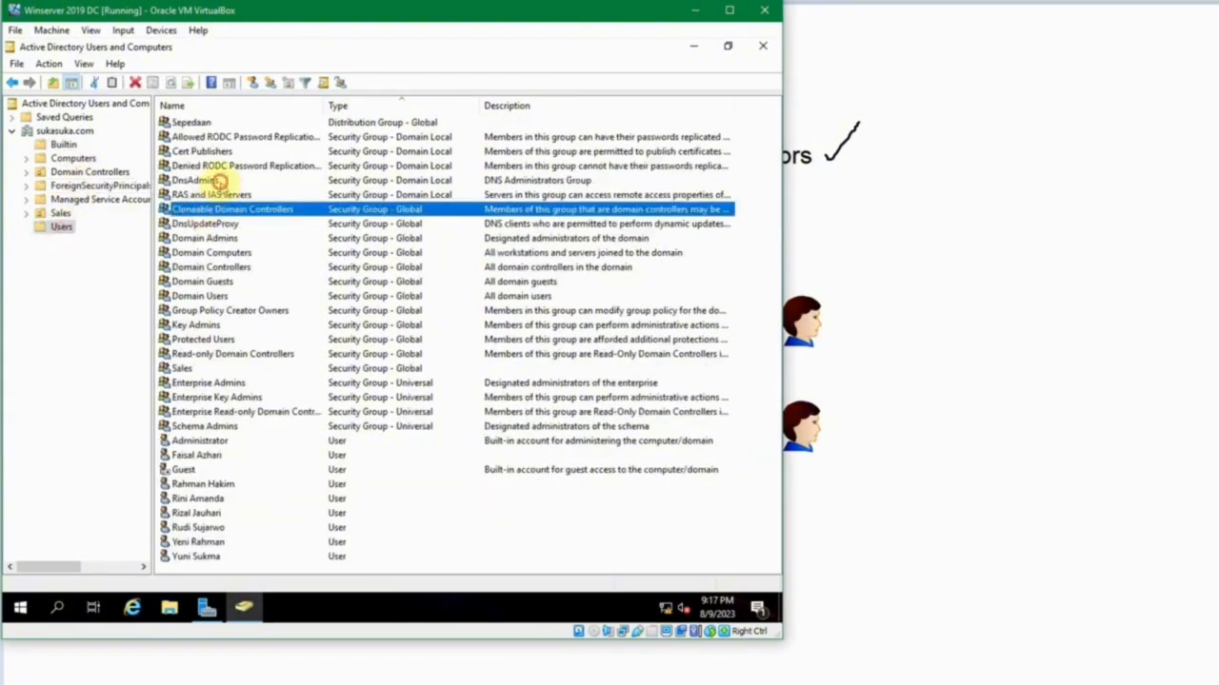
{"action": "left_click", "coordinate": [205, 180]}
{"action": "left_click", "coordinate": [216, 238]}
{"action": "left_click", "coordinate": [215, 252]}
{"action": "left_click", "coordinate": [215, 266]}
{"action": "left_click", "coordinate": [213, 238]}
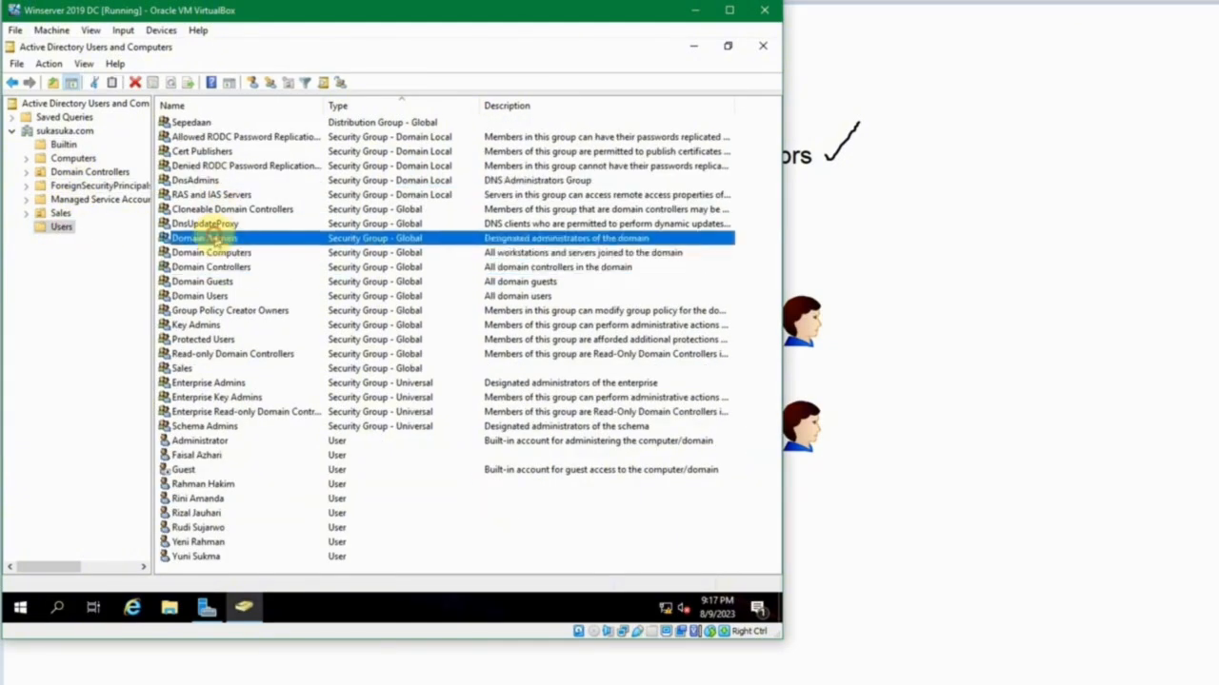
{"action": "left_click", "coordinate": [65, 143]}
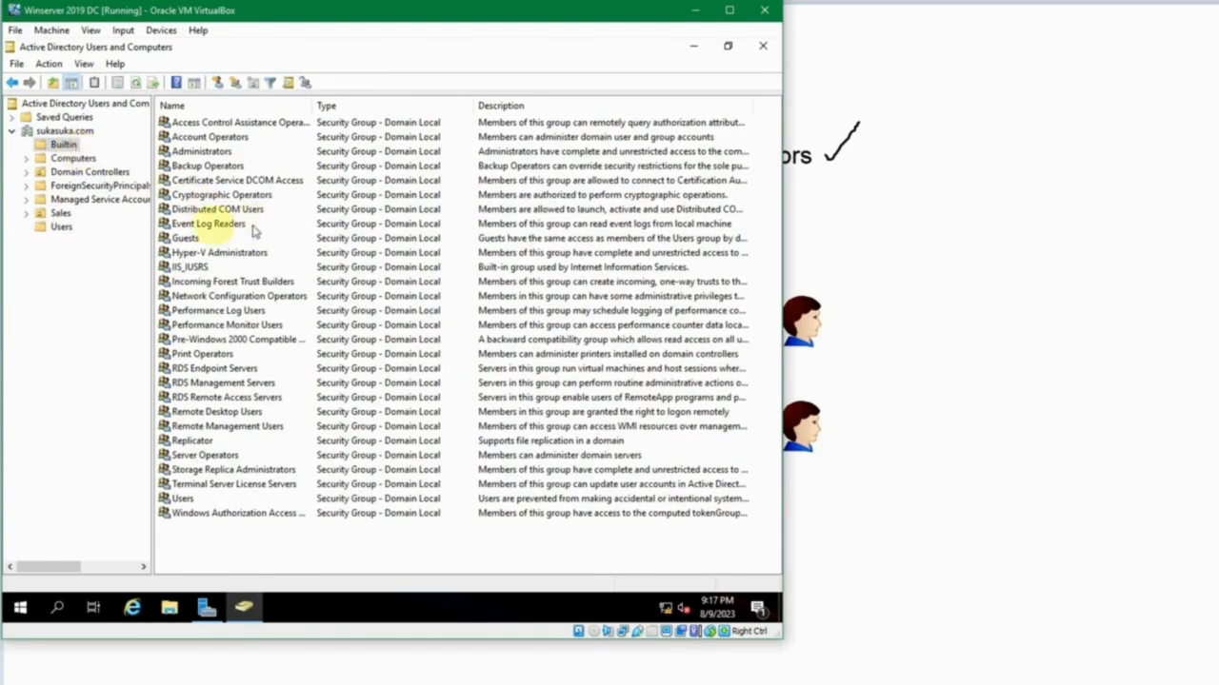
Open the properties of the Domain Admins group in the Users container, read its description and close them unchanged.
{"action": "left_click", "coordinate": [63, 227]}
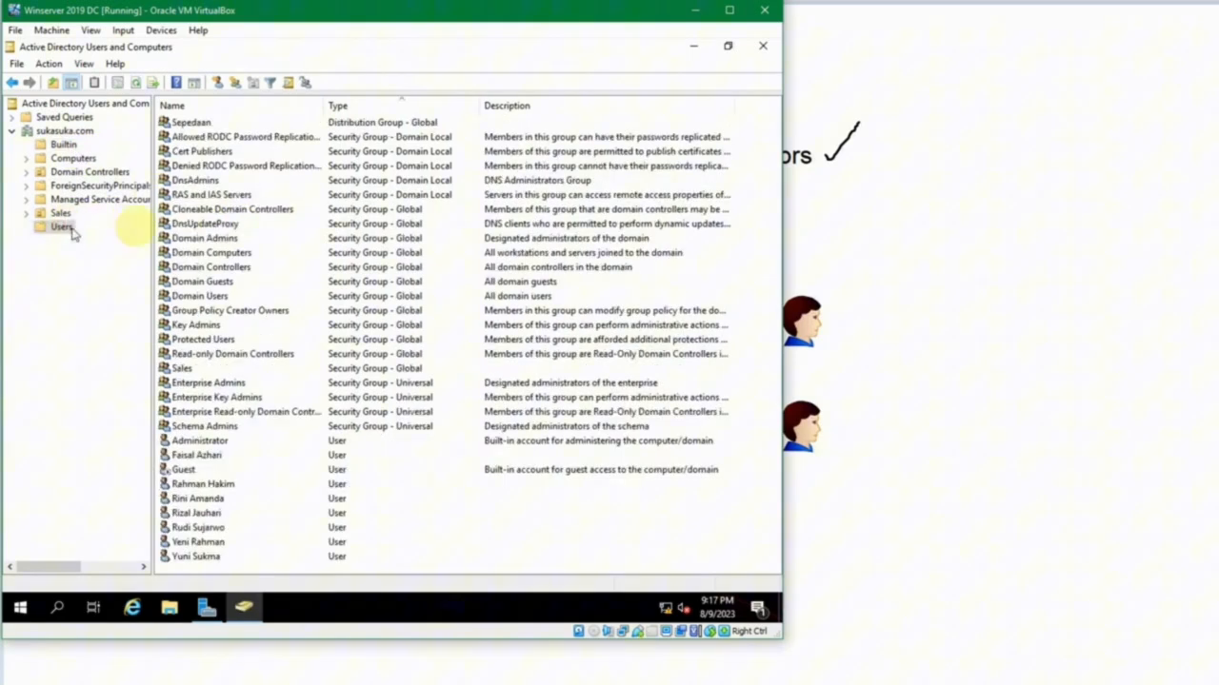
{"action": "double_click", "coordinate": [206, 239]}
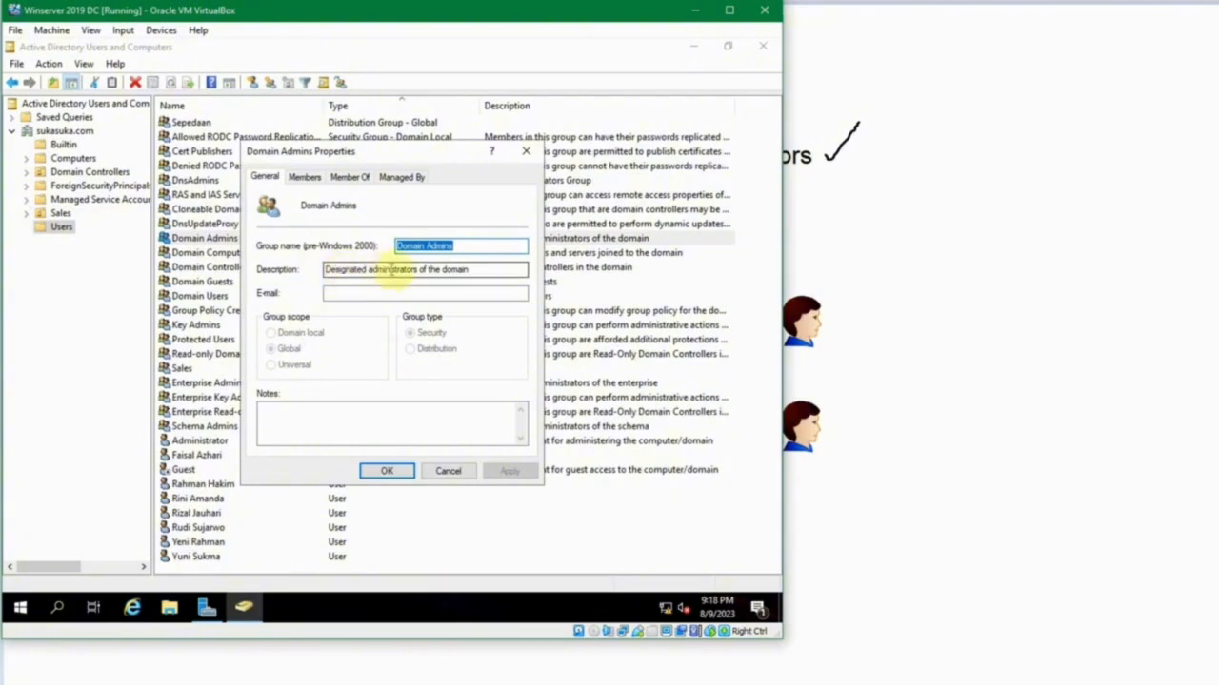
{"action": "left_click", "coordinate": [474, 270]}
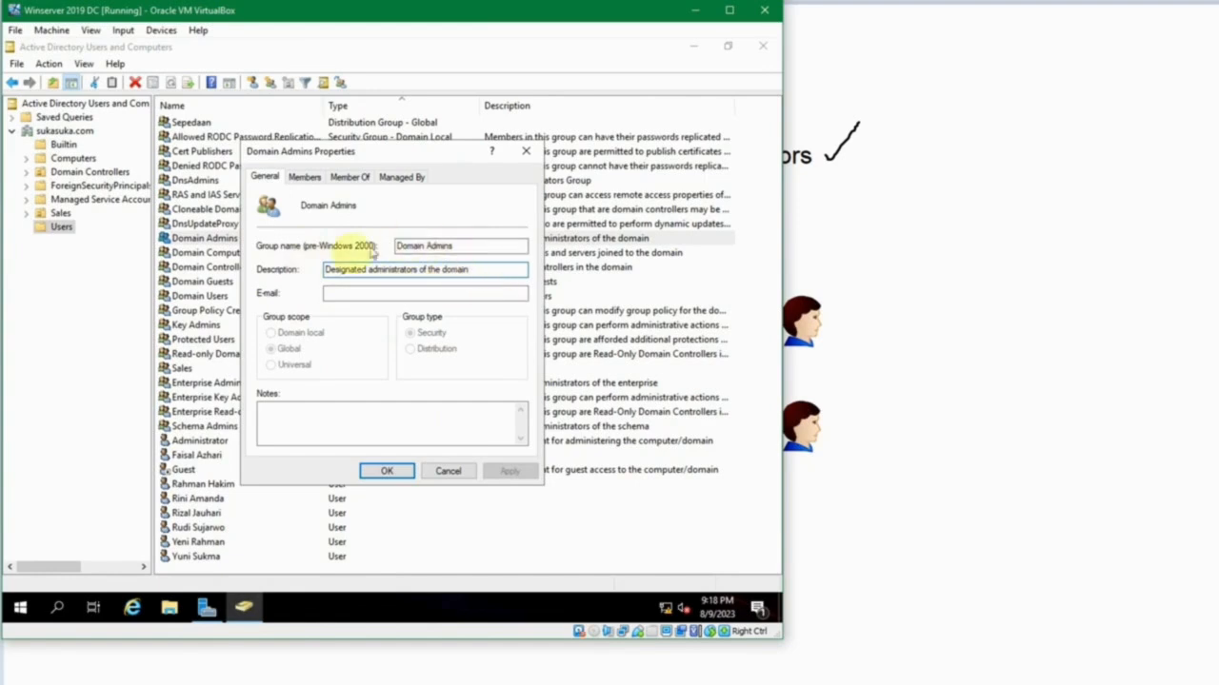
{"action": "left_click", "coordinate": [457, 472]}
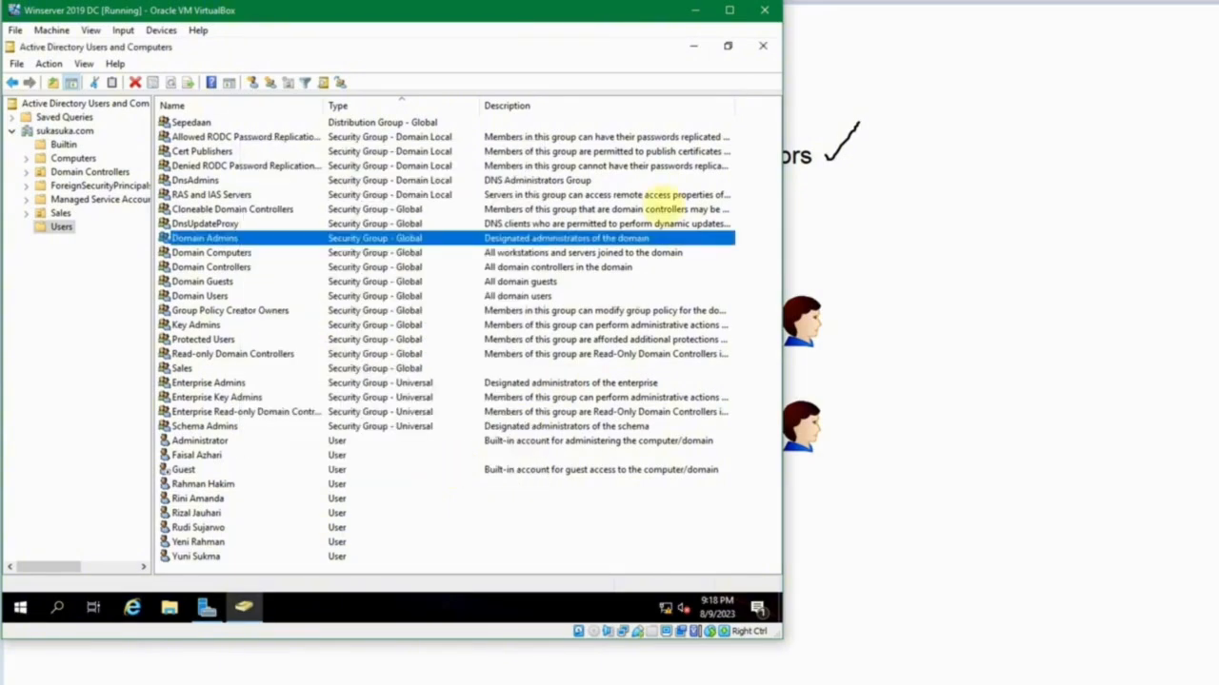
Check the group role diagram again and return to the groups and Administrator account in the Users container.
{"action": "left_click", "coordinate": [695, 11]}
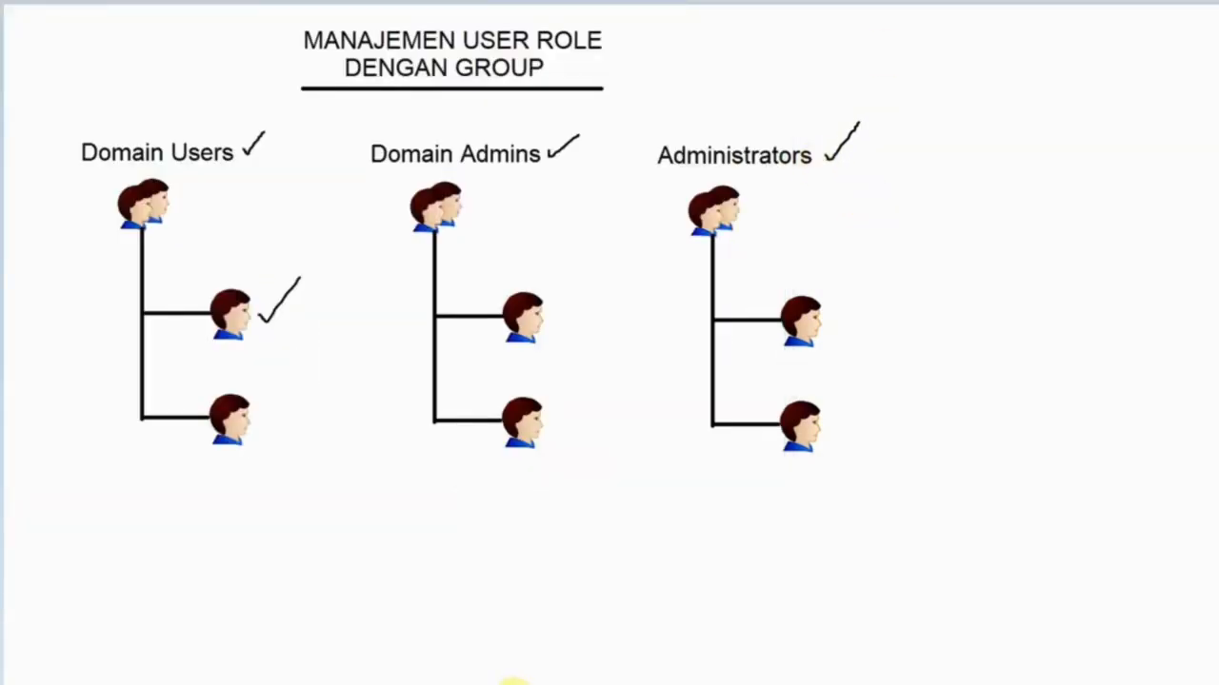
{"action": "mouse_move", "coordinate": [529, 680]}
{"action": "left_click", "coordinate": [401, 628]}
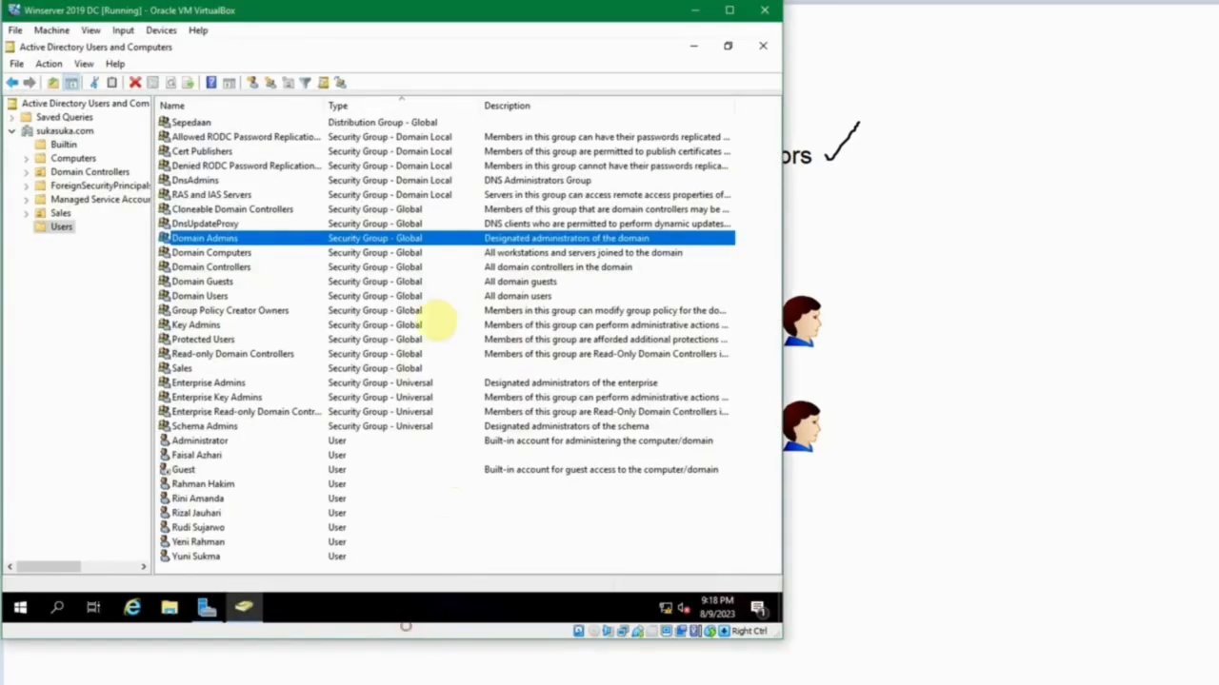
{"action": "left_click", "coordinate": [205, 152]}
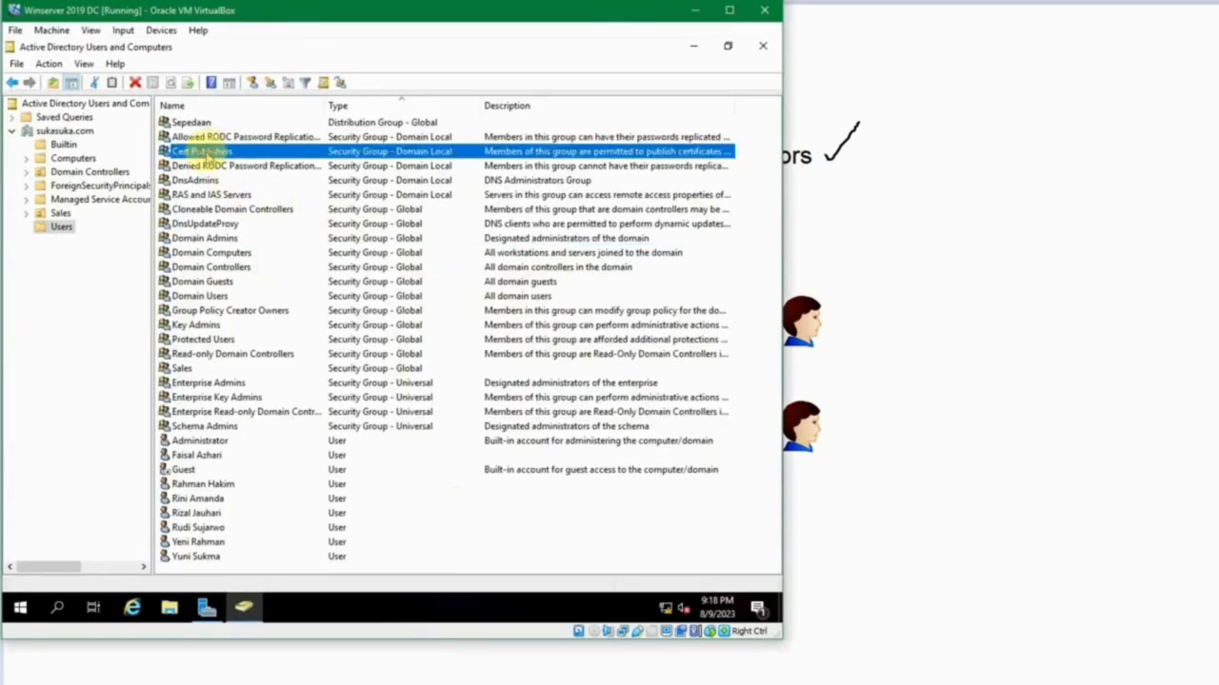
{"action": "left_click", "coordinate": [214, 441]}
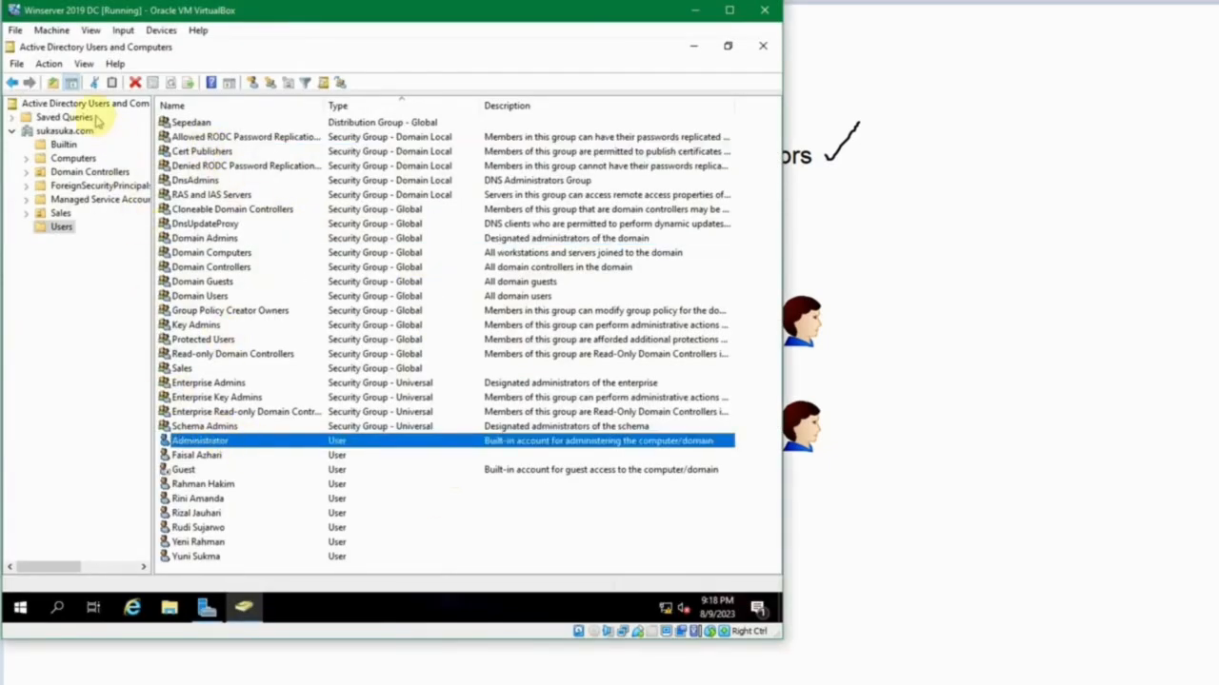
Open the properties of the Builtin container's Administrators group, read its full description and close them unchanged.
{"action": "left_click", "coordinate": [64, 145]}
{"action": "left_click", "coordinate": [202, 180]}
{"action": "left_click", "coordinate": [202, 151]}
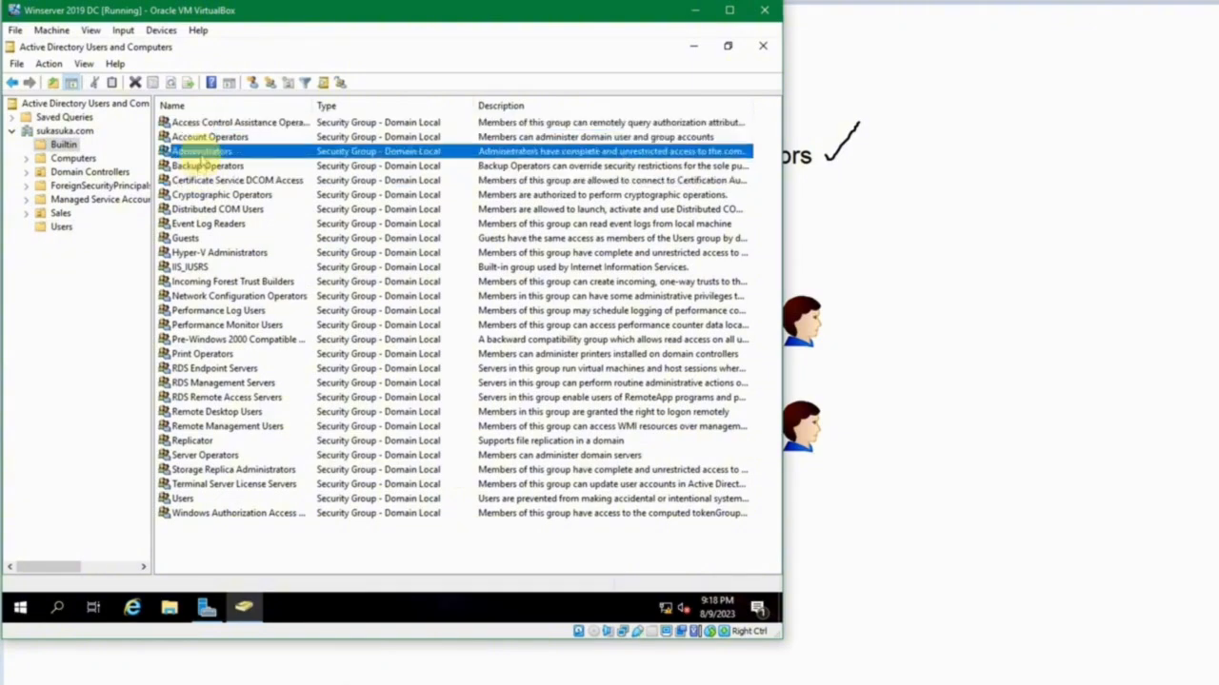
{"action": "double_click", "coordinate": [202, 154]}
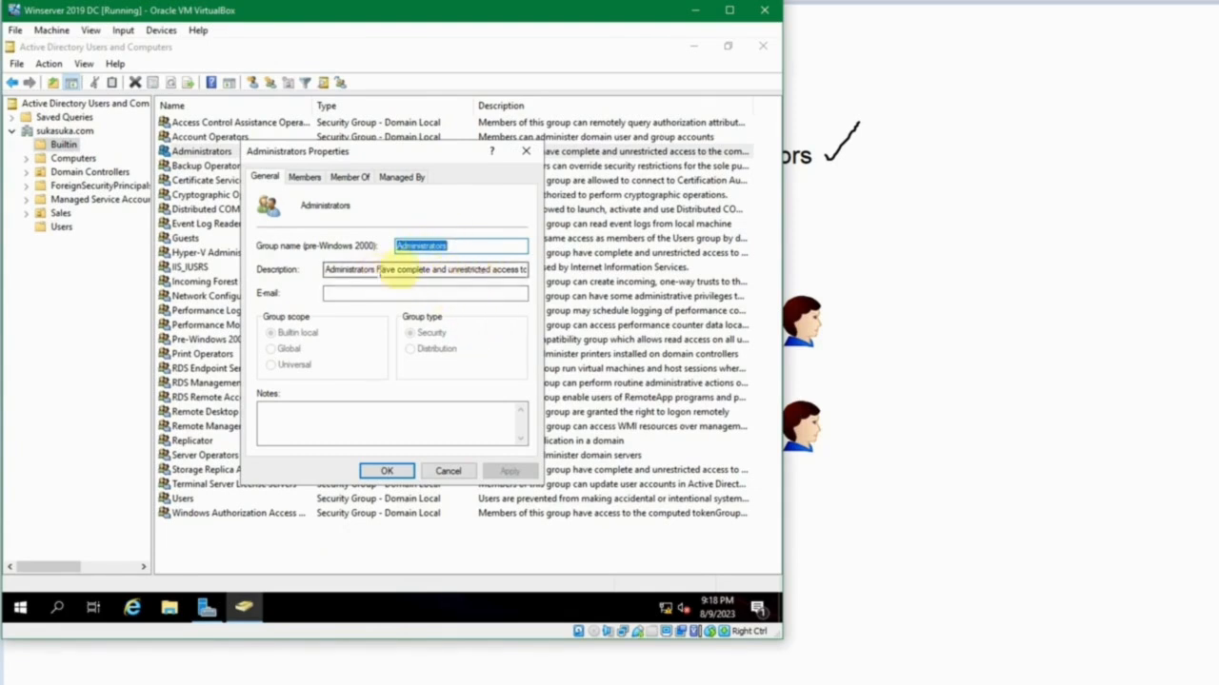
{"action": "left_click_drag", "start_coordinate": [490, 271], "coordinate": [558, 272]}
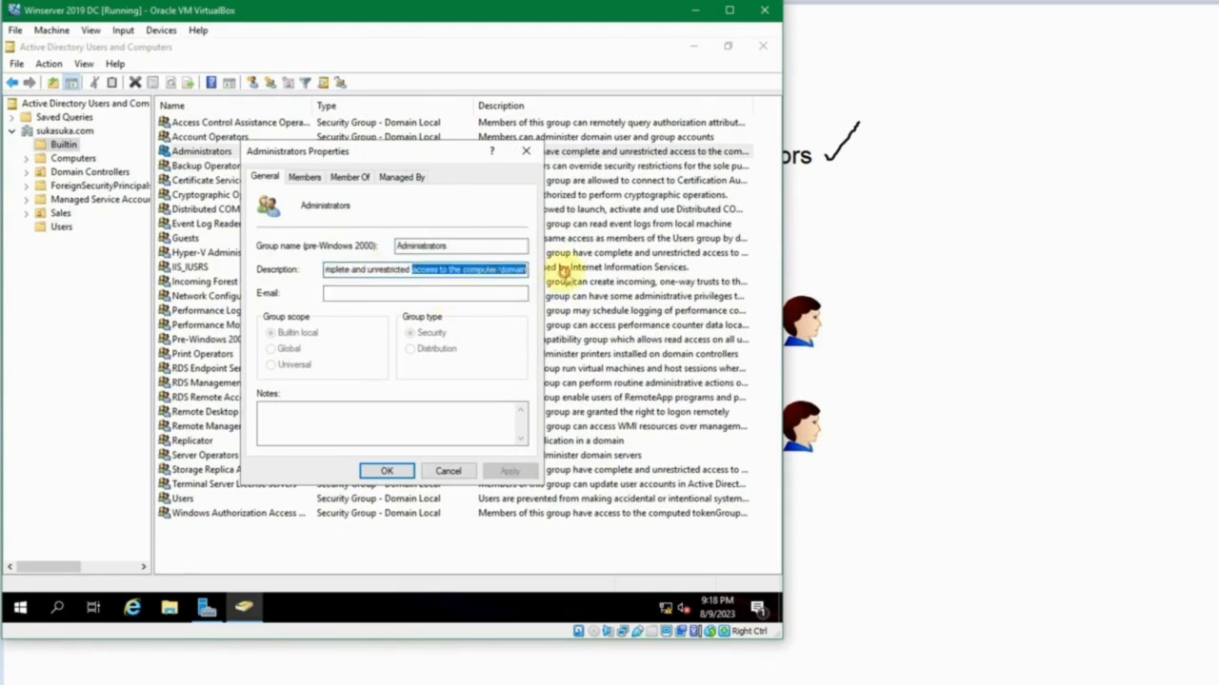
{"action": "left_click", "coordinate": [463, 271]}
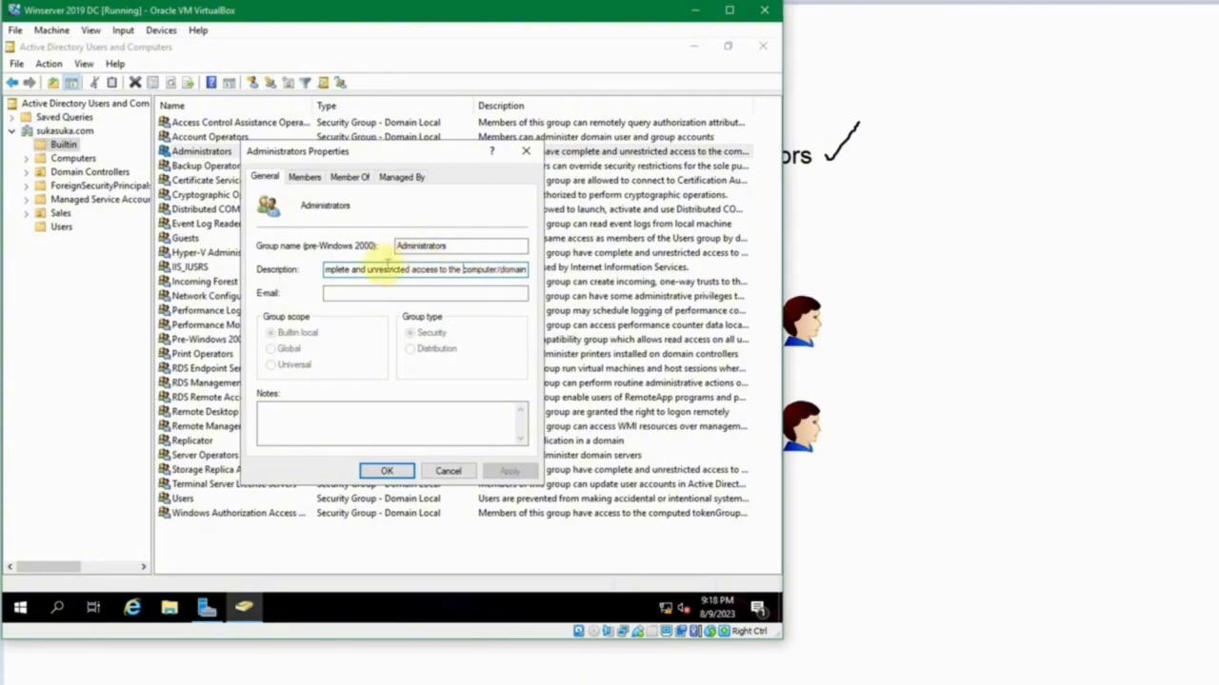
{"action": "left_click_drag", "start_coordinate": [372, 270], "coordinate": [311, 267]}
{"action": "left_click", "coordinate": [420, 271]}
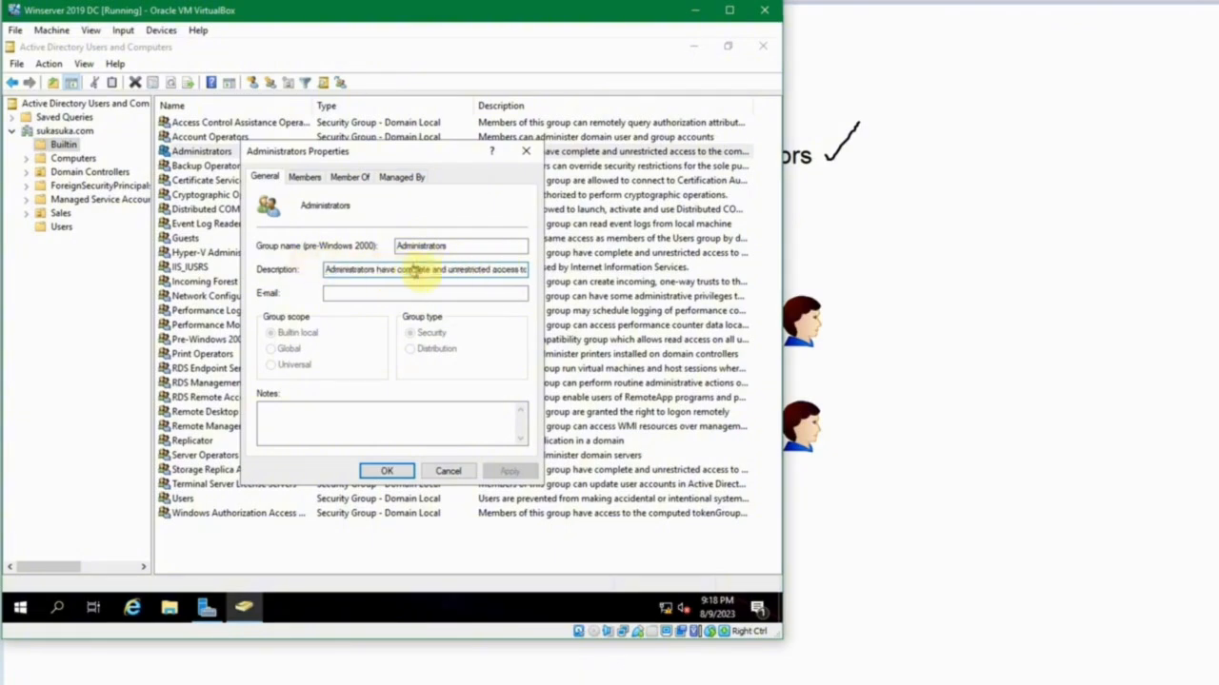
{"action": "mouse_move", "coordinate": [454, 272]}
{"action": "left_mouse_down"}
{"action": "mouse_move", "coordinate": [571, 268]}
{"action": "mouse_move", "coordinate": [453, 270]}
{"action": "left_mouse_up"}
{"action": "left_click", "coordinate": [483, 272]}
{"action": "left_click", "coordinate": [453, 269]}
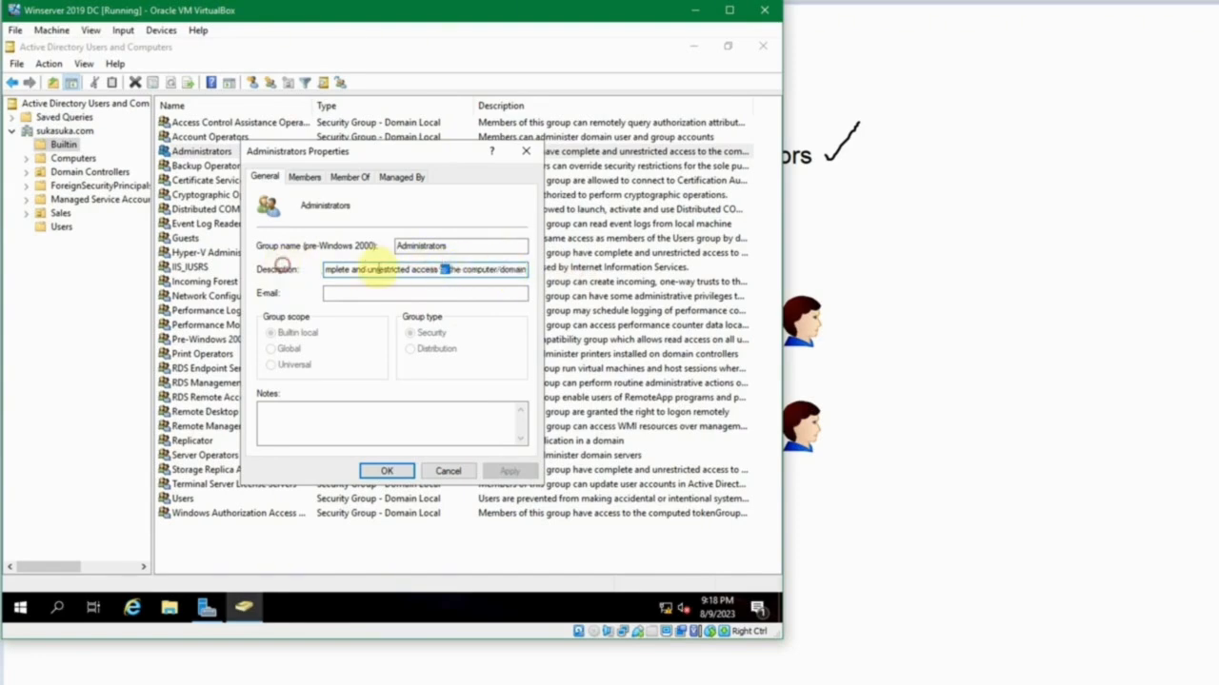
{"action": "left_click", "coordinate": [378, 270]}
{"action": "left_click_drag", "start_coordinate": [378, 269], "coordinate": [294, 269]}
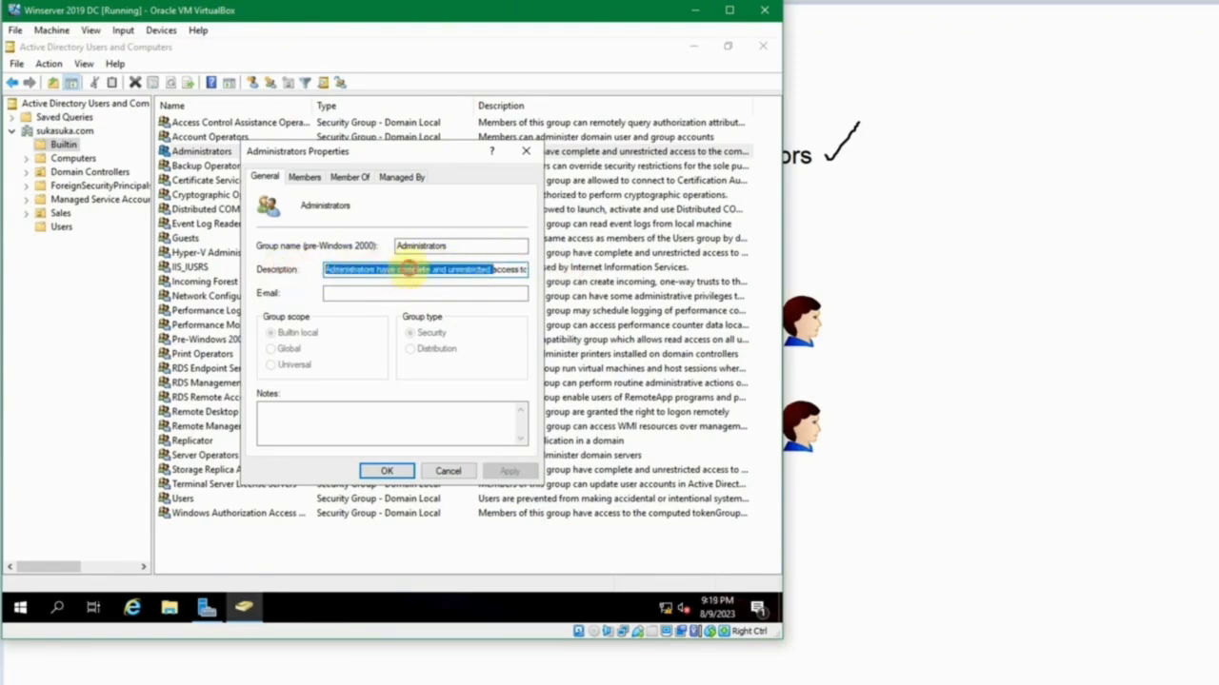
{"action": "left_click", "coordinate": [410, 270]}
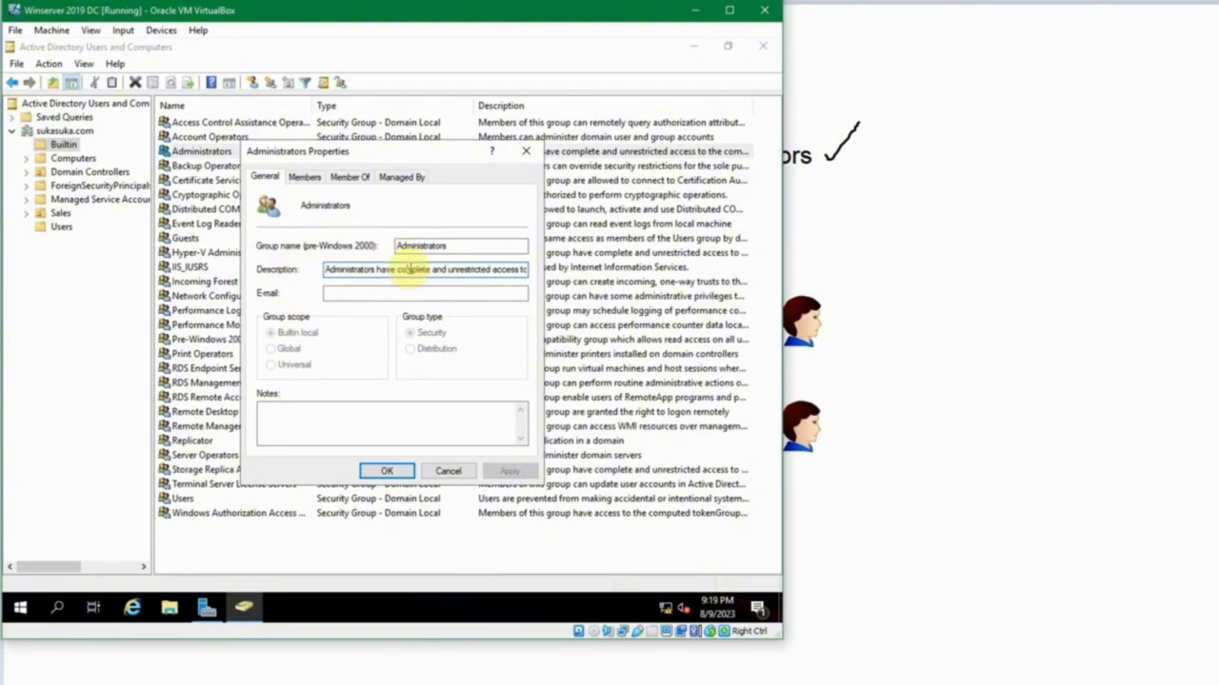
{"action": "left_click_drag", "start_coordinate": [430, 269], "coordinate": [496, 274]}
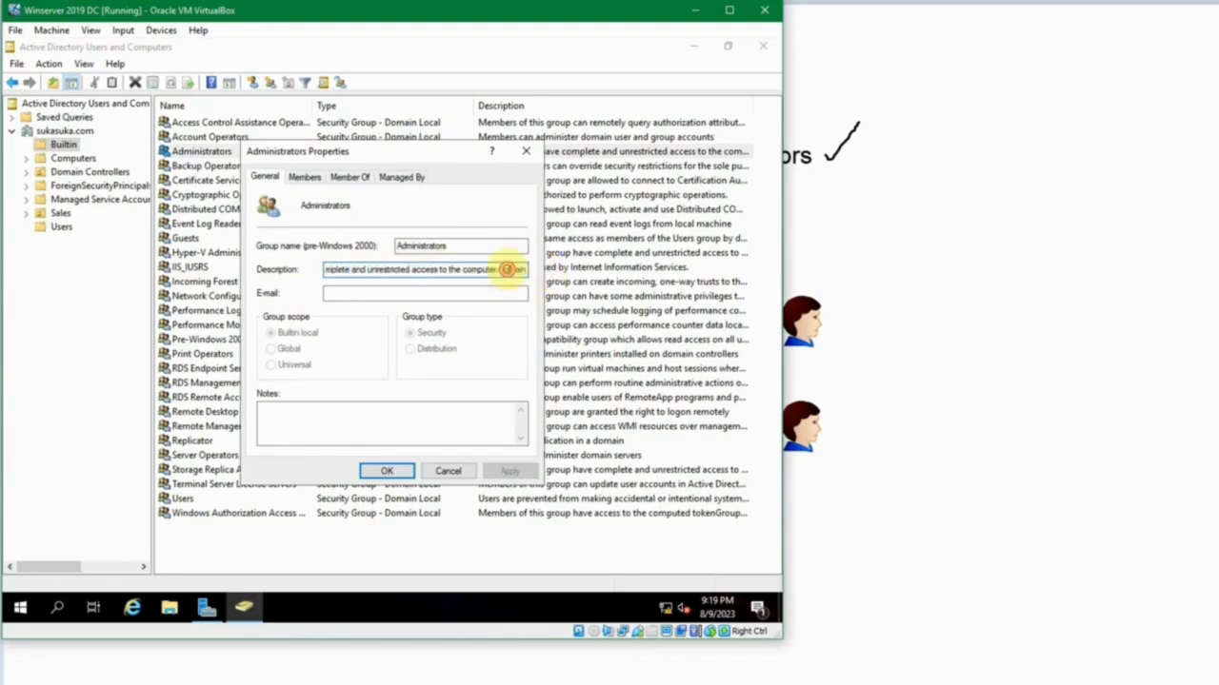
{"action": "double_click", "coordinate": [506, 270]}
{"action": "double_click", "coordinate": [486, 271]}
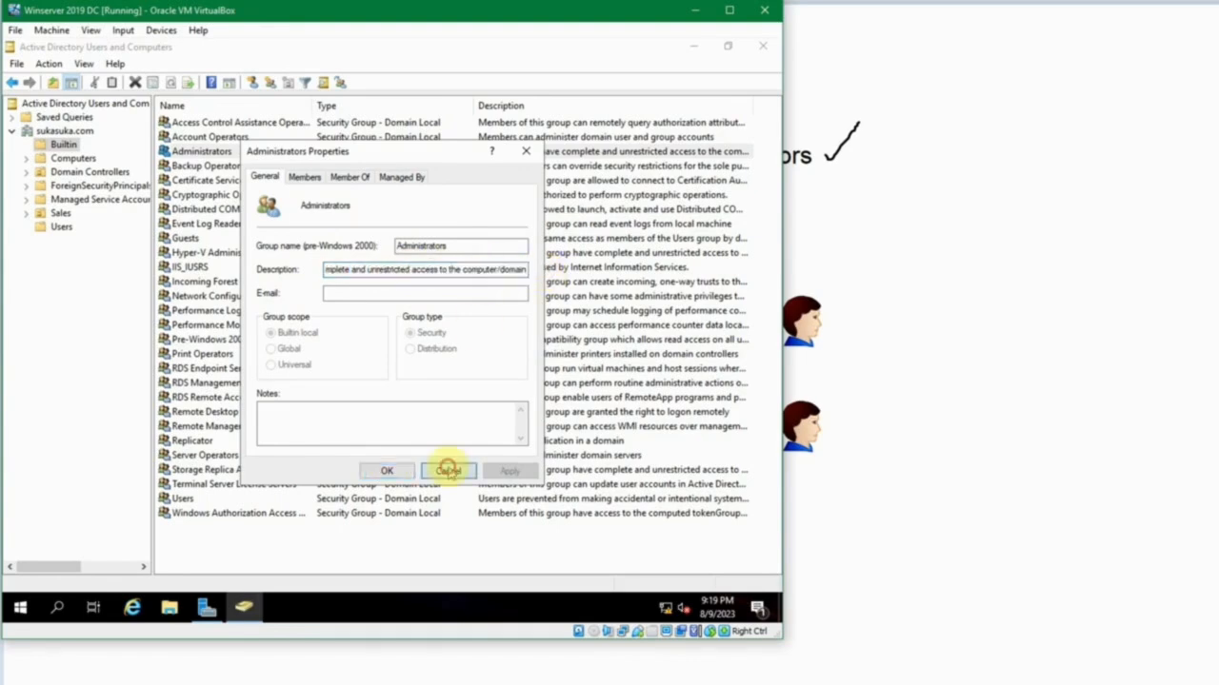
{"action": "left_click", "coordinate": [445, 469]}
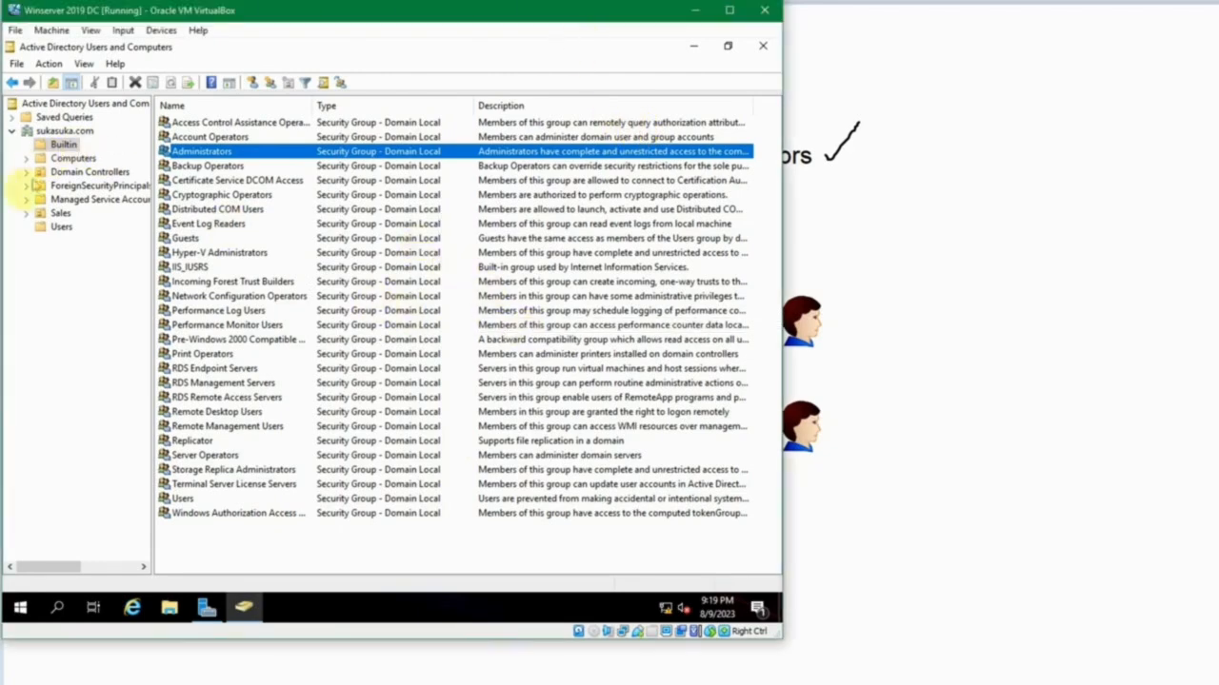
Check the group memberships of the Manager Legal user in the Sales organizational unit, then close the properties unchanged.
{"action": "left_click", "coordinate": [59, 226]}
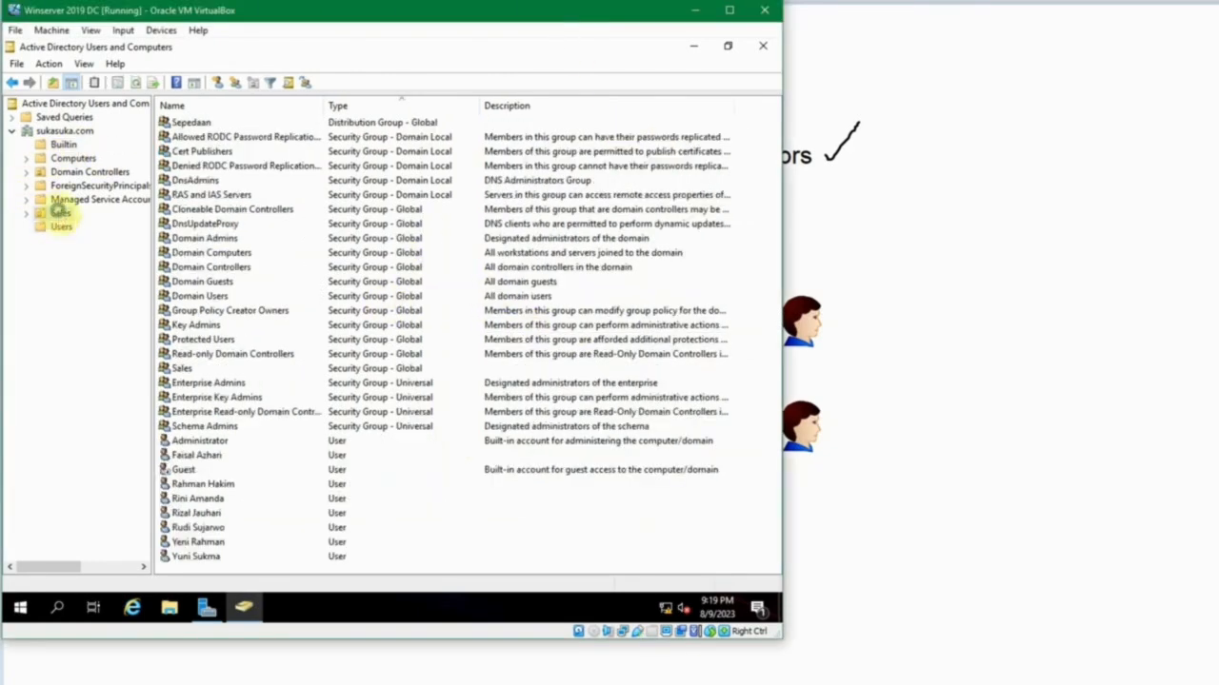
{"action": "left_click", "coordinate": [60, 214]}
{"action": "left_click", "coordinate": [204, 155]}
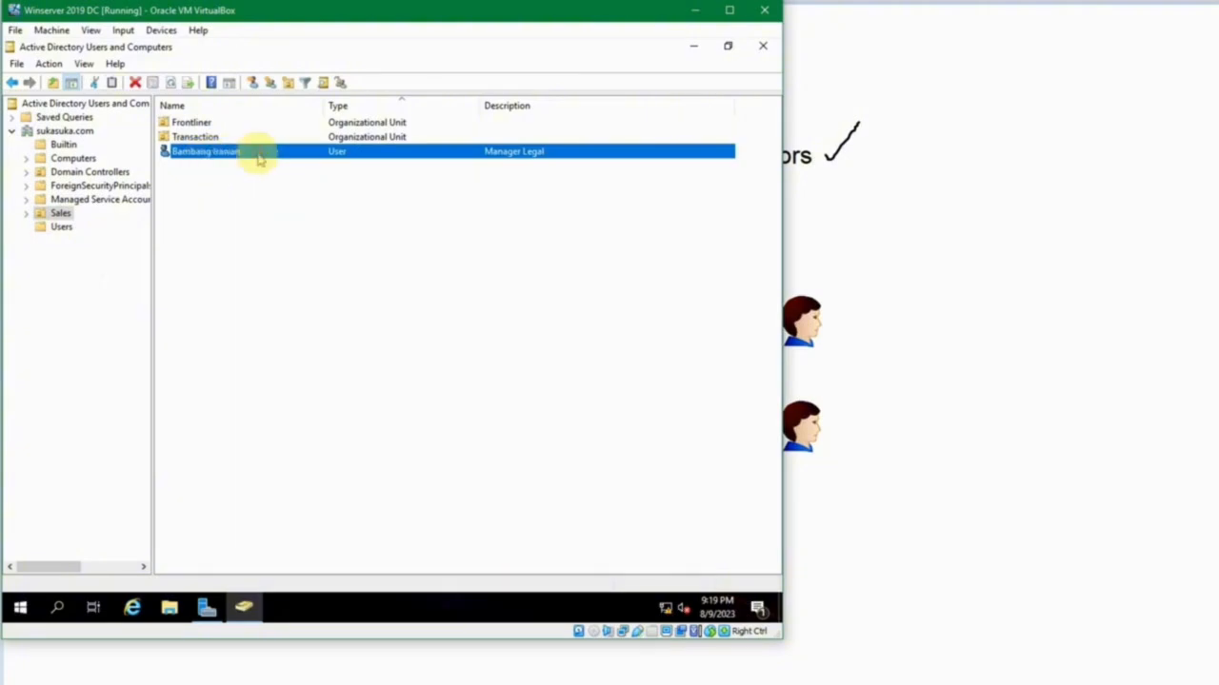
{"action": "double_click", "coordinate": [370, 152]}
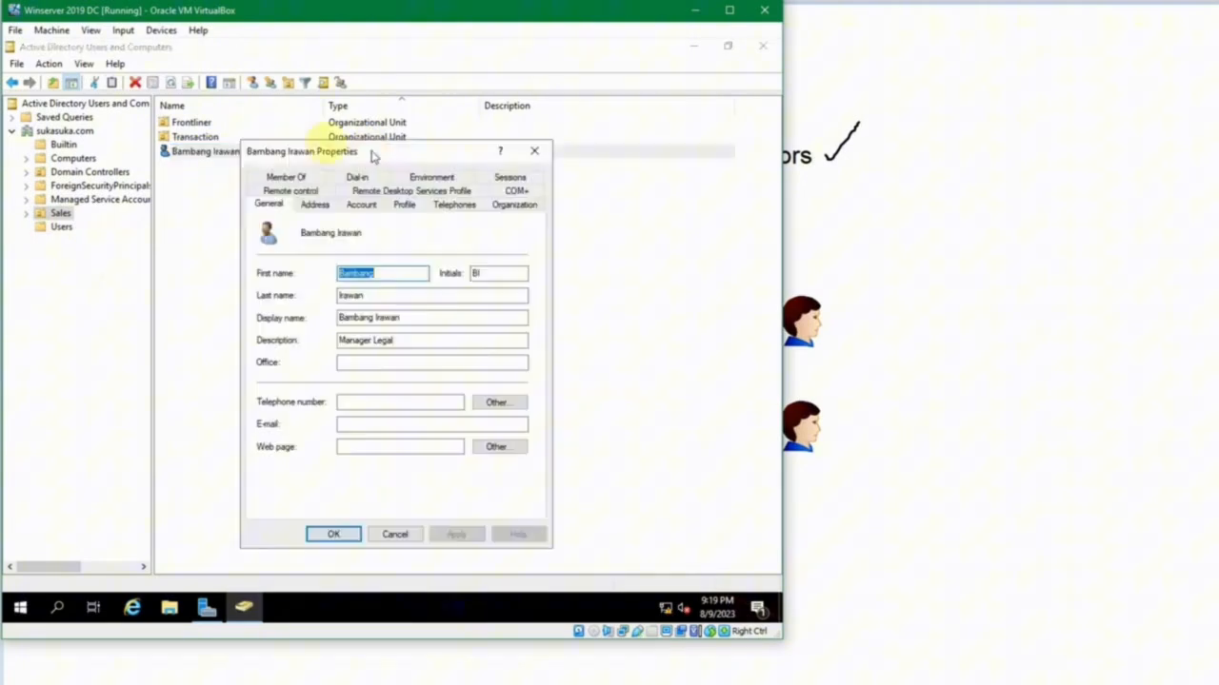
{"action": "left_click", "coordinate": [286, 177]}
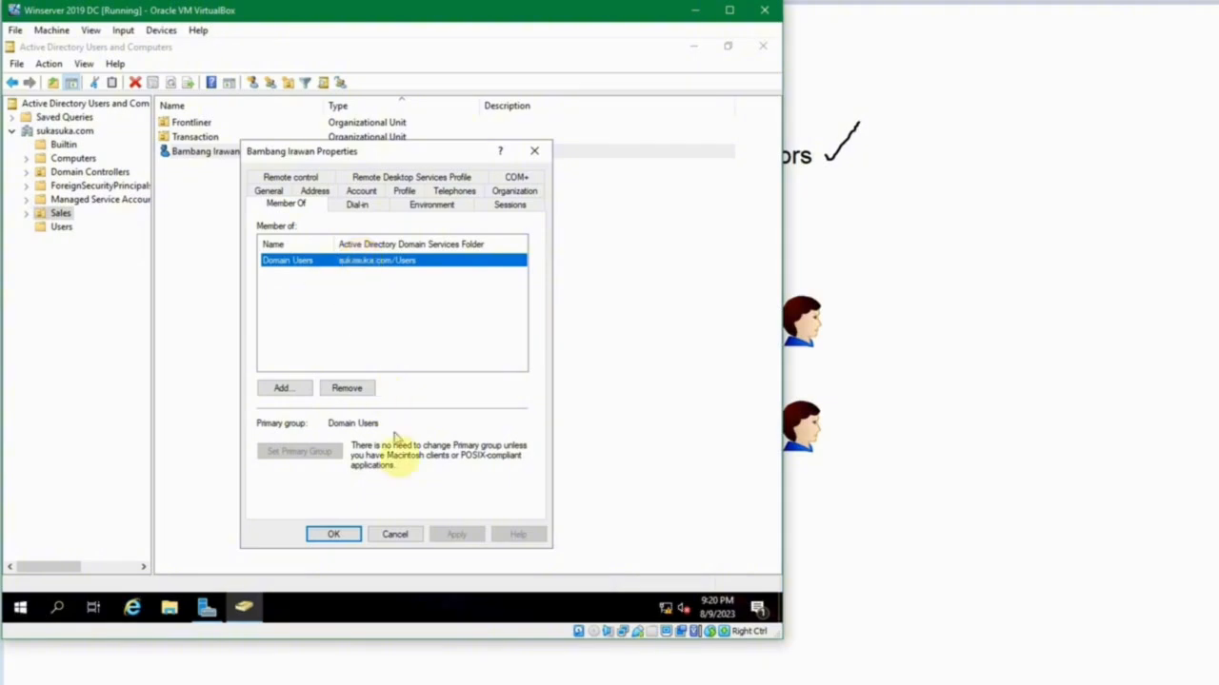
{"action": "left_click", "coordinate": [398, 535]}
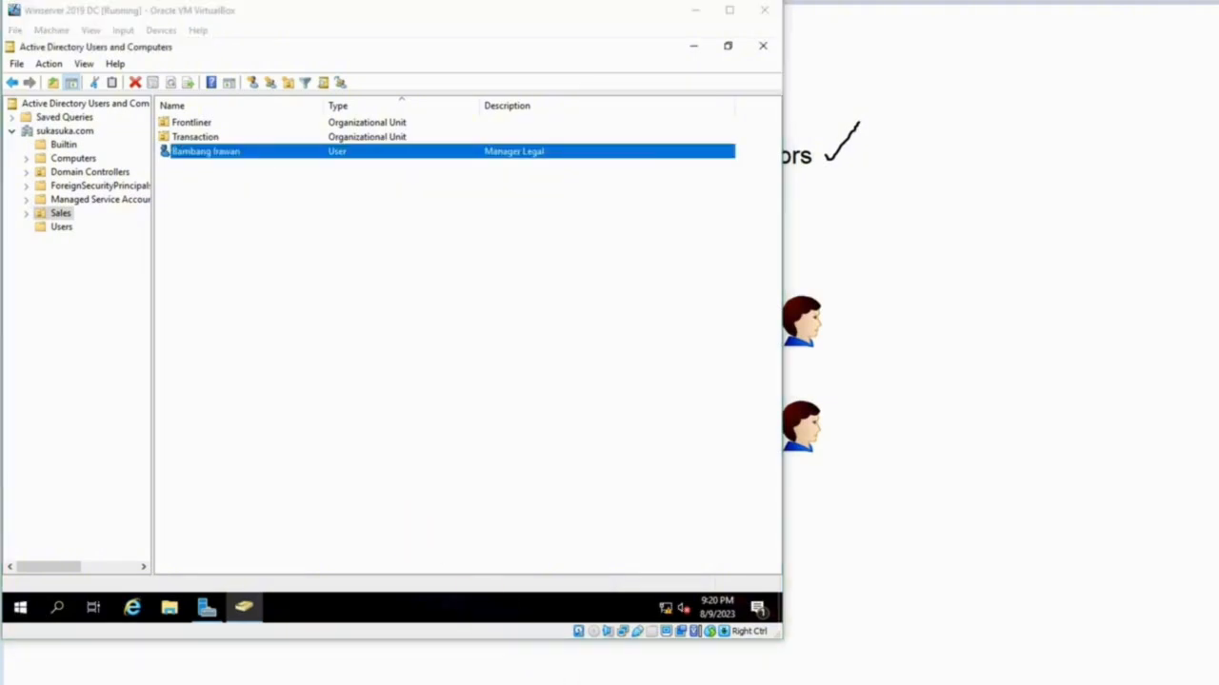
Switch to the Windows 10 1 virtual machine and sign in as the Sales user with the account password.
{"action": "mouse_move", "coordinate": [540, 678]}
{"action": "left_click", "coordinate": [620, 653]}
{"action": "left_click", "coordinate": [468, 365]}
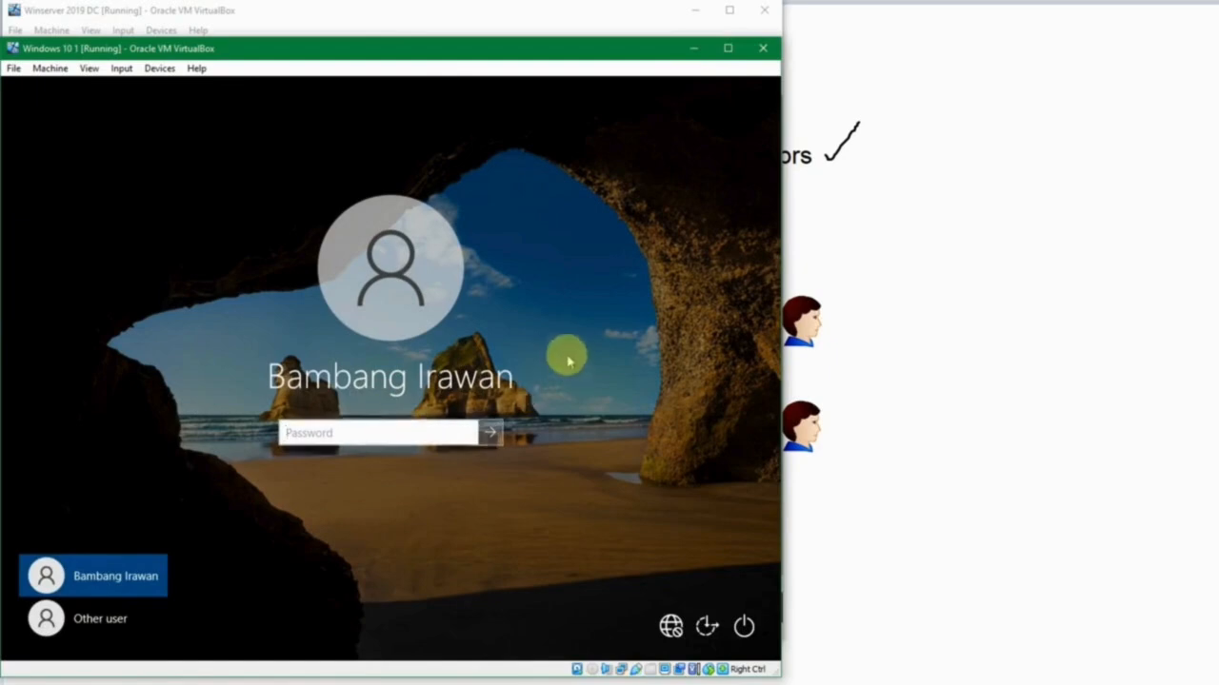
{"action": "type", "text": "************"}
{"action": "key", "text": "Return"}
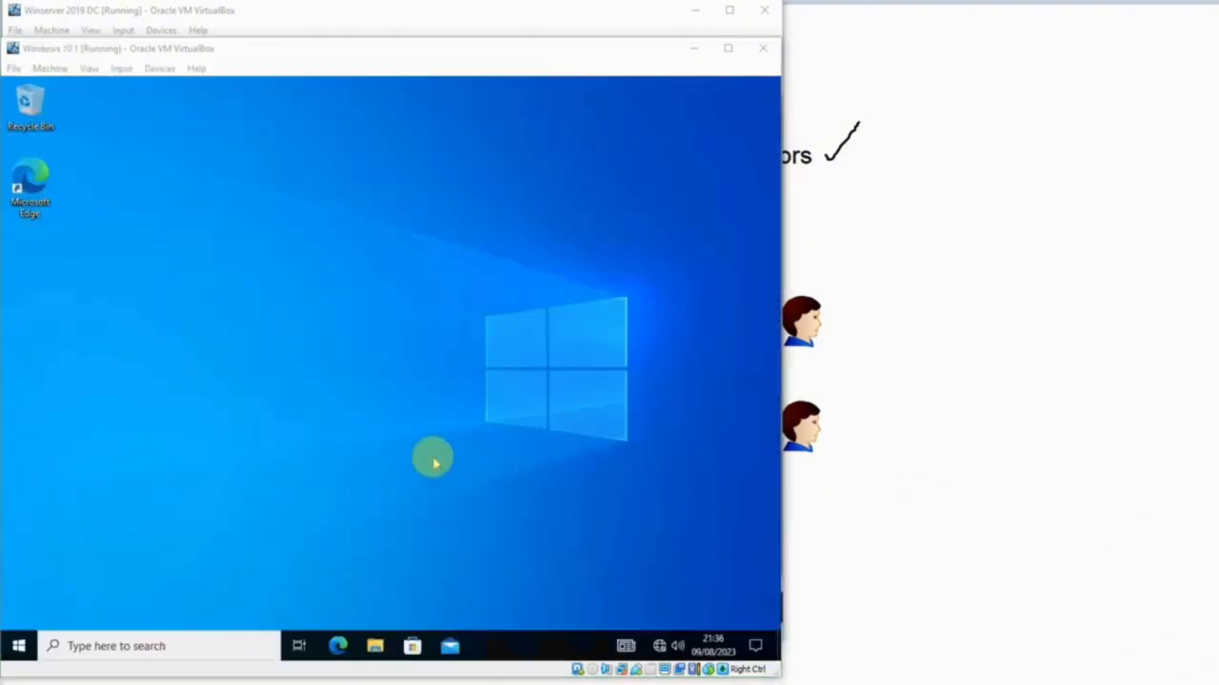
{"action": "left_click", "coordinate": [19, 646]}
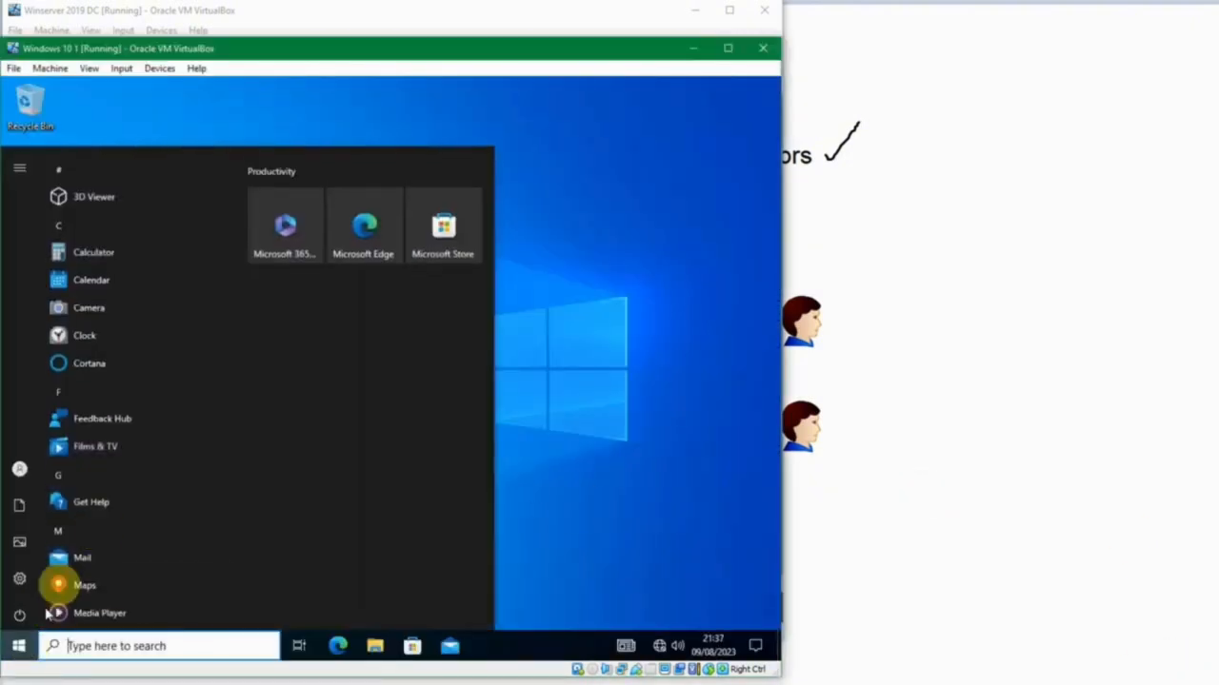
{"action": "scroll", "coordinate": [170, 410], "scroll_direction": "down", "scroll_amount": 10}
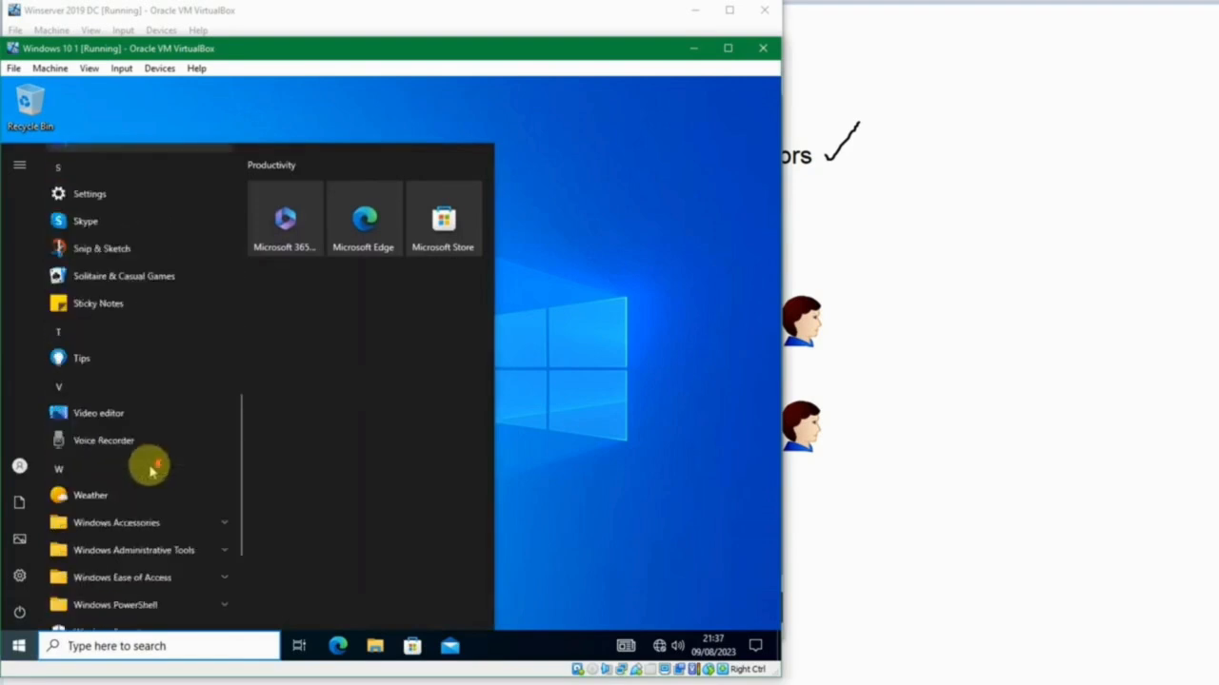
{"action": "left_click", "coordinate": [600, 388]}
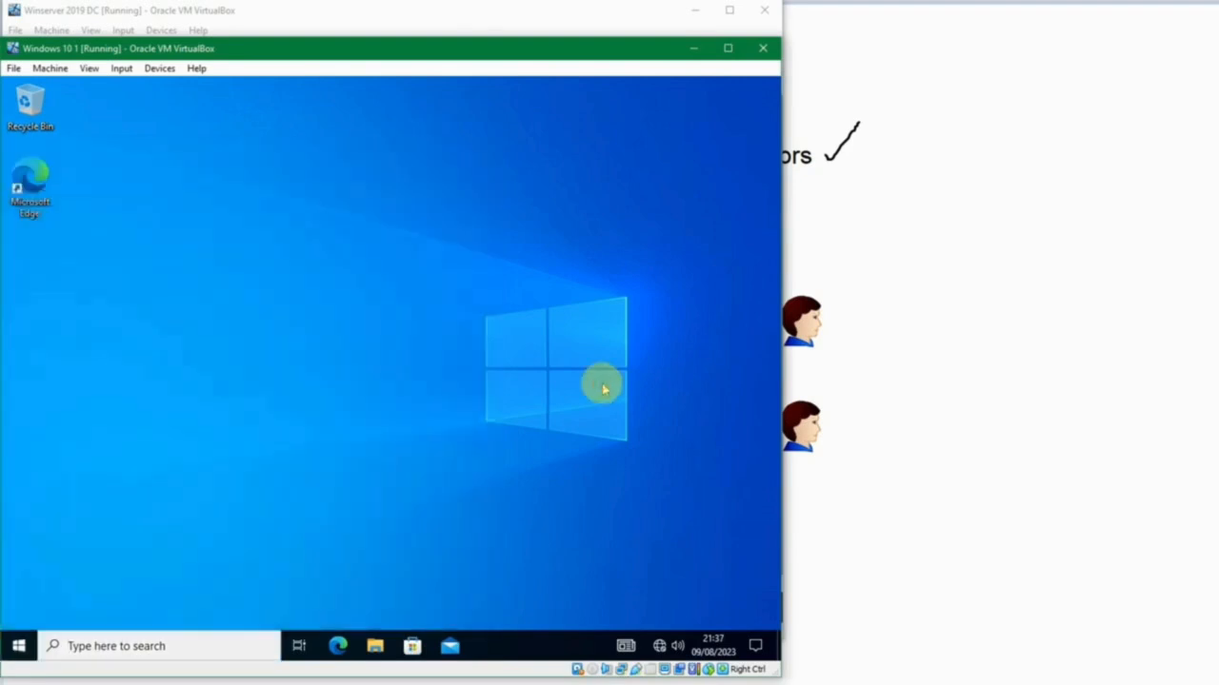
Find and open View advanced system settings to bring up its User Account Control prompt.
{"action": "key", "text": "super"}
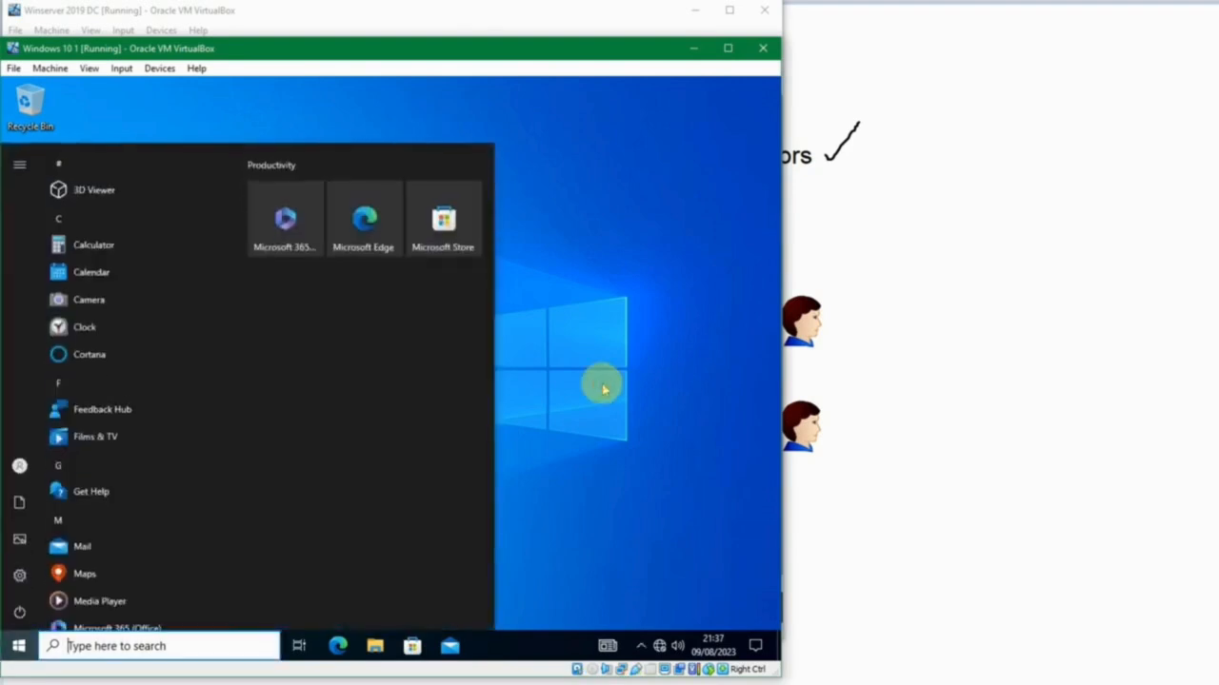
{"action": "type", "text": "view ada"}
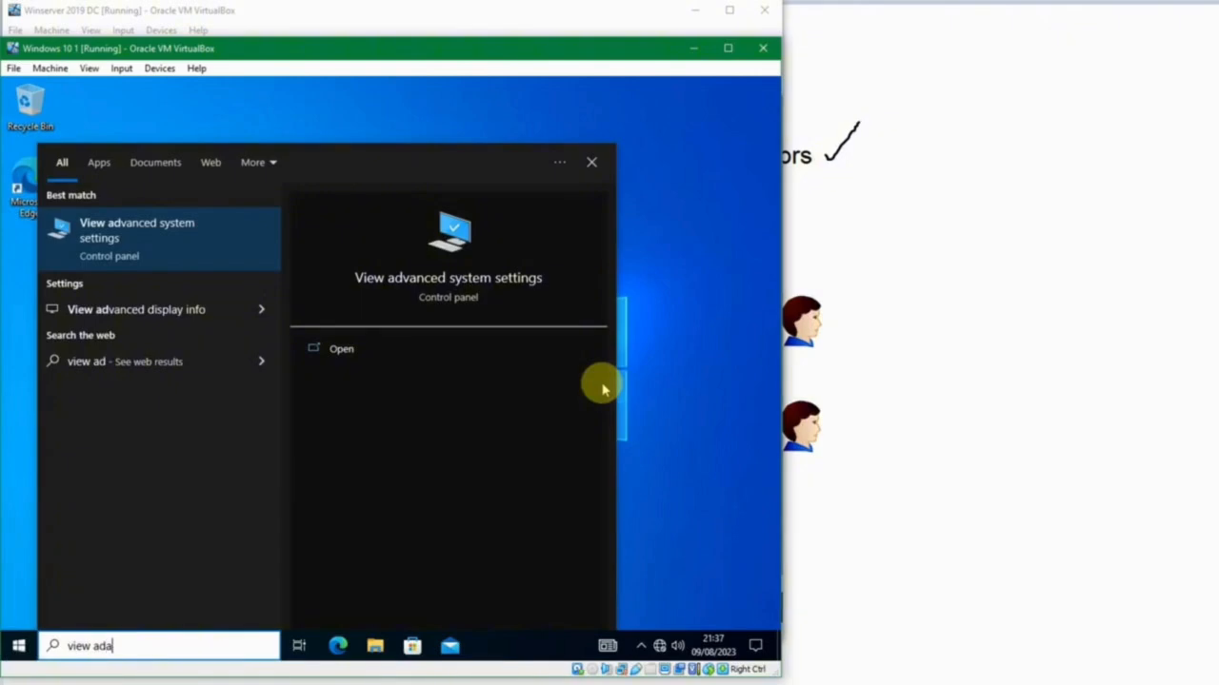
{"action": "key", "text": "BackSpace"}
{"action": "type", "text": "v"}
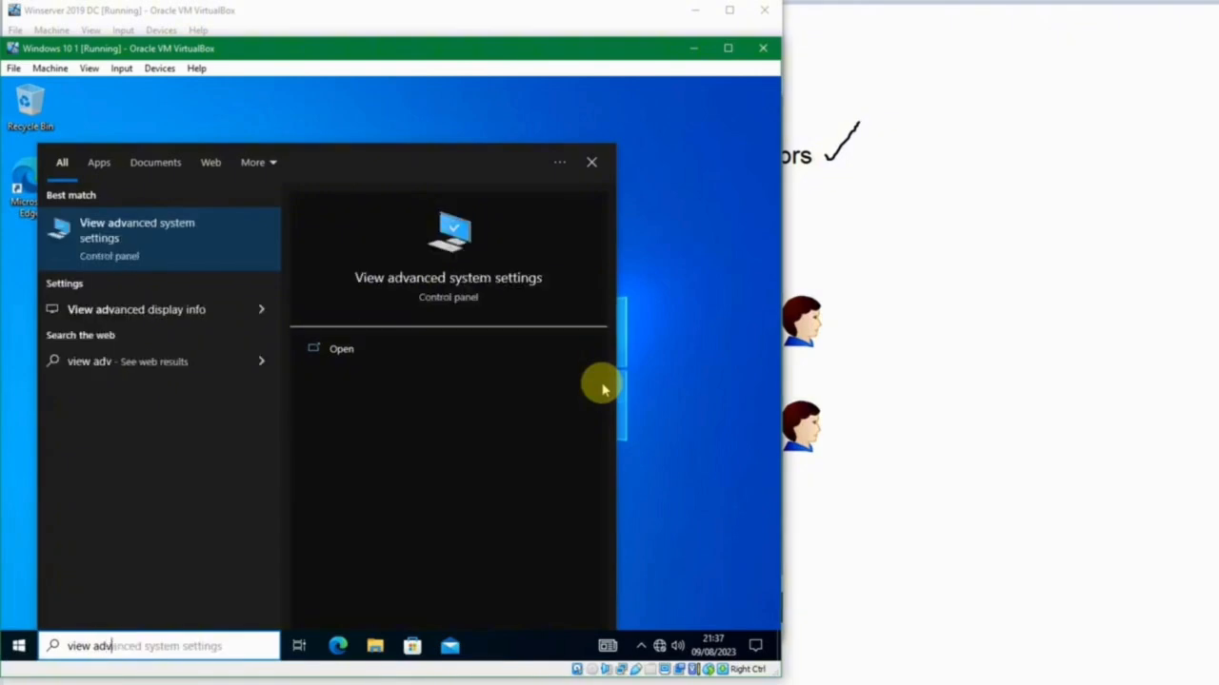
{"action": "left_click", "coordinate": [238, 231]}
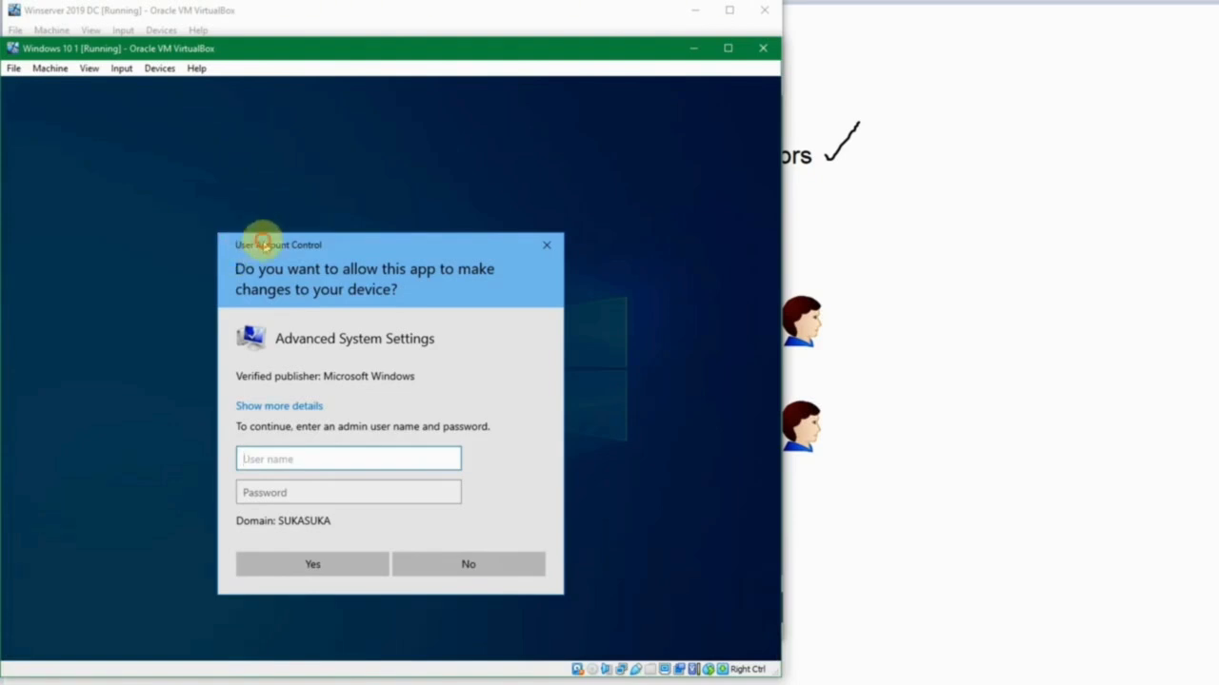
{"action": "left_click_drag", "start_coordinate": [260, 241], "coordinate": [252, 213]}
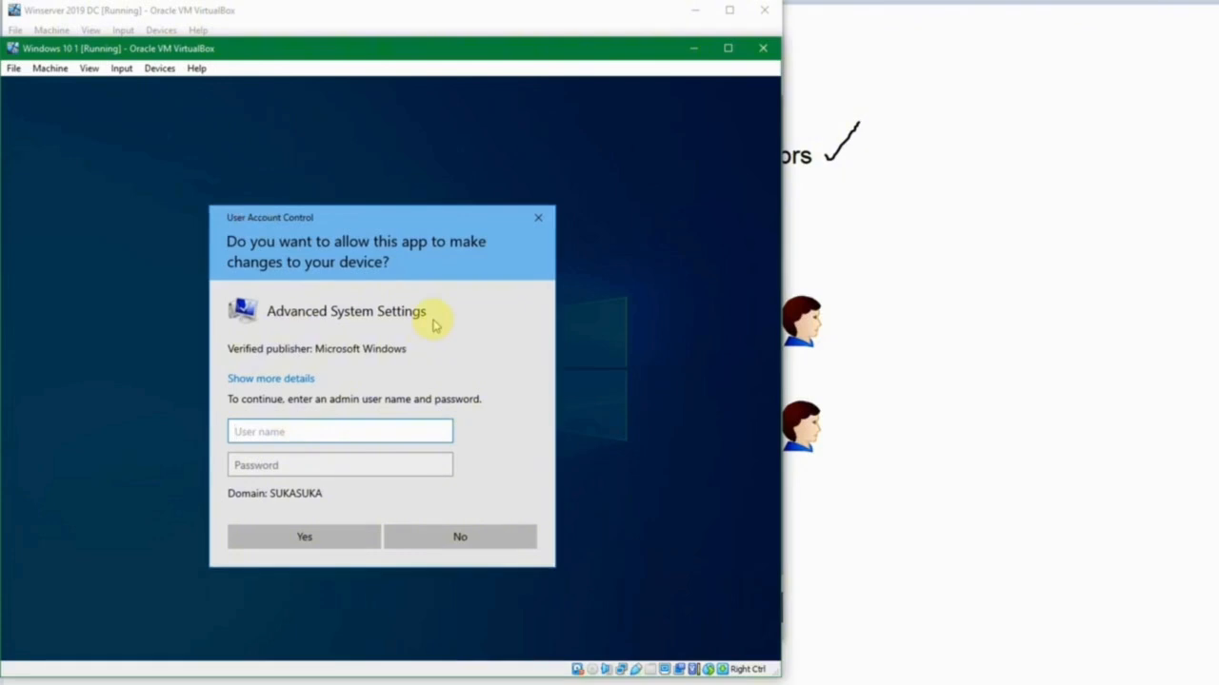
Try to authorize Advanced System Settings with the local account .\user, entering account passwords.
{"action": "type", "text": ".\\user"}
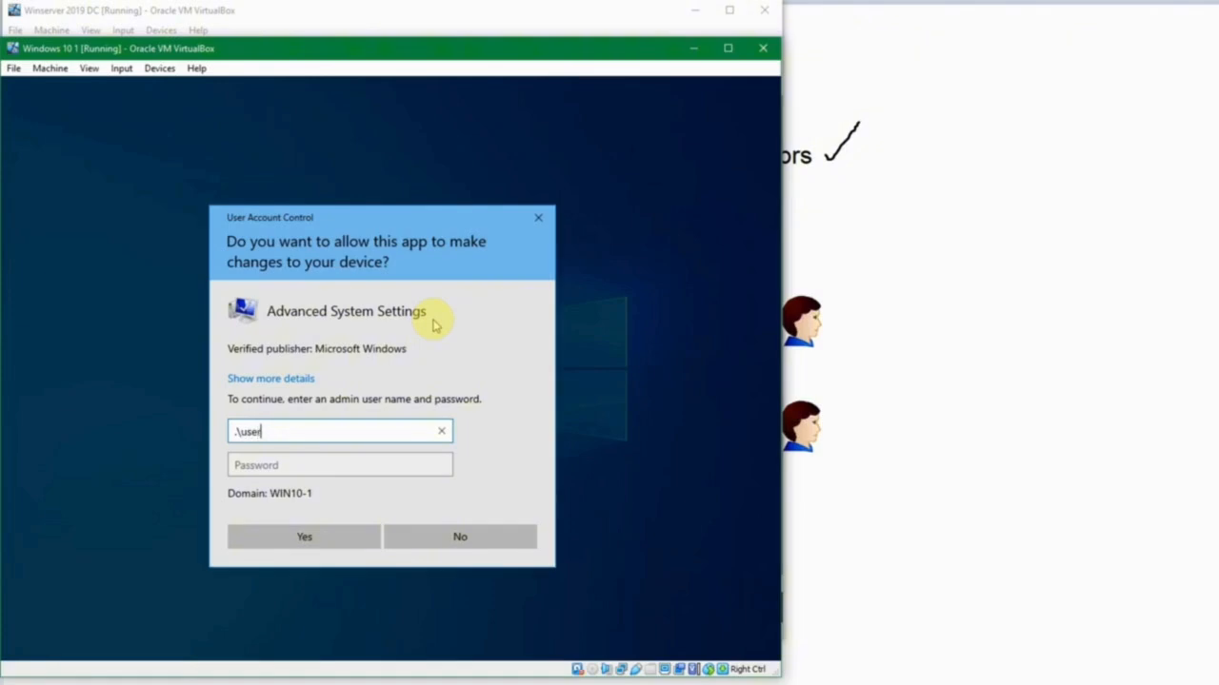
{"action": "key", "text": "Tab"}
{"action": "type", "text": "•••••"}
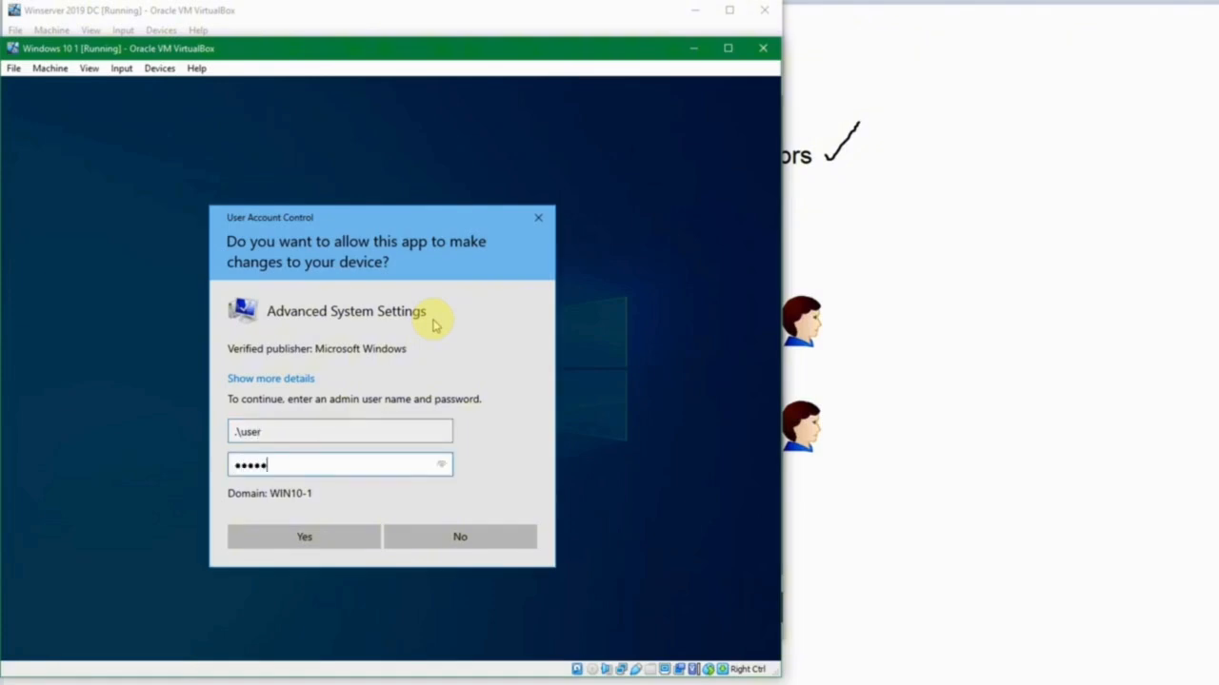
{"action": "key", "text": "Return"}
{"action": "type", "text": "•••••••"}
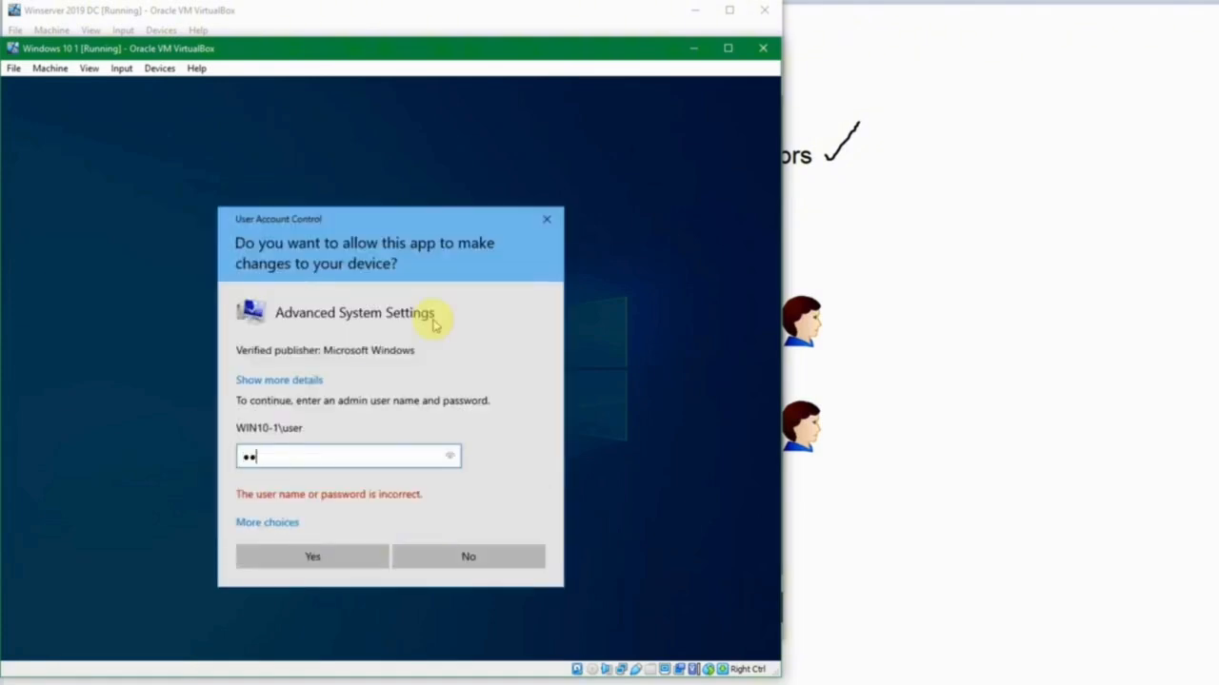
{"action": "key", "text": "Return"}
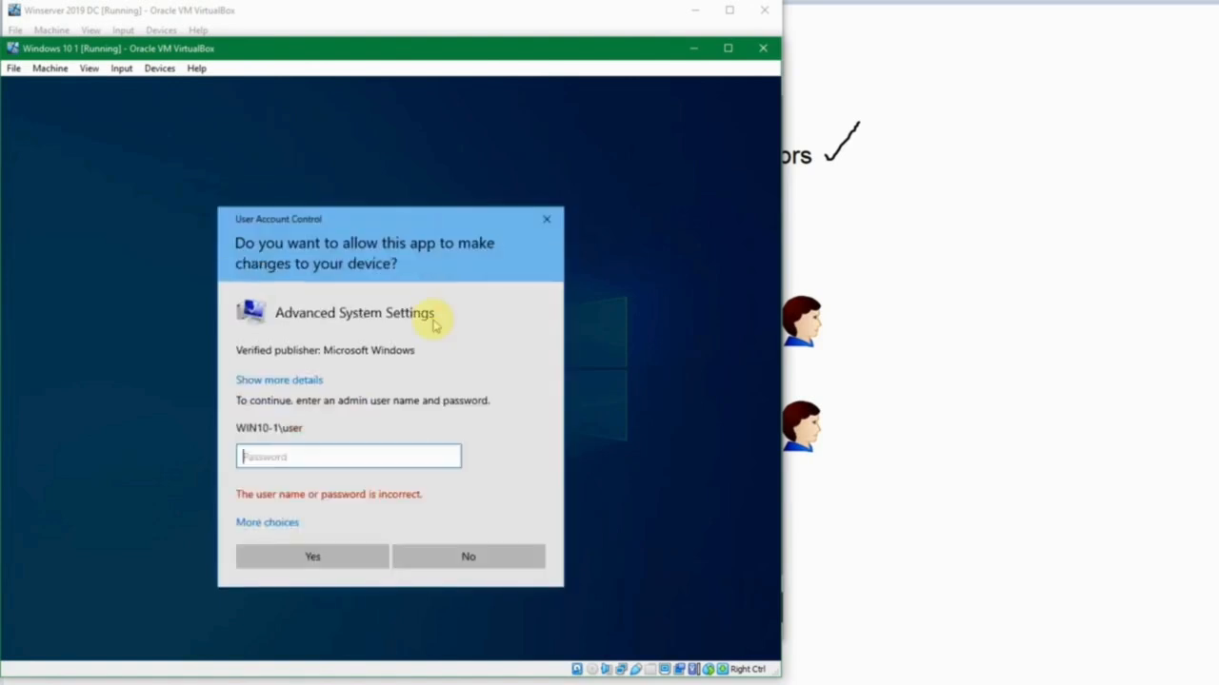
{"action": "type", "text": "••••••"}
{"action": "key", "text": "Return"}
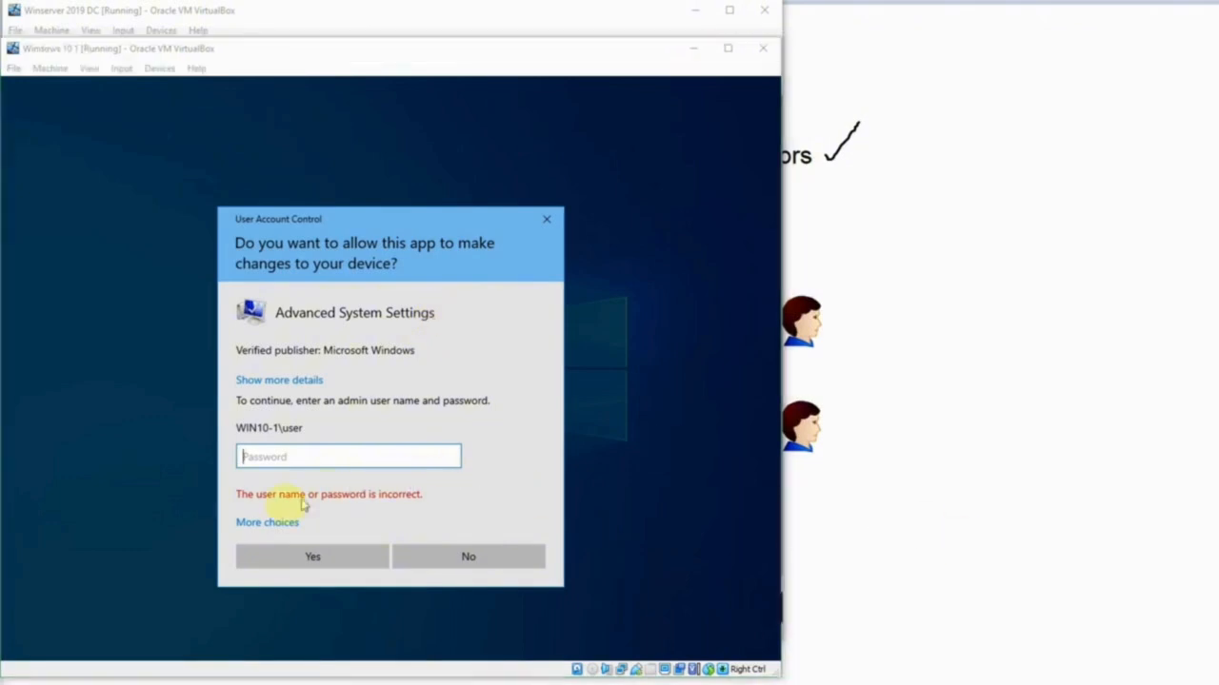
Authorize Advanced System Settings with the local account .\test and its account password, then close System Properties.
{"action": "left_click", "coordinate": [257, 522]}
{"action": "left_click", "coordinate": [368, 579]}
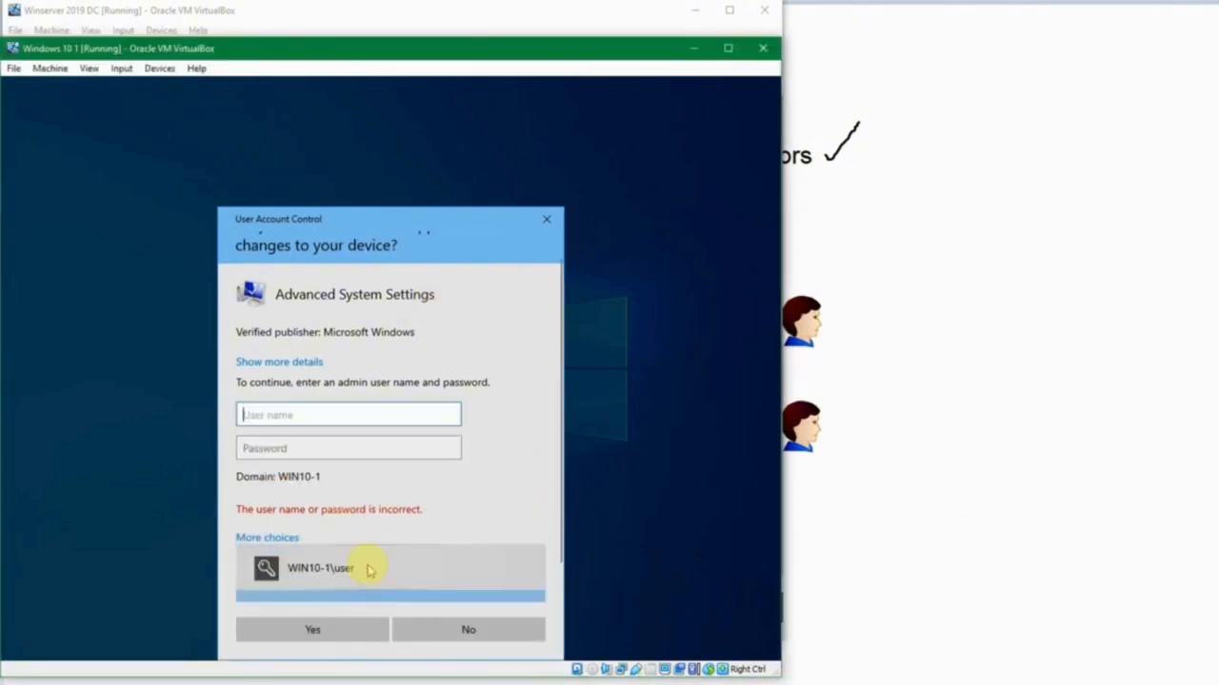
{"action": "type", "text": ".\\test"}
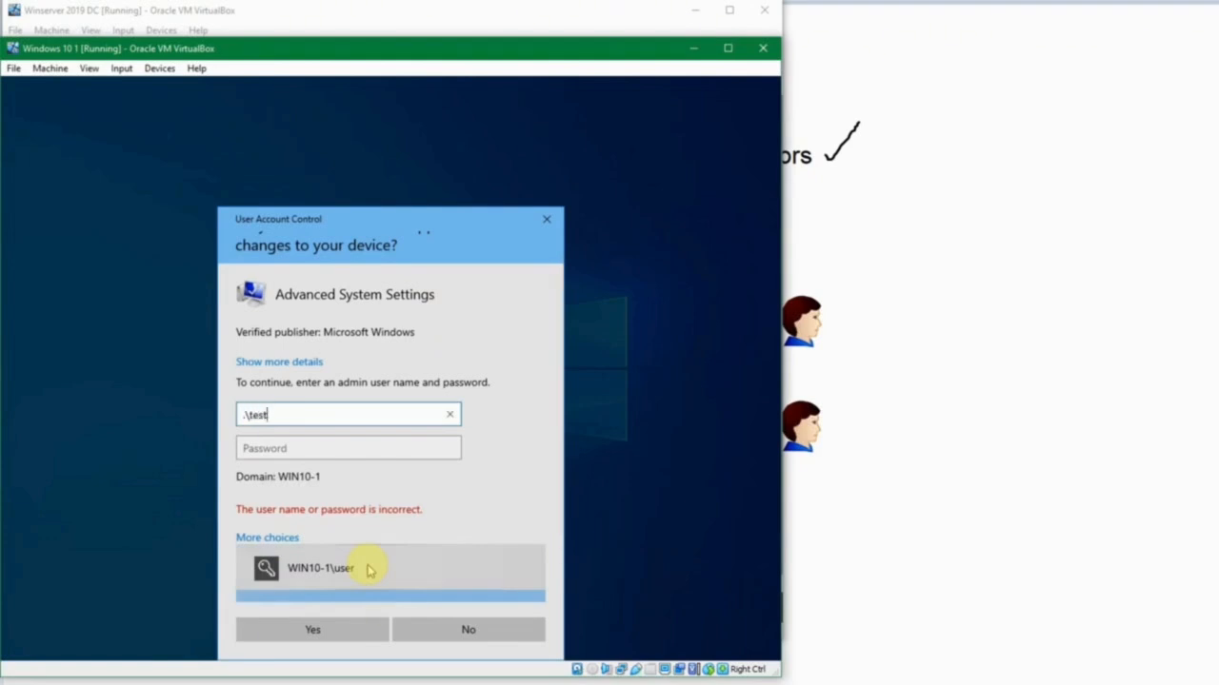
{"action": "key", "text": "Tab"}
{"action": "type", "text": "Pa$$w0rd"}
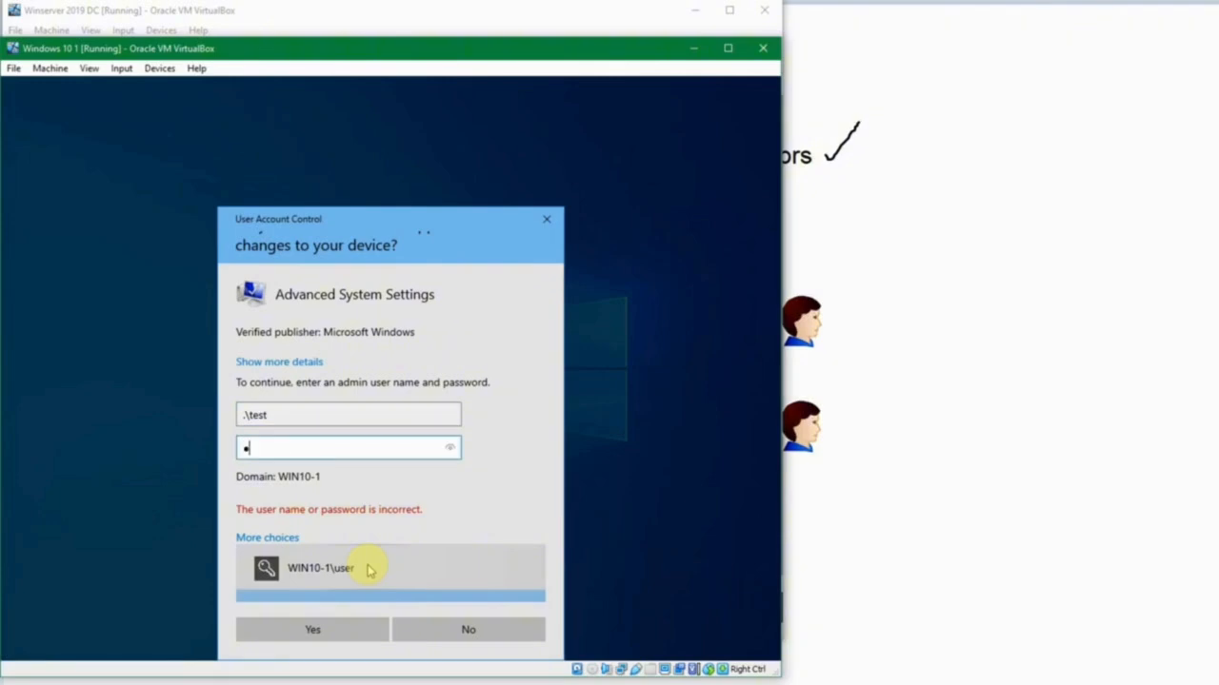
{"action": "key", "text": "Return"}
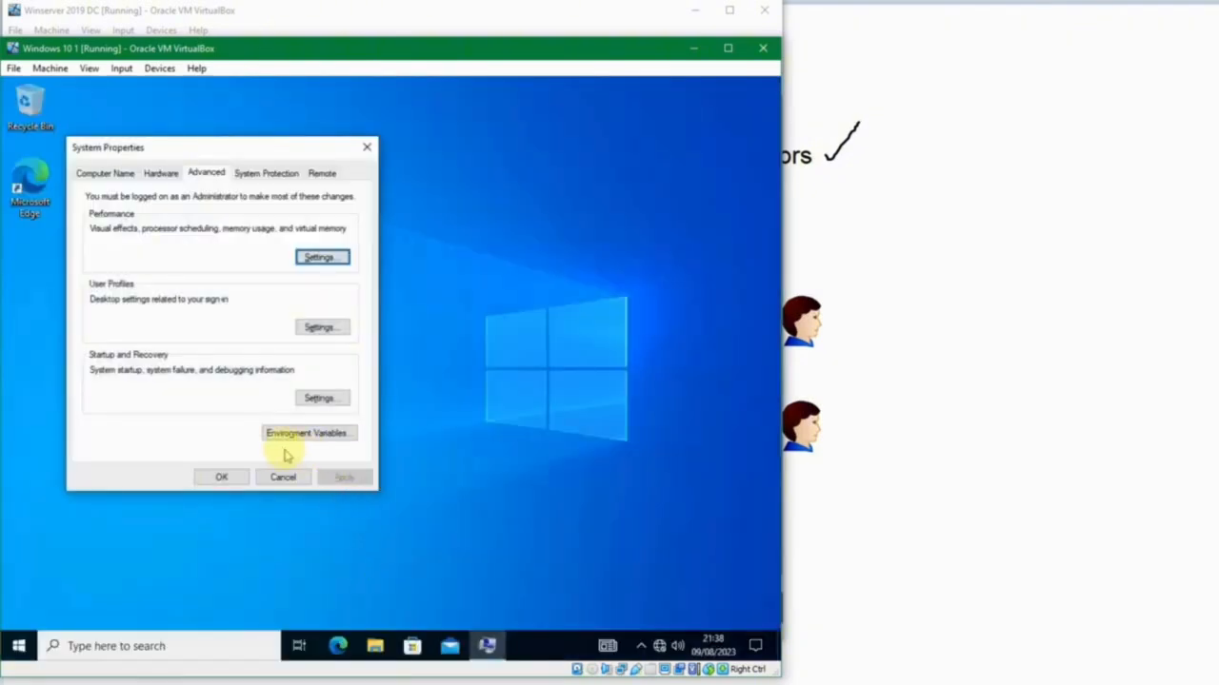
{"action": "left_click", "coordinate": [237, 480]}
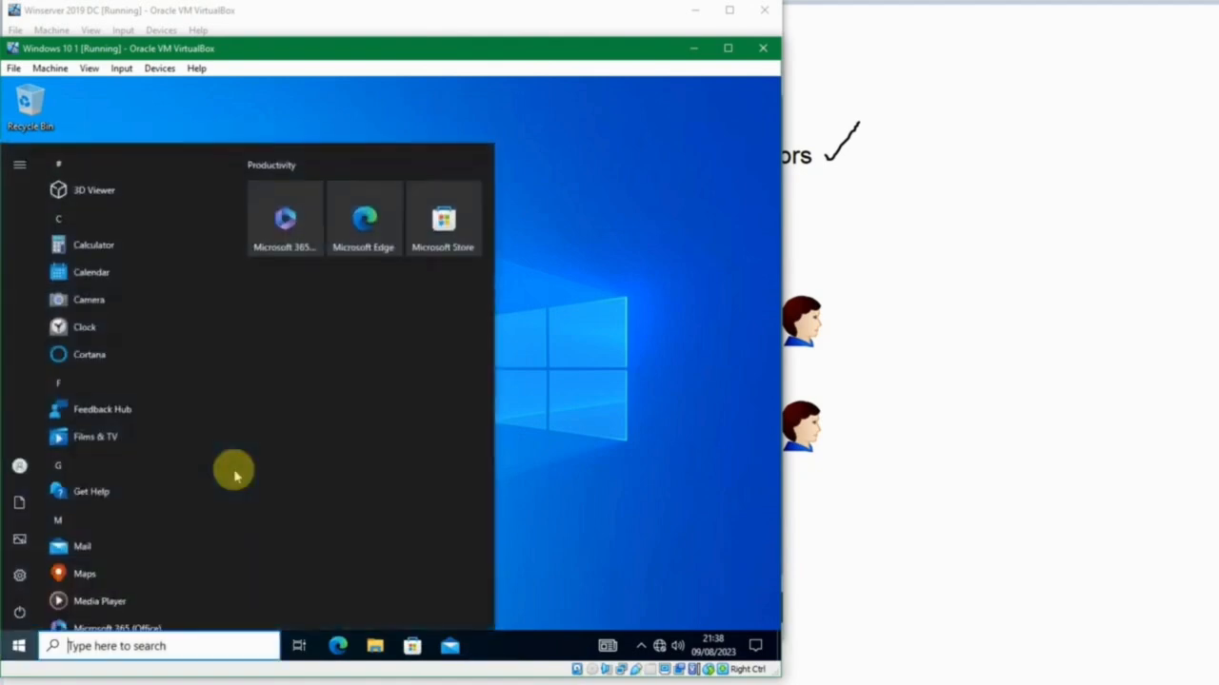
Reopen View advanced system settings, try to authorize it with the domain user's name and account password, then decline the prompt.
{"action": "type", "text": "view"}
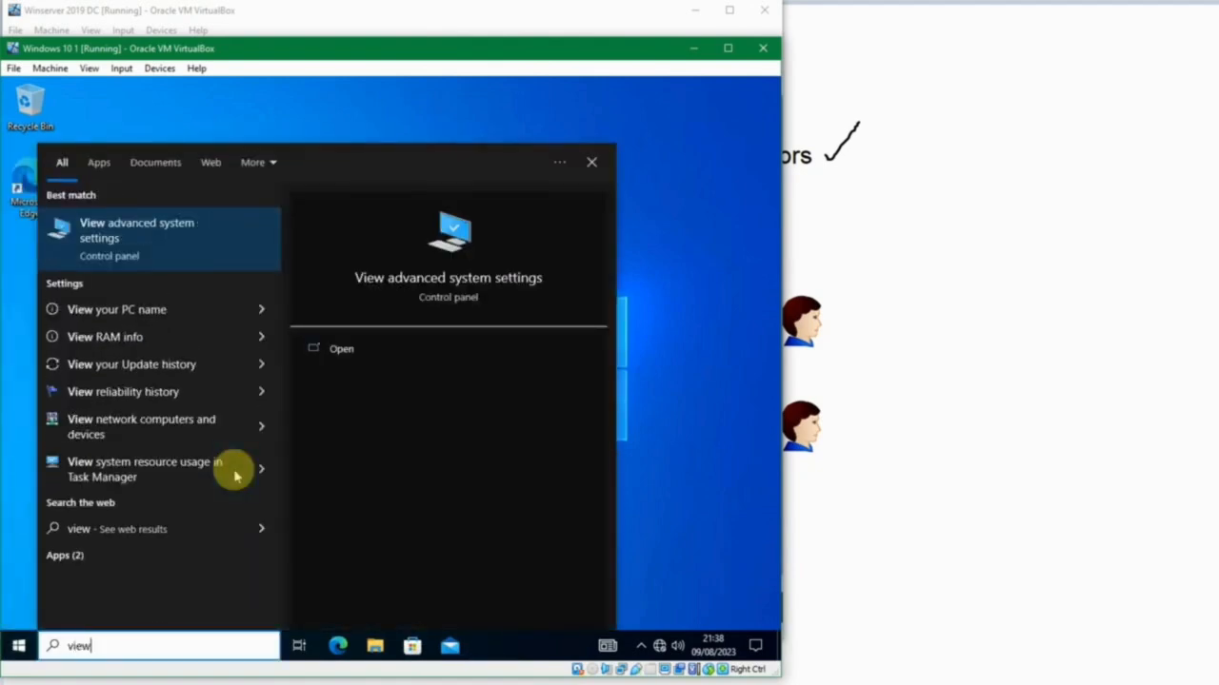
{"action": "key", "text": "Return"}
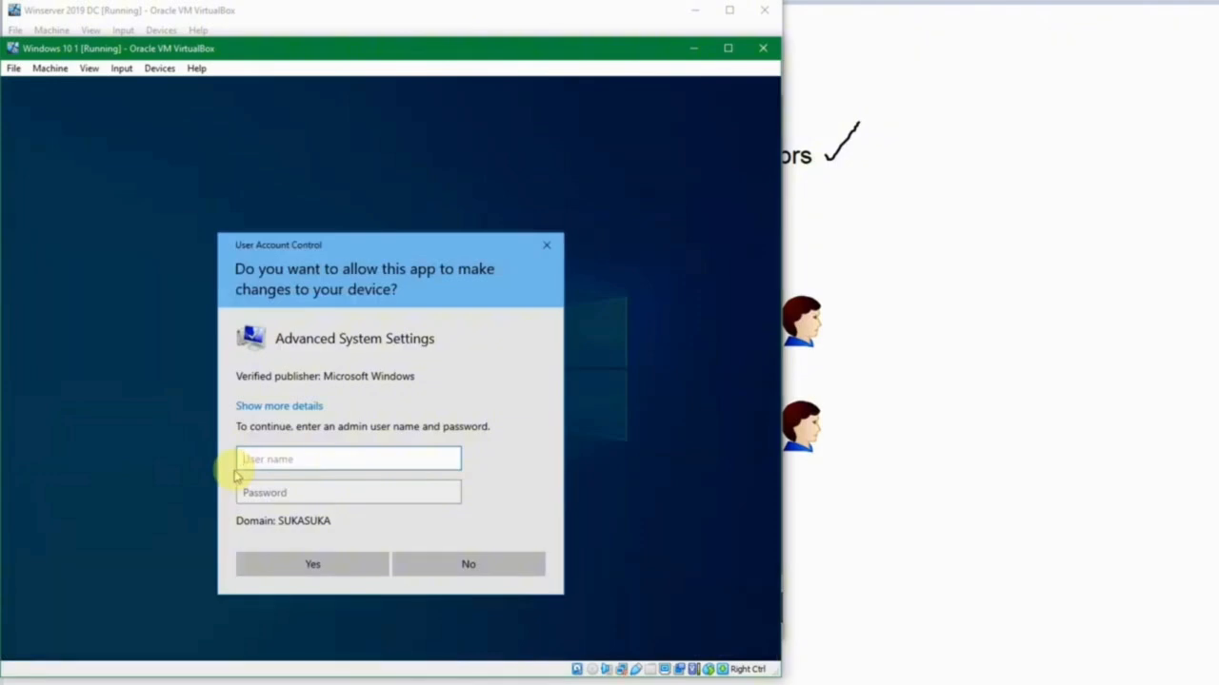
{"action": "key", "text": "Tab"}
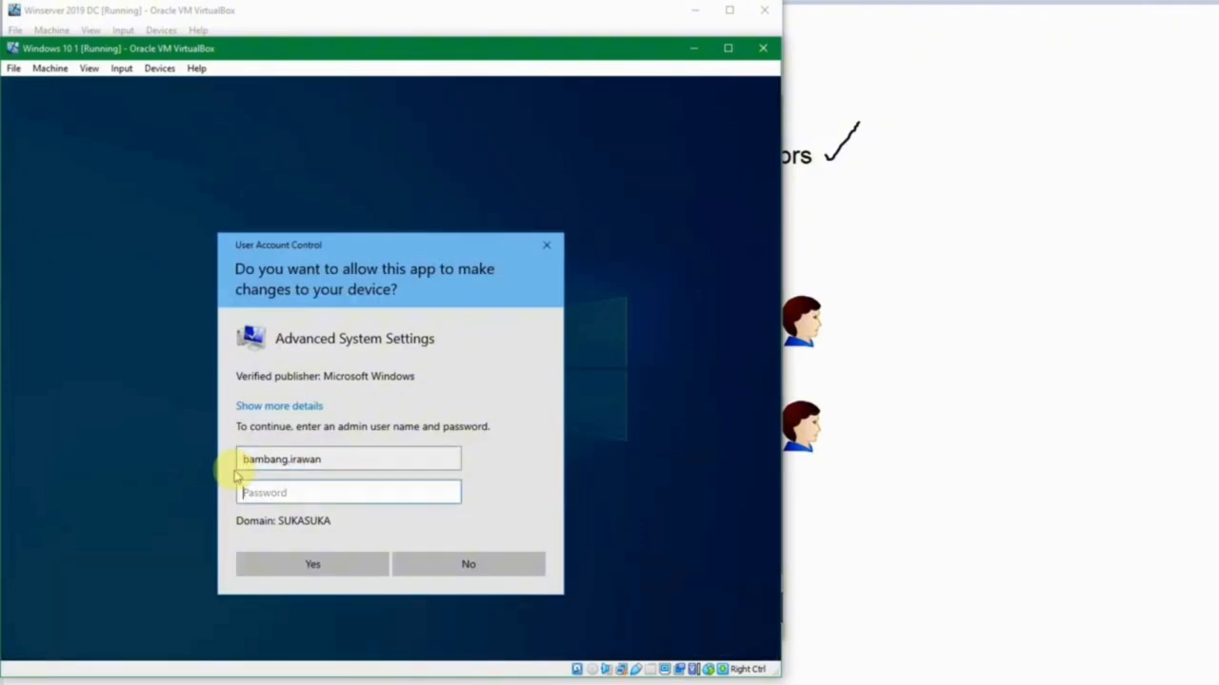
{"action": "type", "text": "123"}
{"action": "key", "text": "Return"}
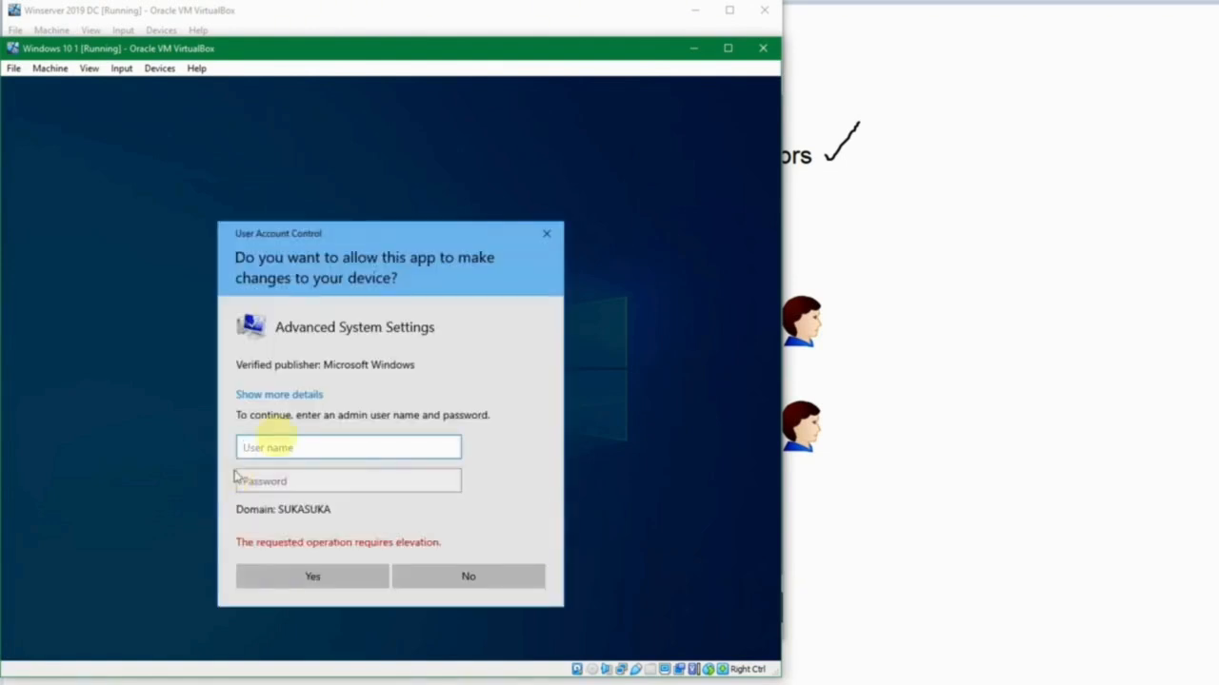
{"action": "left_click", "coordinate": [466, 577]}
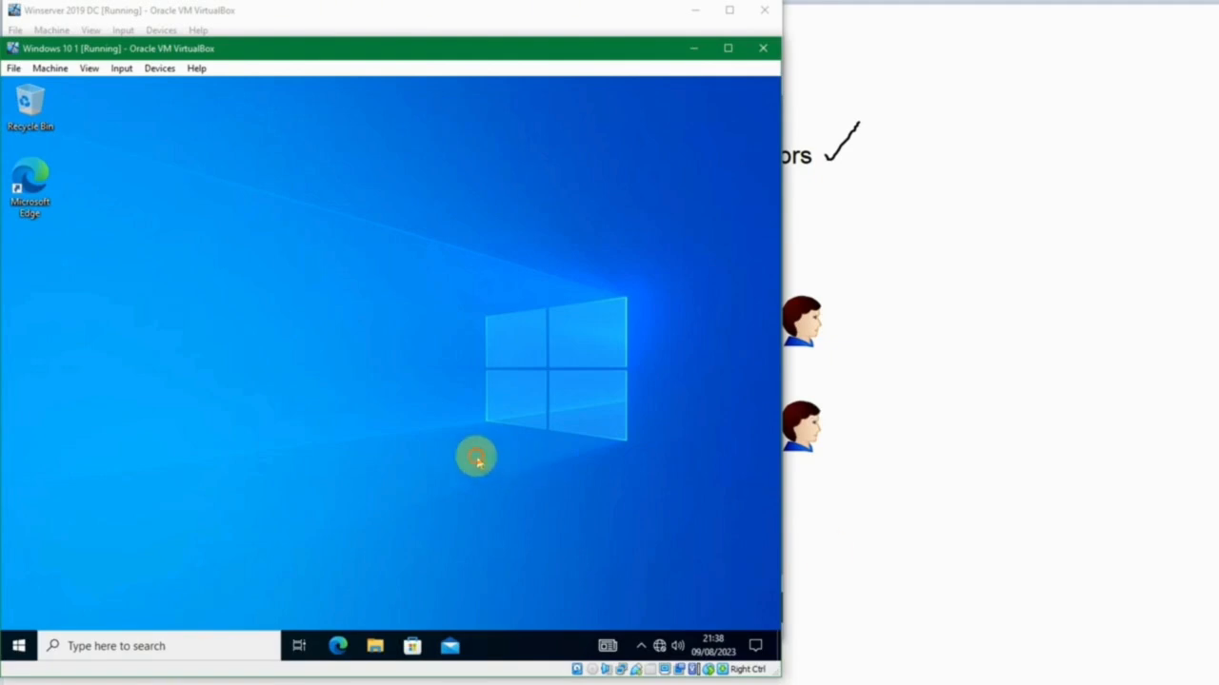
Open Computer Management, widen the console tree and show the Users folder under Local Users and Groups.
{"action": "key", "text": "super"}
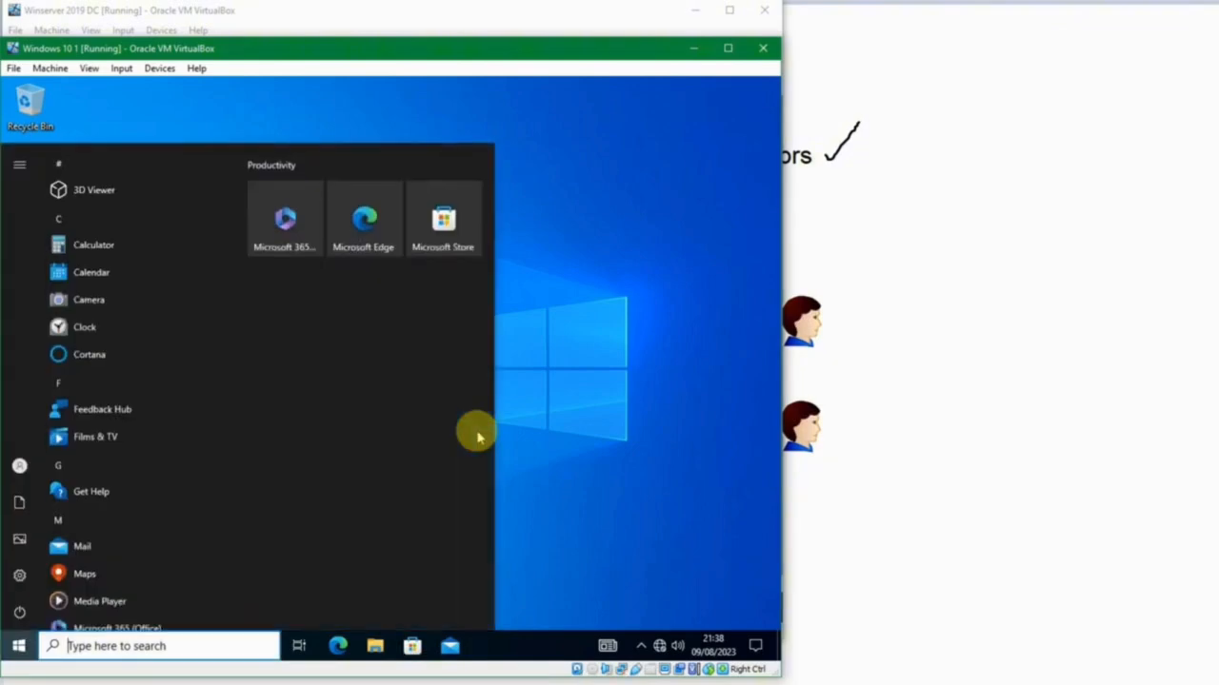
{"action": "type", "text": "computer"}
{"action": "key", "text": "Return"}
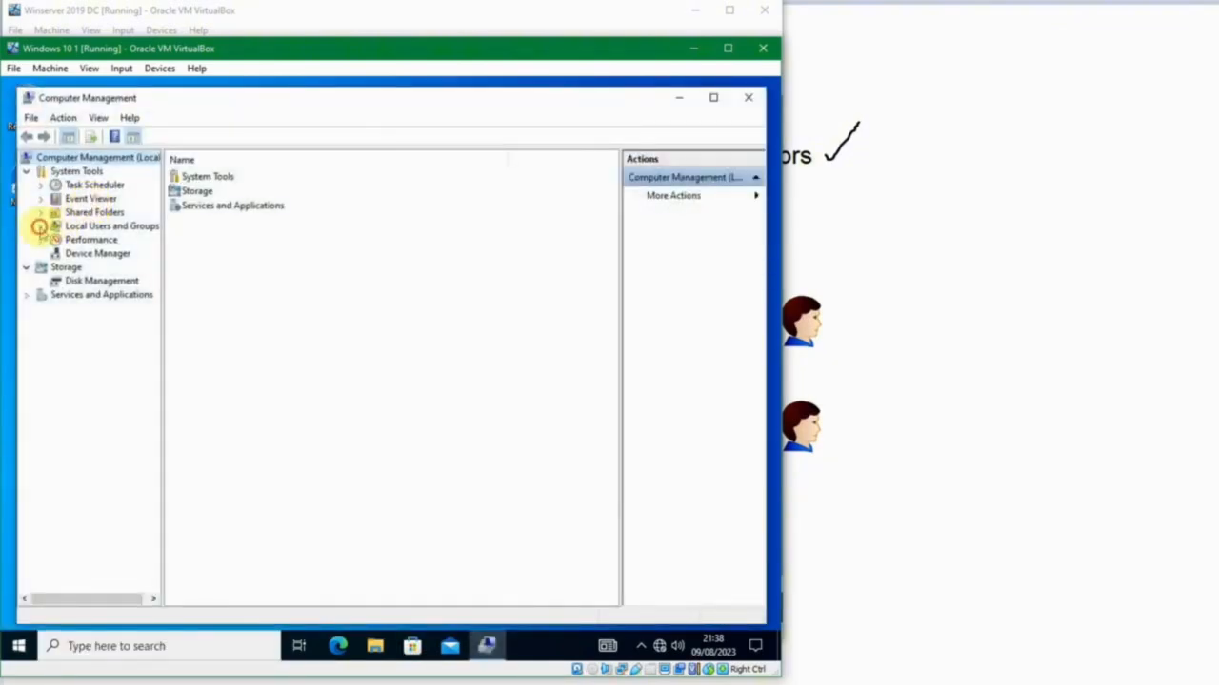
{"action": "left_click", "coordinate": [41, 226]}
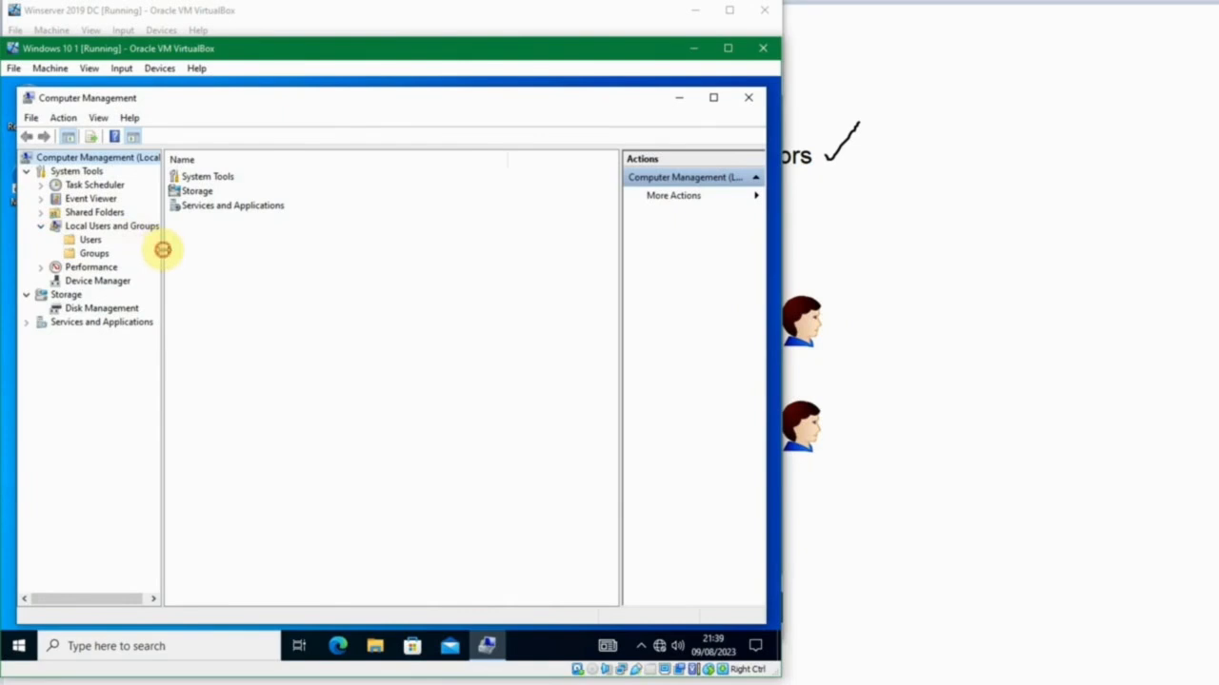
{"action": "left_click_drag", "start_coordinate": [163, 249], "coordinate": [218, 249]}
{"action": "left_click", "coordinate": [90, 240]}
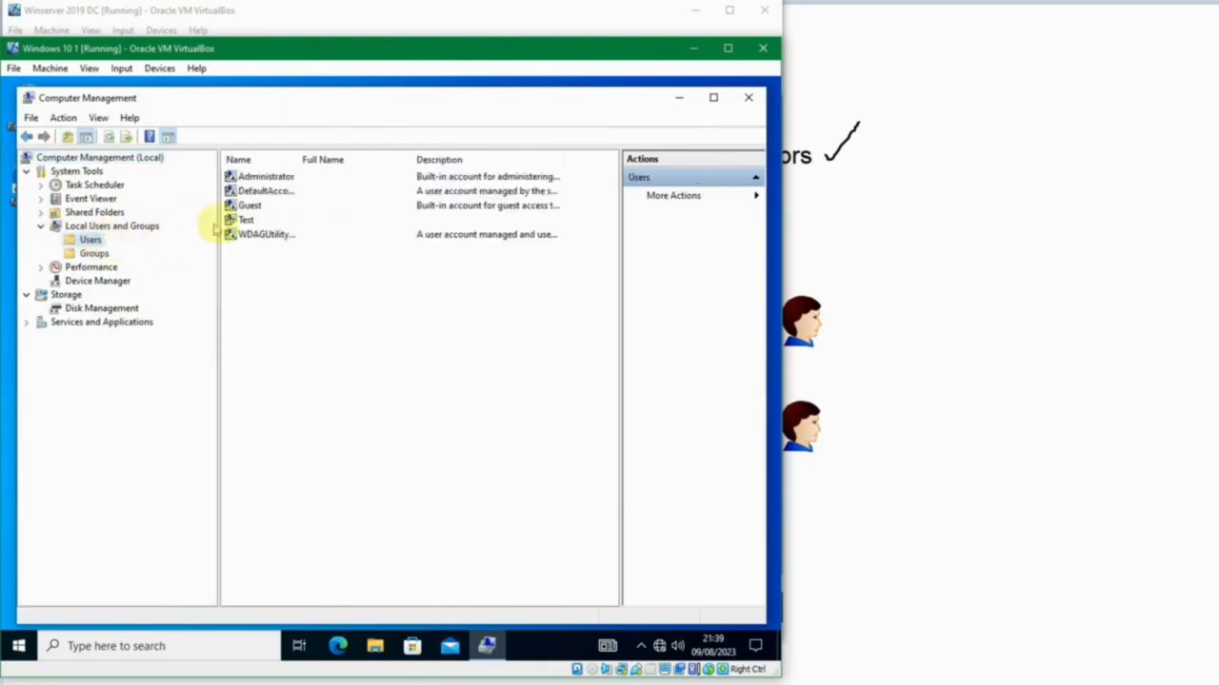
Check the group memberships of the local Test user, then close its properties unchanged.
{"action": "left_click", "coordinate": [244, 220]}
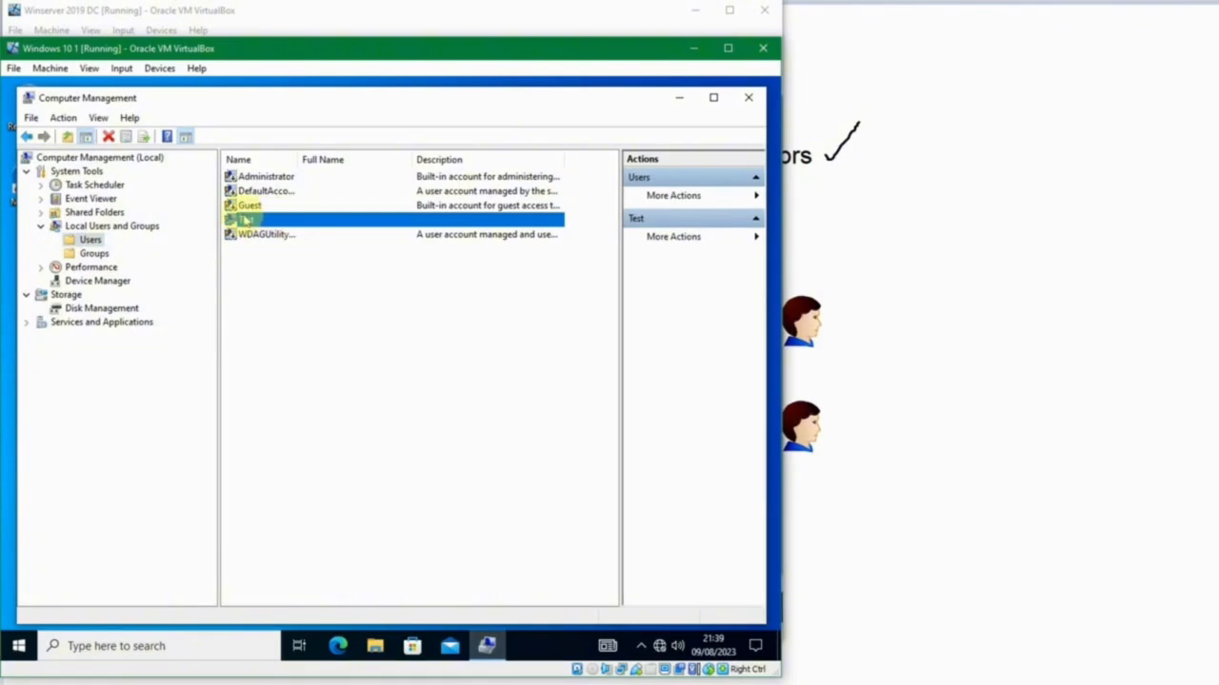
{"action": "double_click", "coordinate": [279, 221]}
{"action": "left_click", "coordinate": [305, 219]}
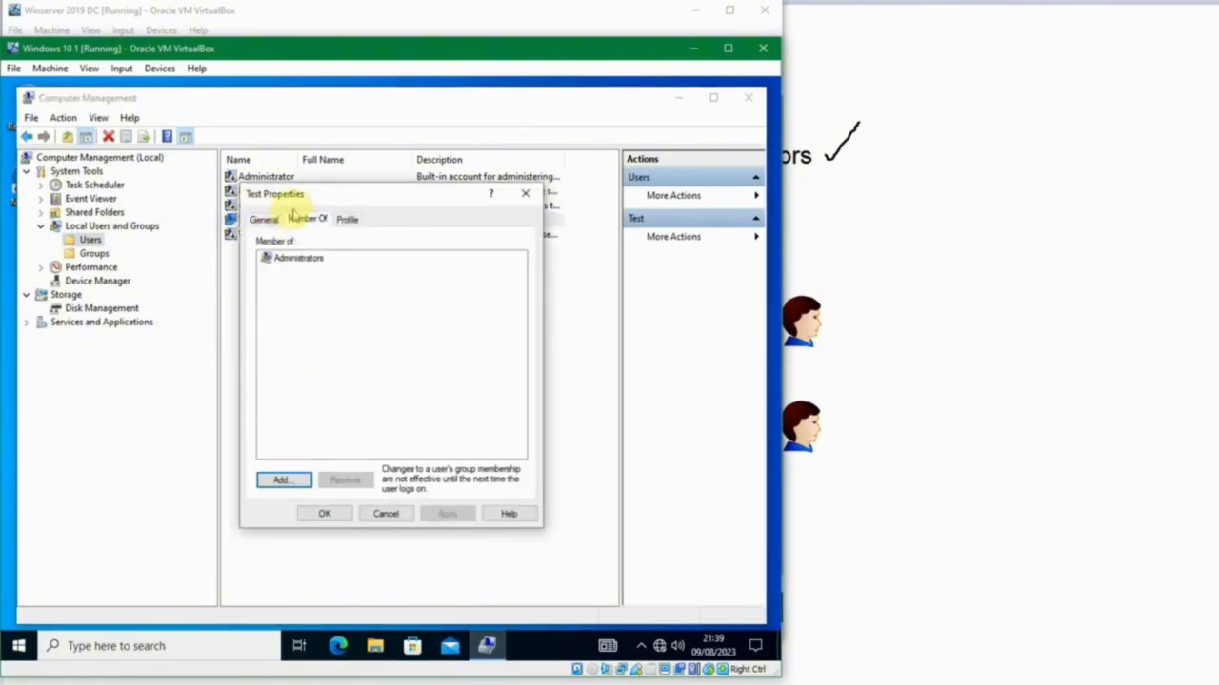
{"action": "left_click", "coordinate": [299, 259]}
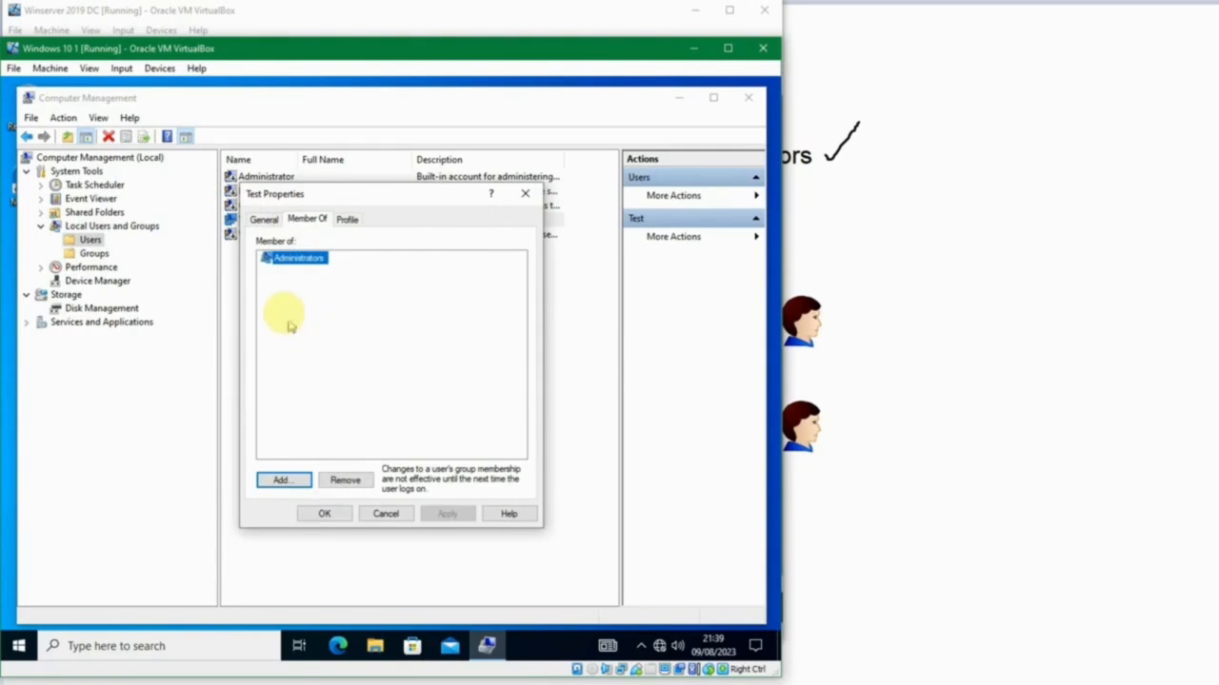
{"action": "left_click", "coordinate": [386, 514]}
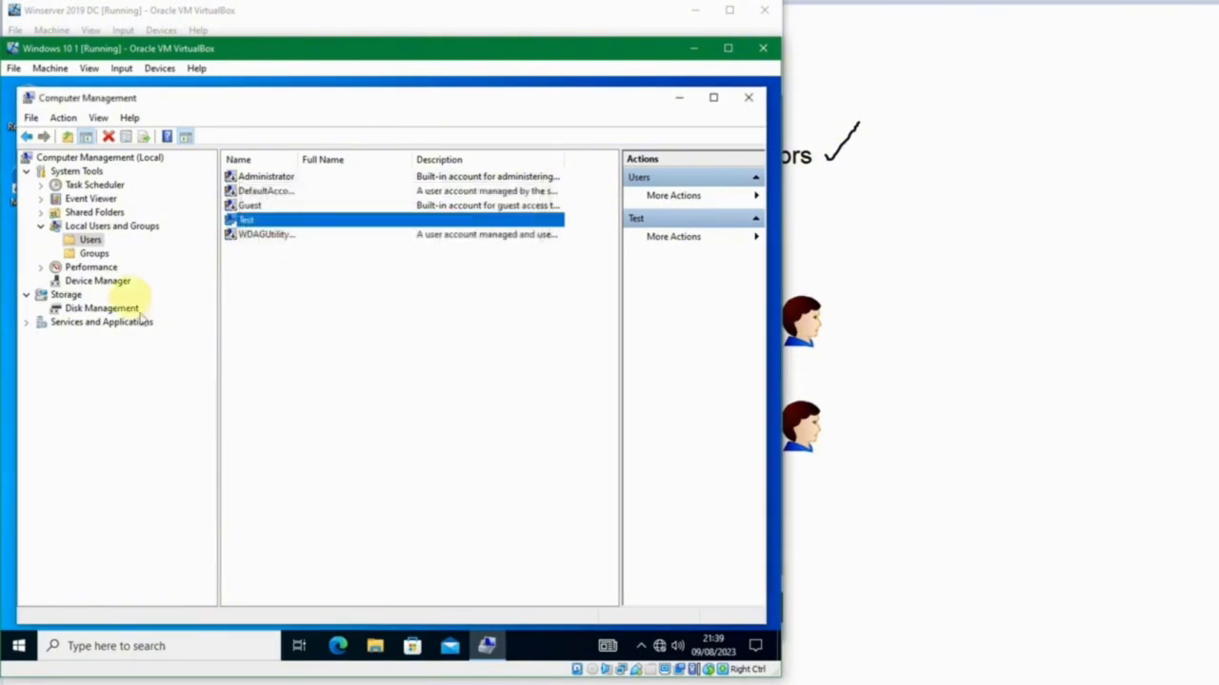
Show the local Groups with full names readable and examine the Guests, Remote Desktop Users, Users and Administrators groups.
{"action": "left_click", "coordinate": [94, 254]}
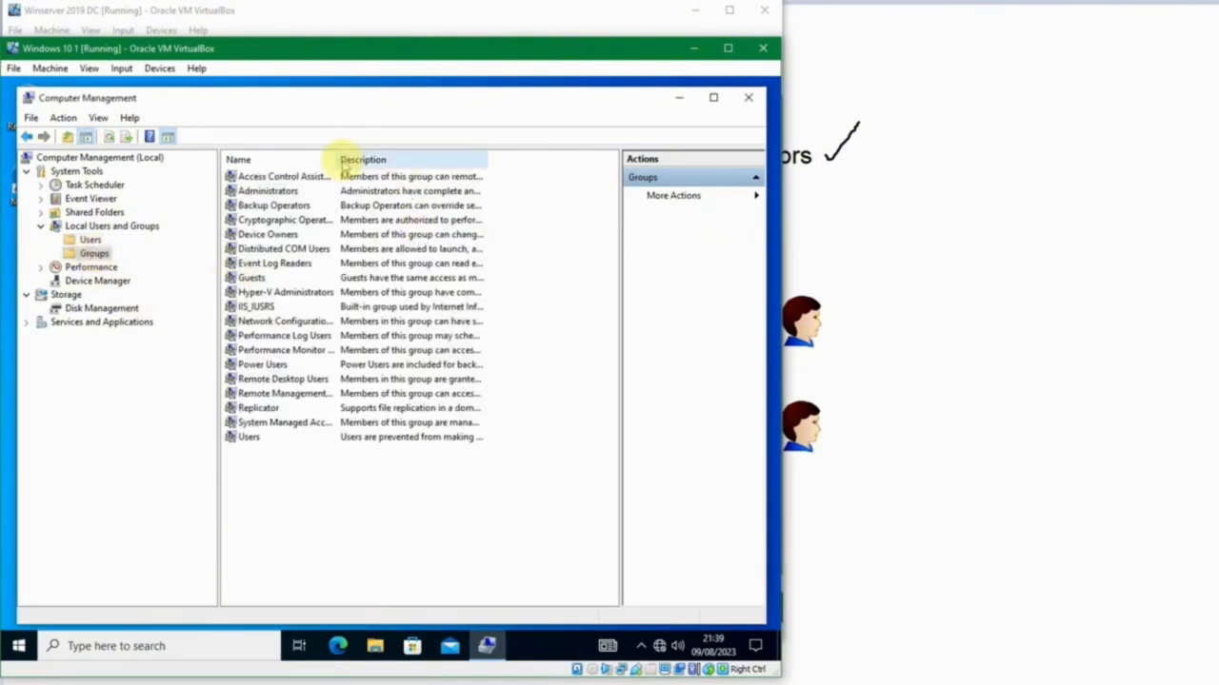
{"action": "left_click_drag", "start_coordinate": [335, 157], "coordinate": [416, 155]}
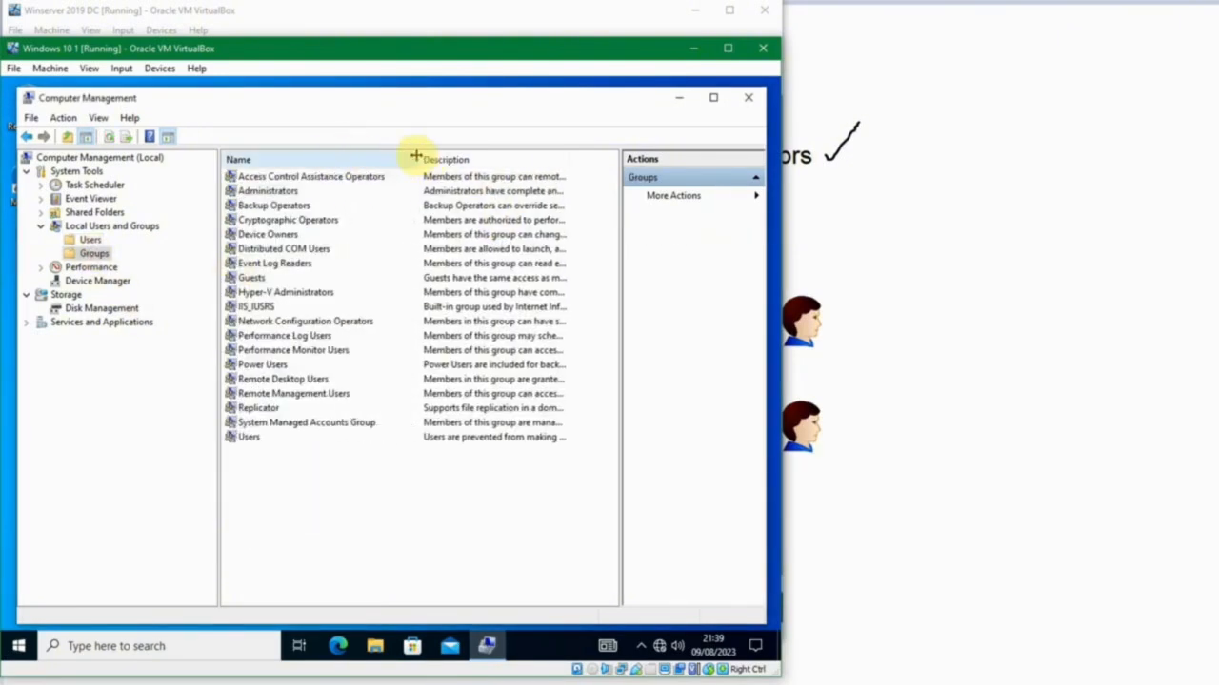
{"action": "left_click", "coordinate": [268, 276]}
{"action": "left_click", "coordinate": [265, 191]}
{"action": "left_click", "coordinate": [276, 379]}
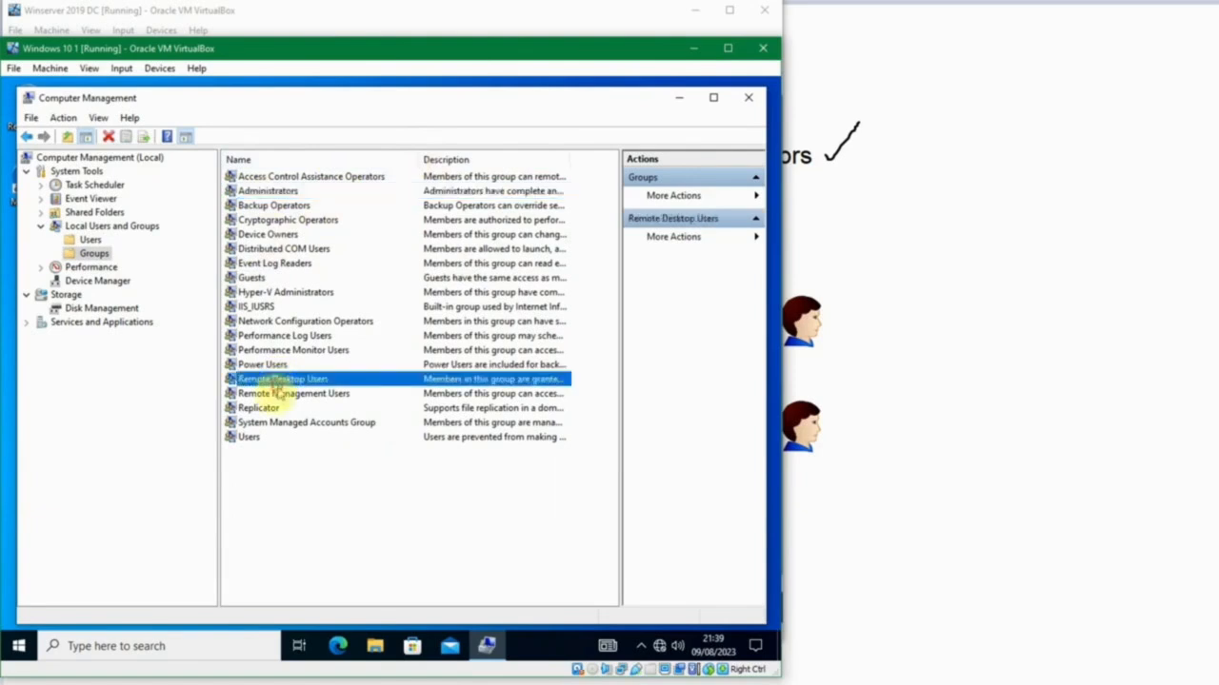
{"action": "left_click", "coordinate": [253, 439]}
{"action": "left_click", "coordinate": [297, 191]}
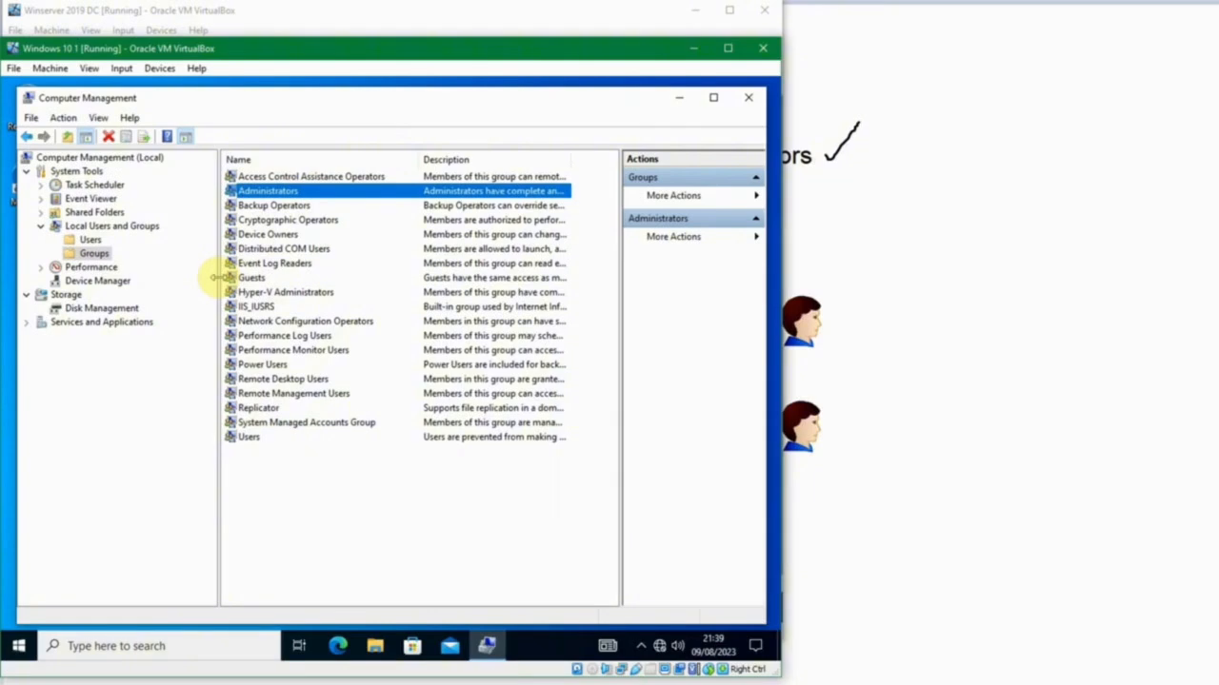
Point out the local Event Log Readers and Network Configuration Operators groups, then close Computer Management.
{"action": "left_click", "coordinate": [275, 264]}
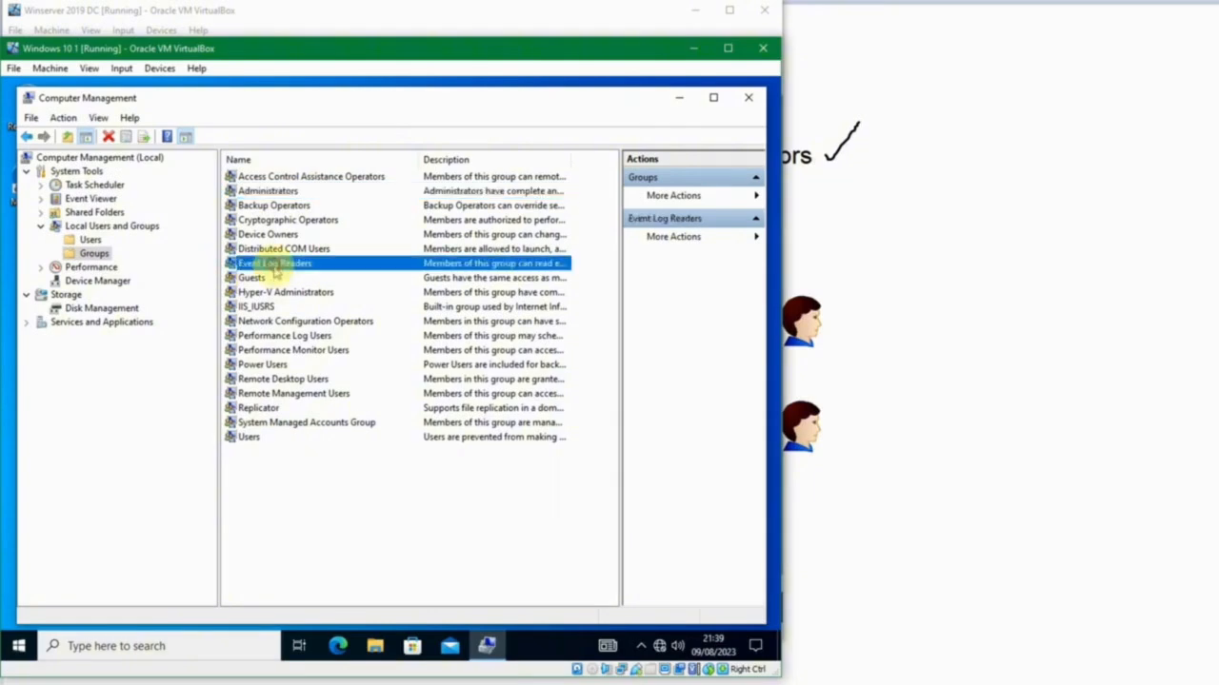
{"action": "left_click", "coordinate": [404, 320]}
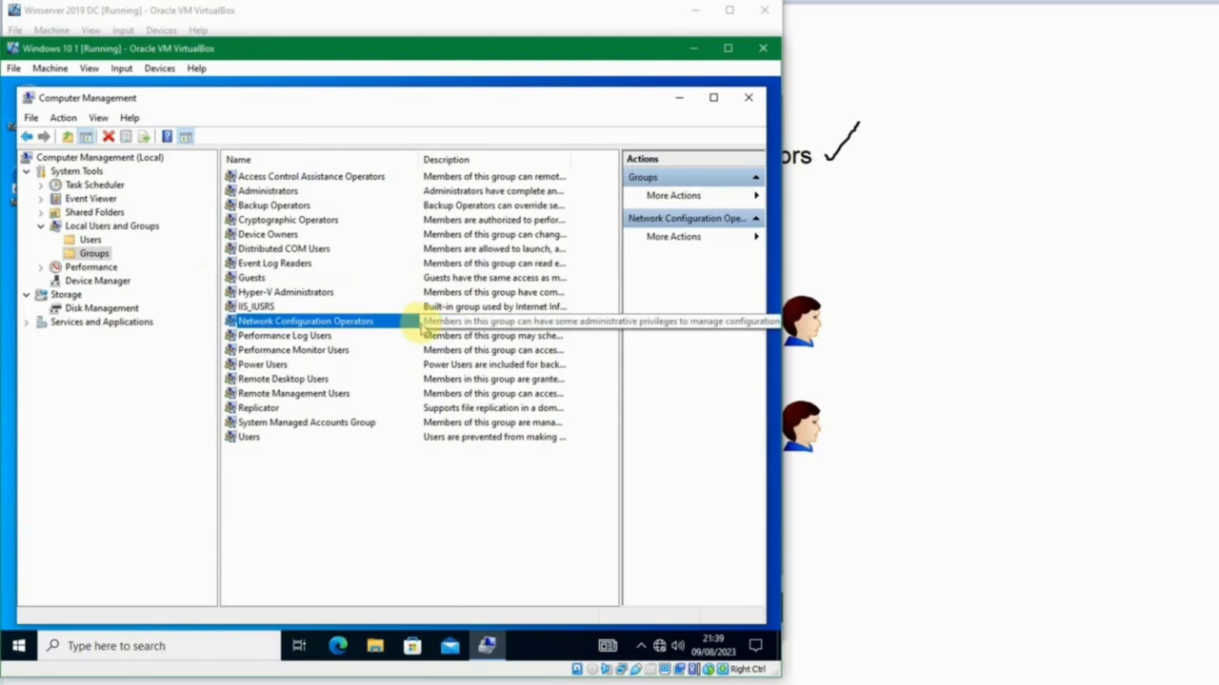
{"action": "left_click", "coordinate": [748, 97]}
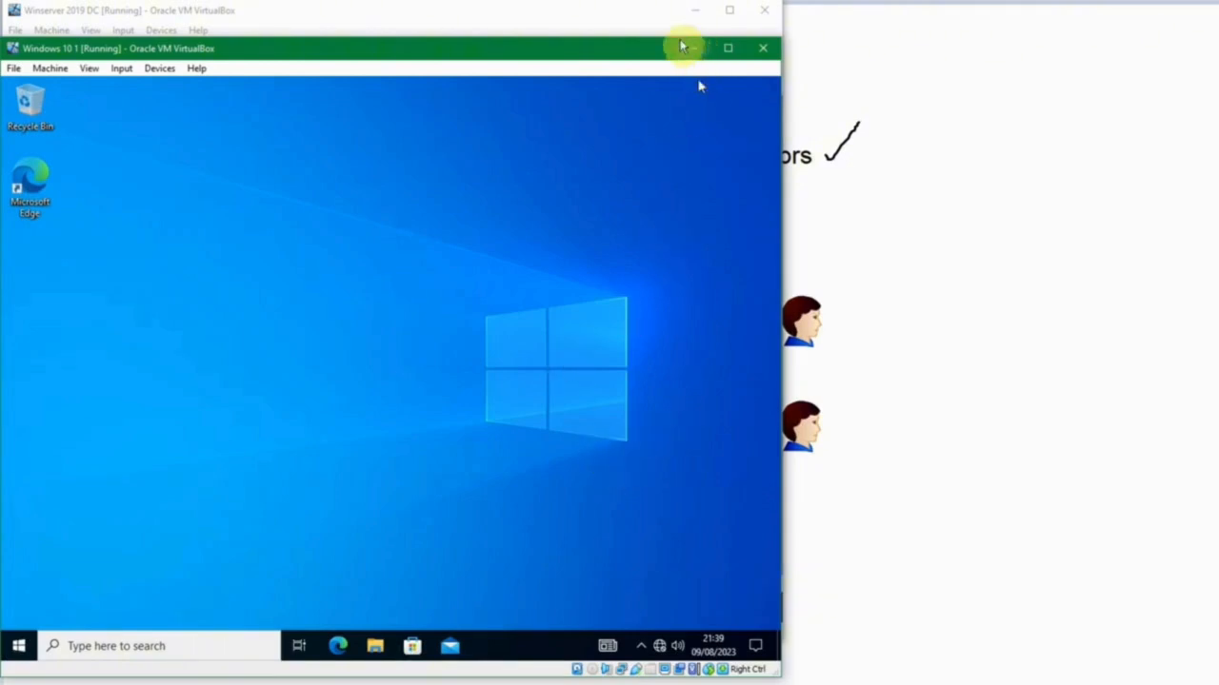
Switch to the Winserver 2019 DC machine and show the group memberships of the Administrator account in the domain's Users container.
{"action": "left_click", "coordinate": [640, 31]}
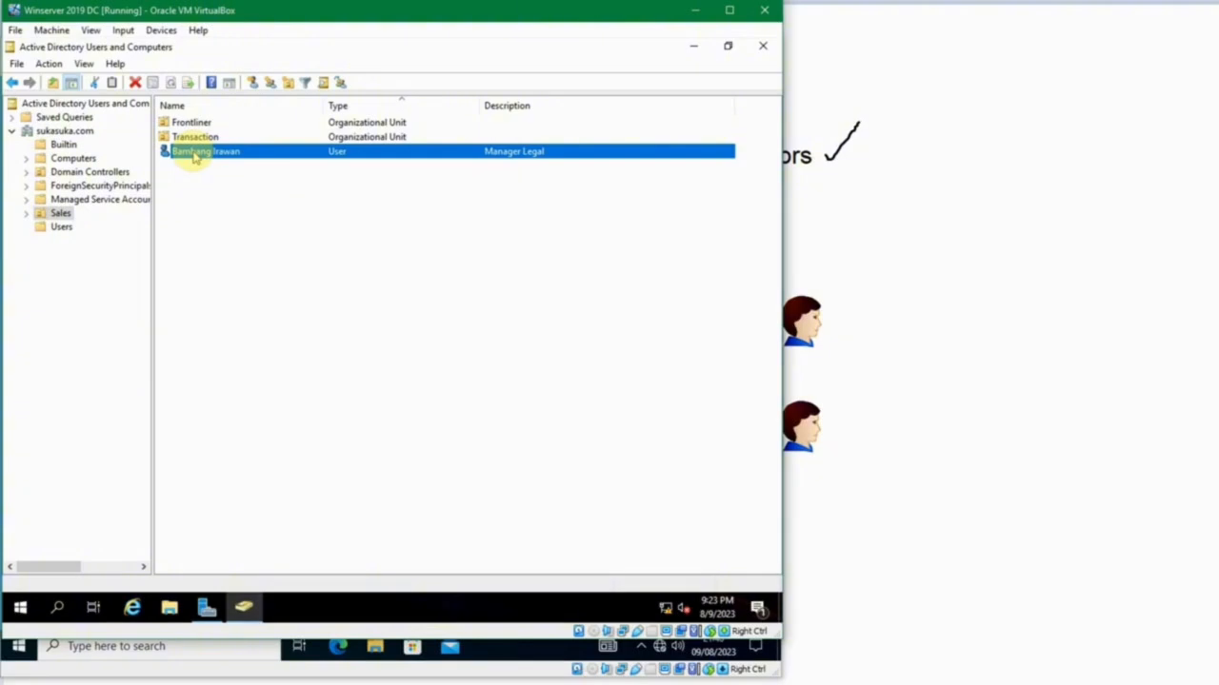
{"action": "left_click", "coordinate": [62, 229]}
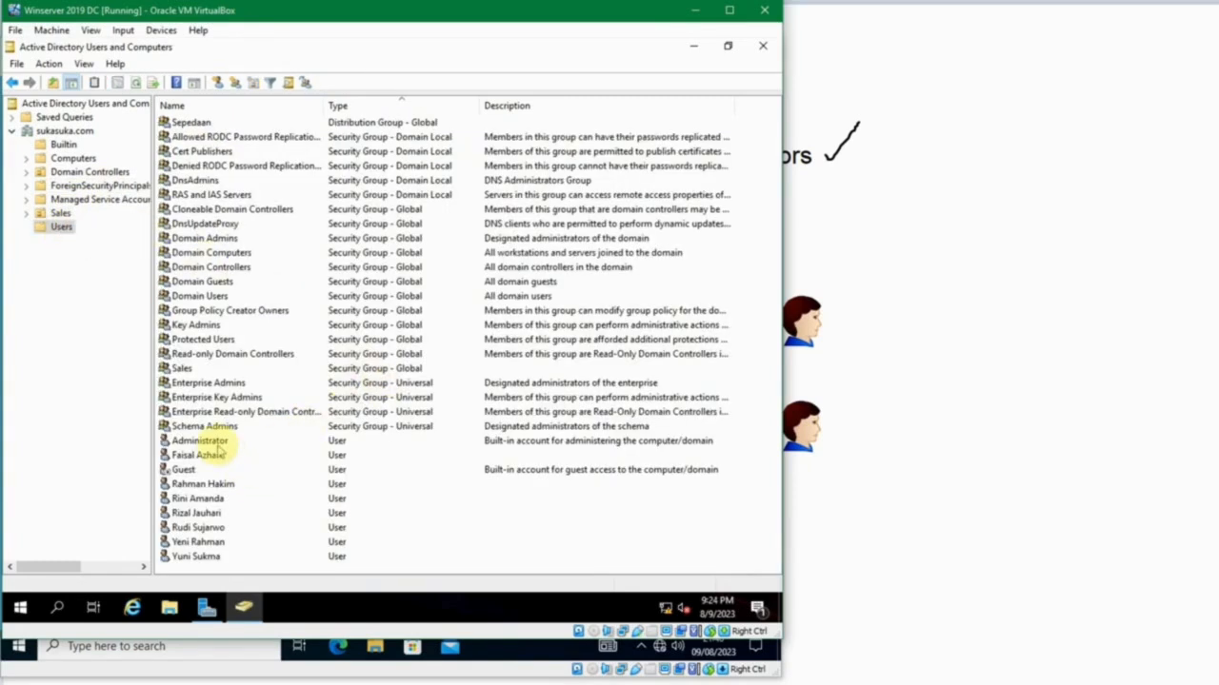
{"action": "double_click", "coordinate": [195, 443]}
{"action": "left_click_drag", "start_coordinate": [383, 158], "coordinate": [220, 104]}
{"action": "left_click", "coordinate": [145, 123]}
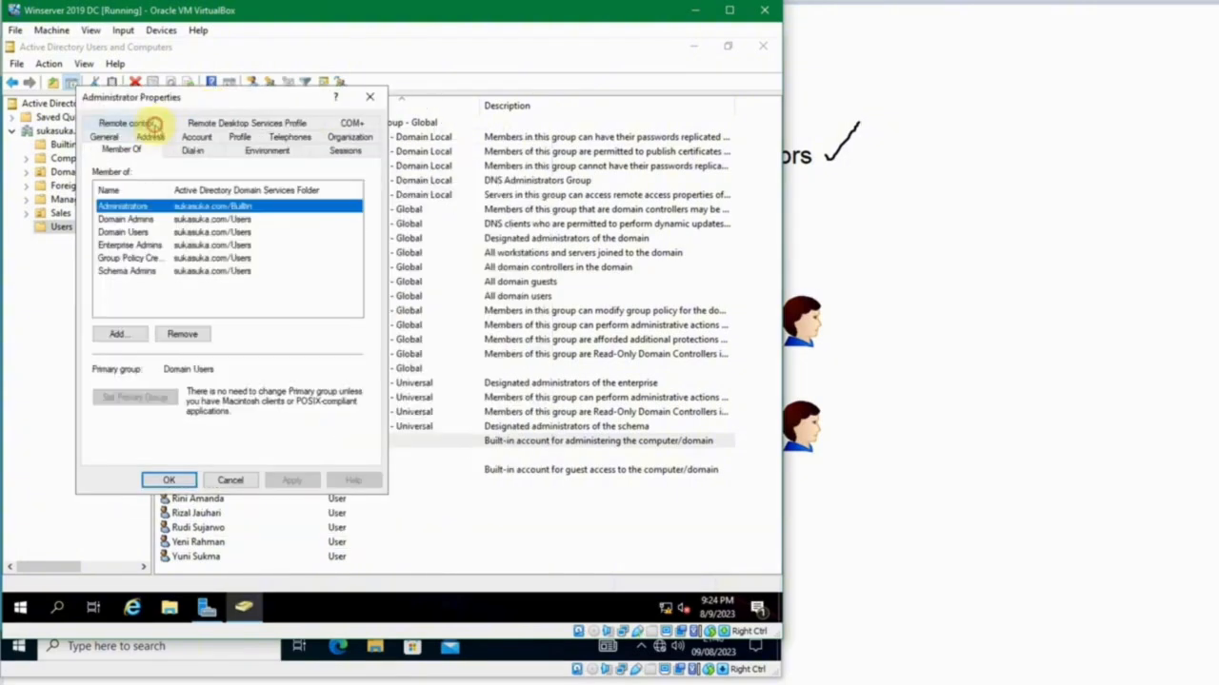
Examine each group the Administrator account belongs to, widening the name column so the full group names are readable.
{"action": "left_click", "coordinate": [153, 220]}
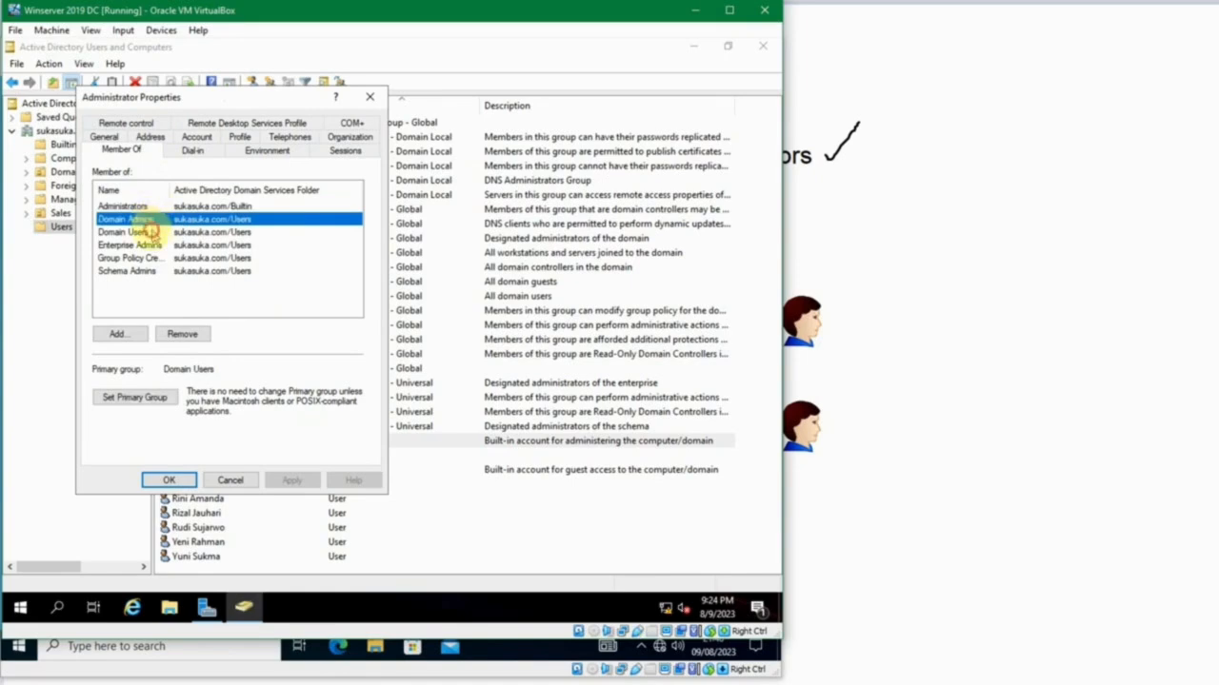
{"action": "left_click", "coordinate": [153, 233]}
{"action": "left_click", "coordinate": [157, 246]}
{"action": "left_click", "coordinate": [160, 258]}
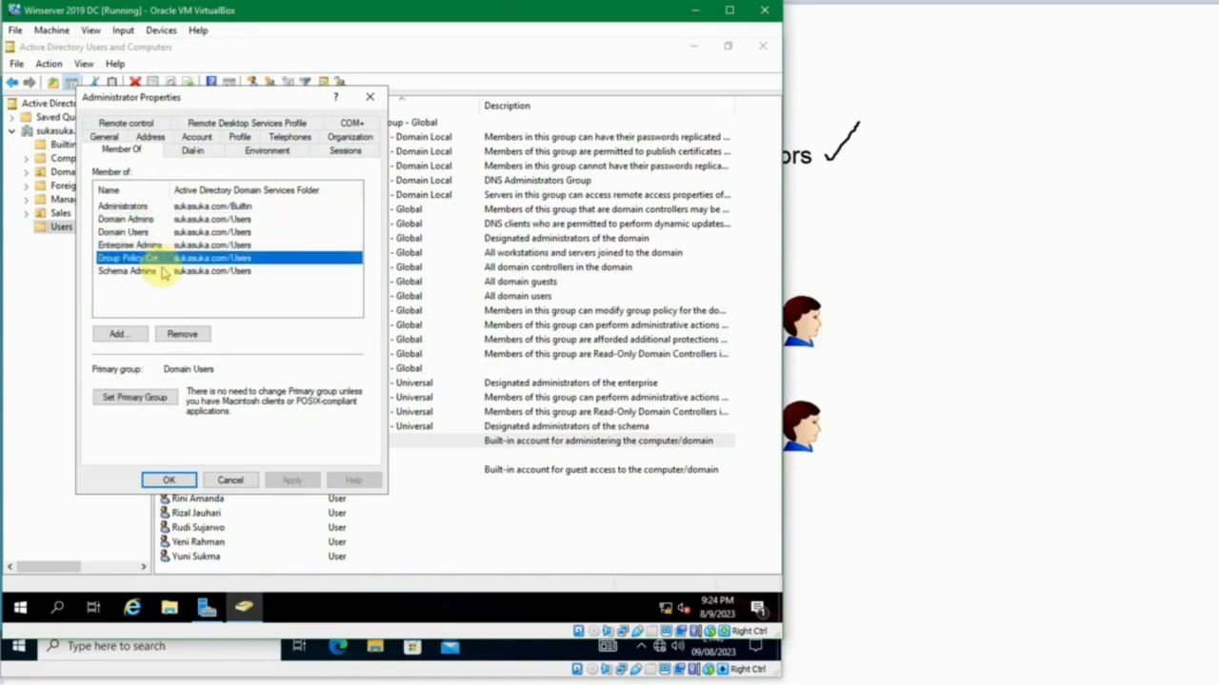
{"action": "left_click_drag", "start_coordinate": [168, 191], "coordinate": [216, 185]}
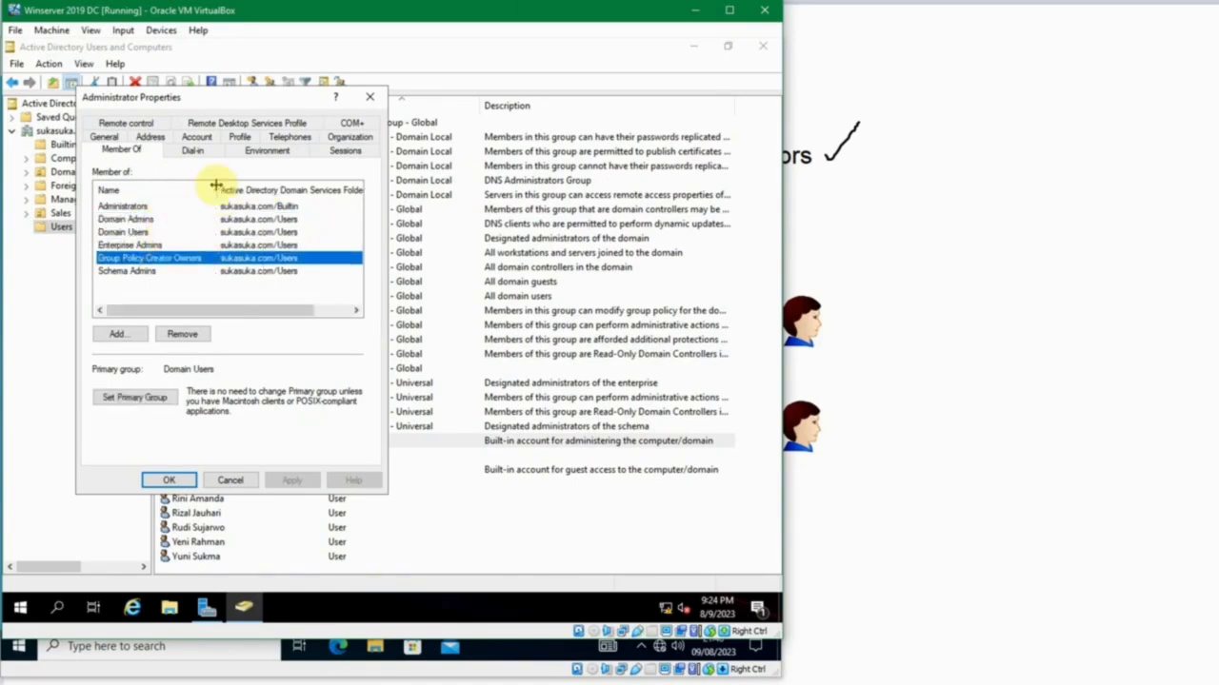
{"action": "left_click", "coordinate": [168, 274]}
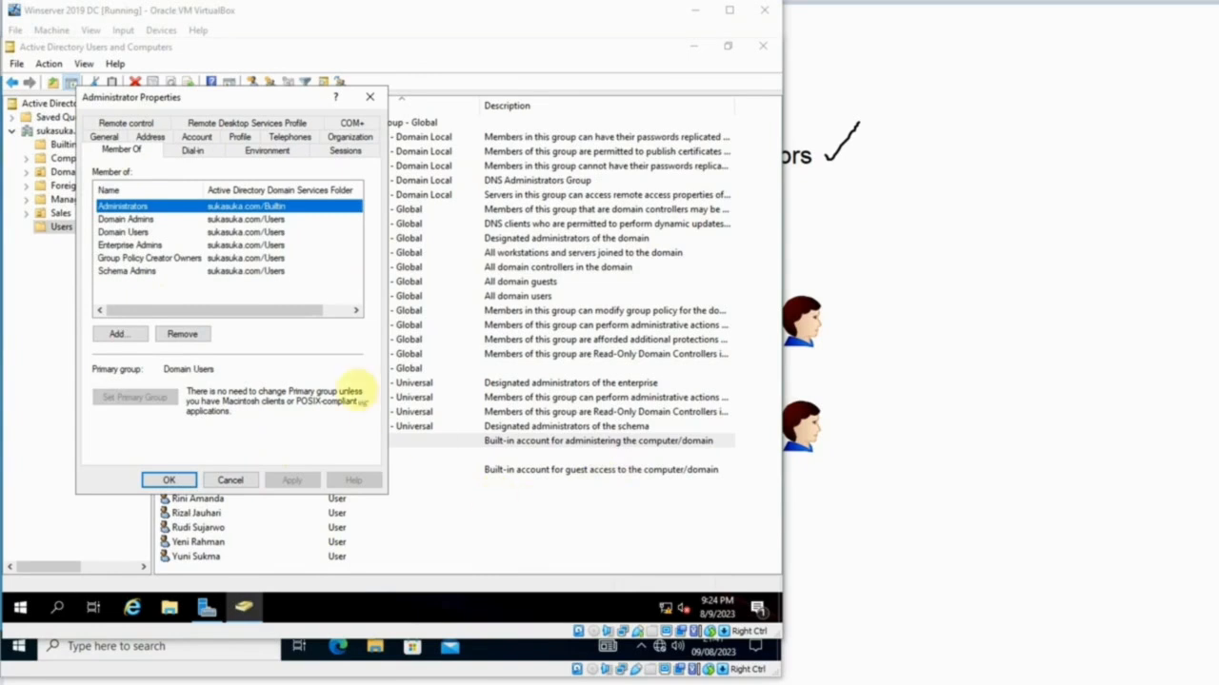
{"action": "left_click", "coordinate": [305, 337]}
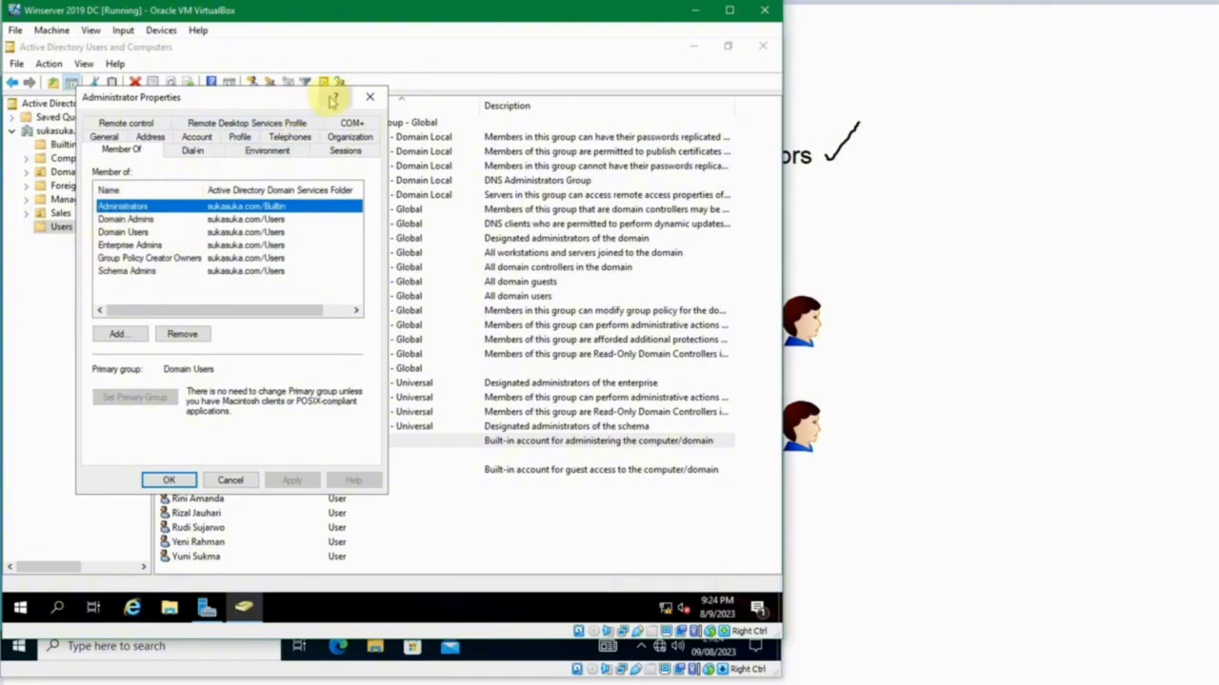
Open the properties of the Manager Legal user in the Sales organizational unit and move the dialog aside.
{"action": "left_click", "coordinate": [234, 45]}
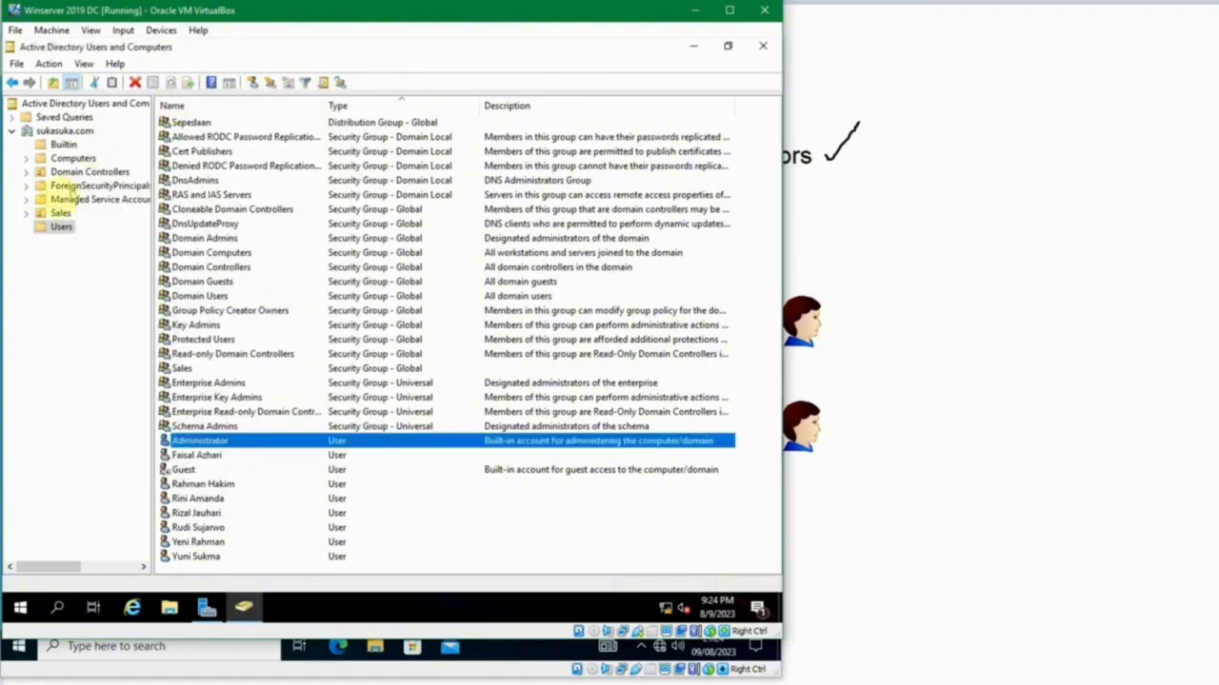
{"action": "left_click", "coordinate": [52, 212]}
{"action": "left_click", "coordinate": [206, 152]}
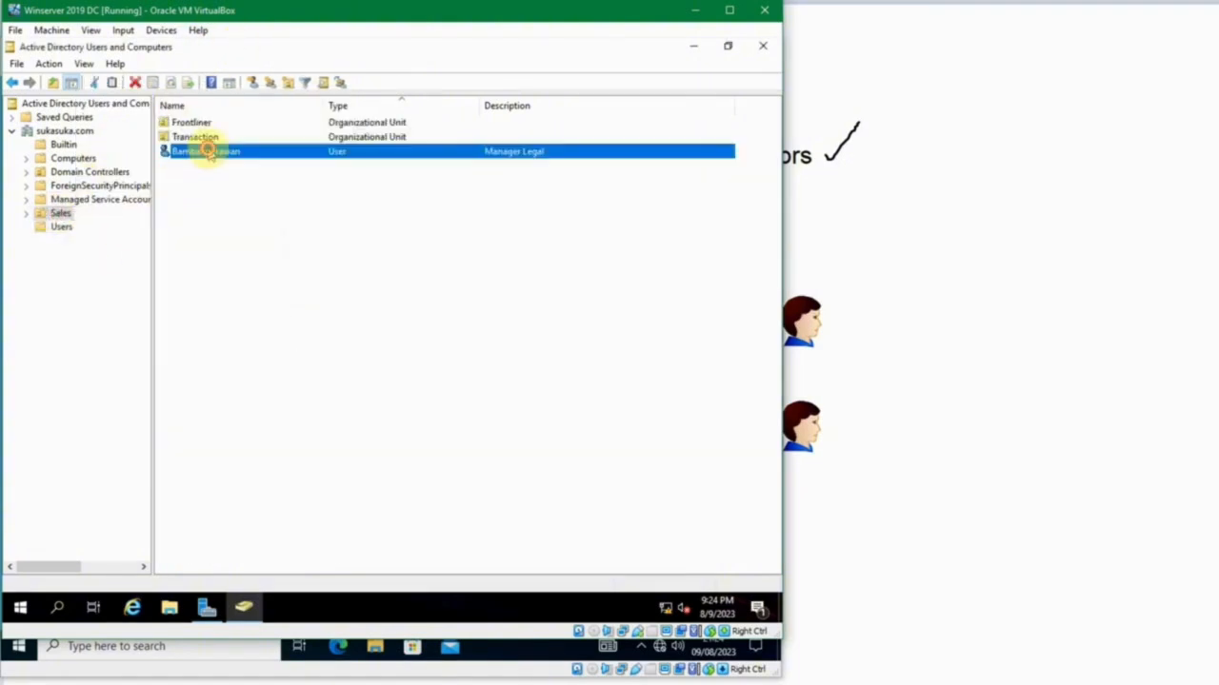
{"action": "double_click", "coordinate": [207, 153]}
{"action": "left_click_drag", "start_coordinate": [218, 123], "coordinate": [468, 125]}
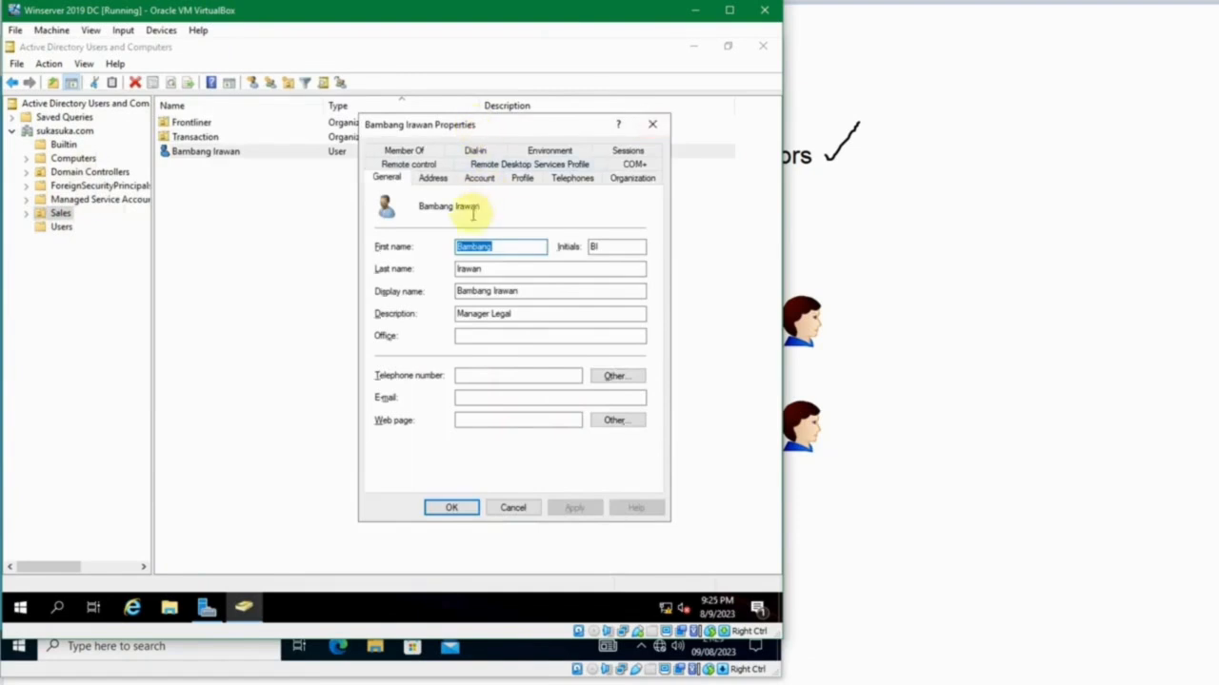
Arrange the Administrator and Manager Legal user's properties side by side and show the latter's group memberships.
{"action": "key", "text": "alt+Tab"}
{"action": "key", "text": "alt+Tab"}
{"action": "key", "text": "alt+Tab"}
{"action": "key", "text": "alt+Tab"}
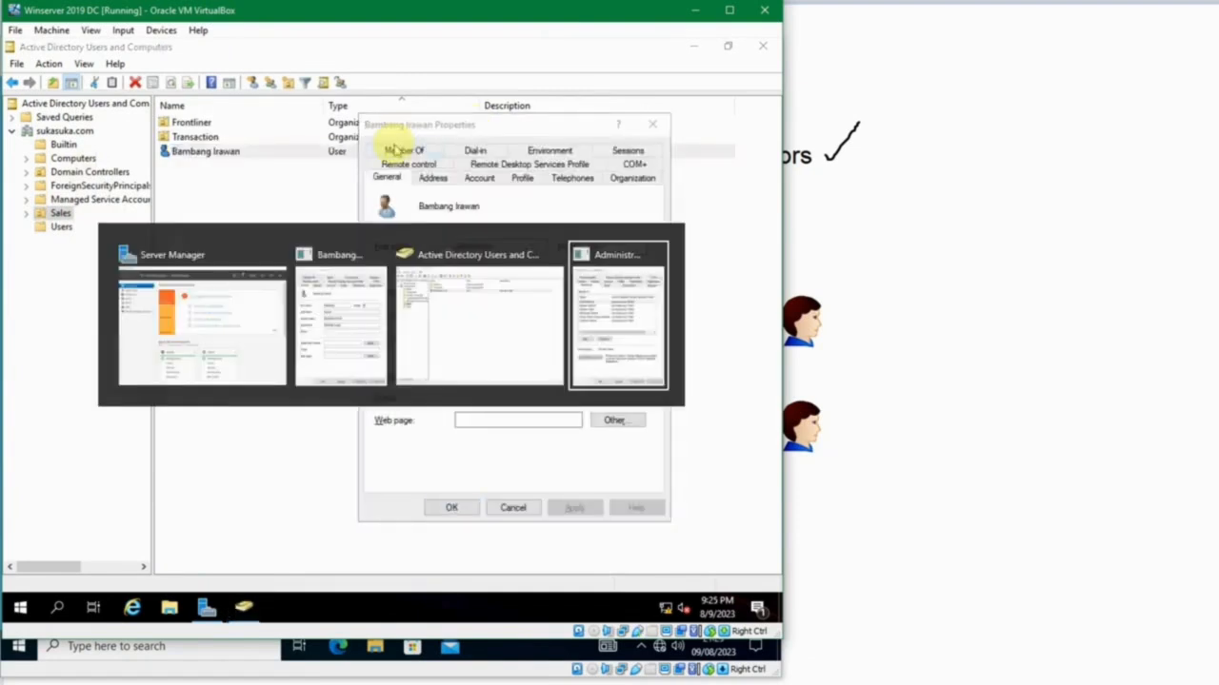
{"action": "left_click", "coordinate": [443, 109]}
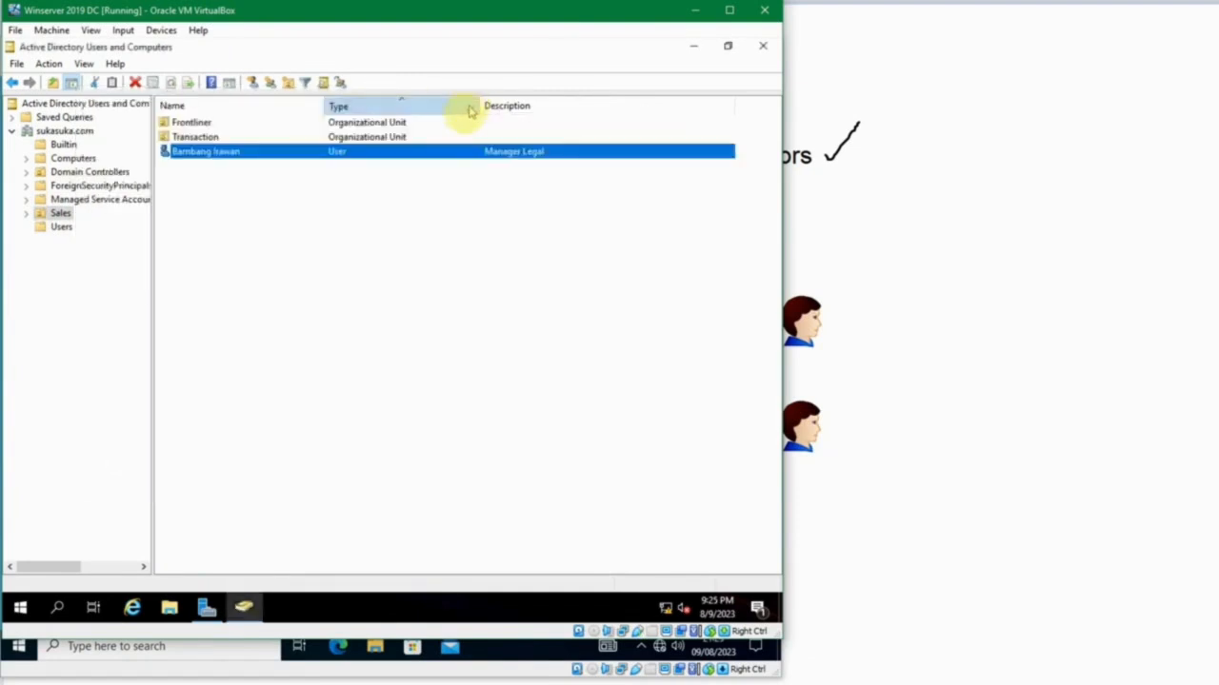
{"action": "key", "text": "alt+Tab"}
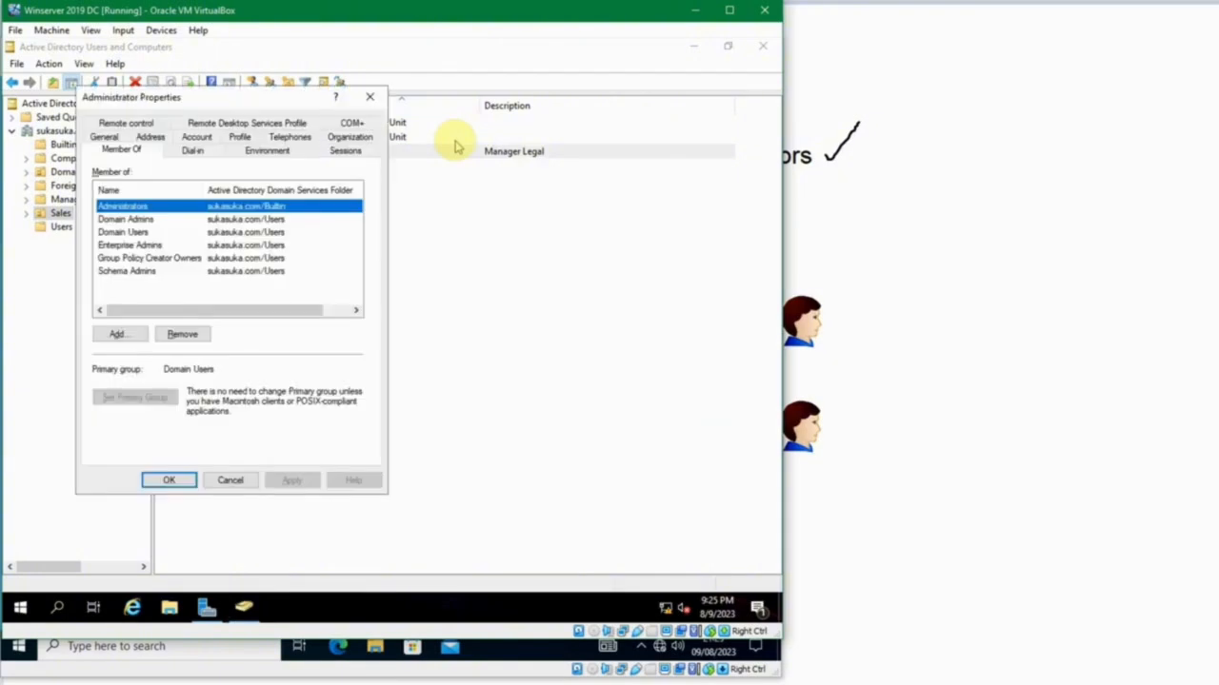
{"action": "key", "text": "alt+Tab"}
{"action": "left_click_drag", "start_coordinate": [461, 126], "coordinate": [502, 107]}
{"action": "left_click", "coordinate": [455, 128]}
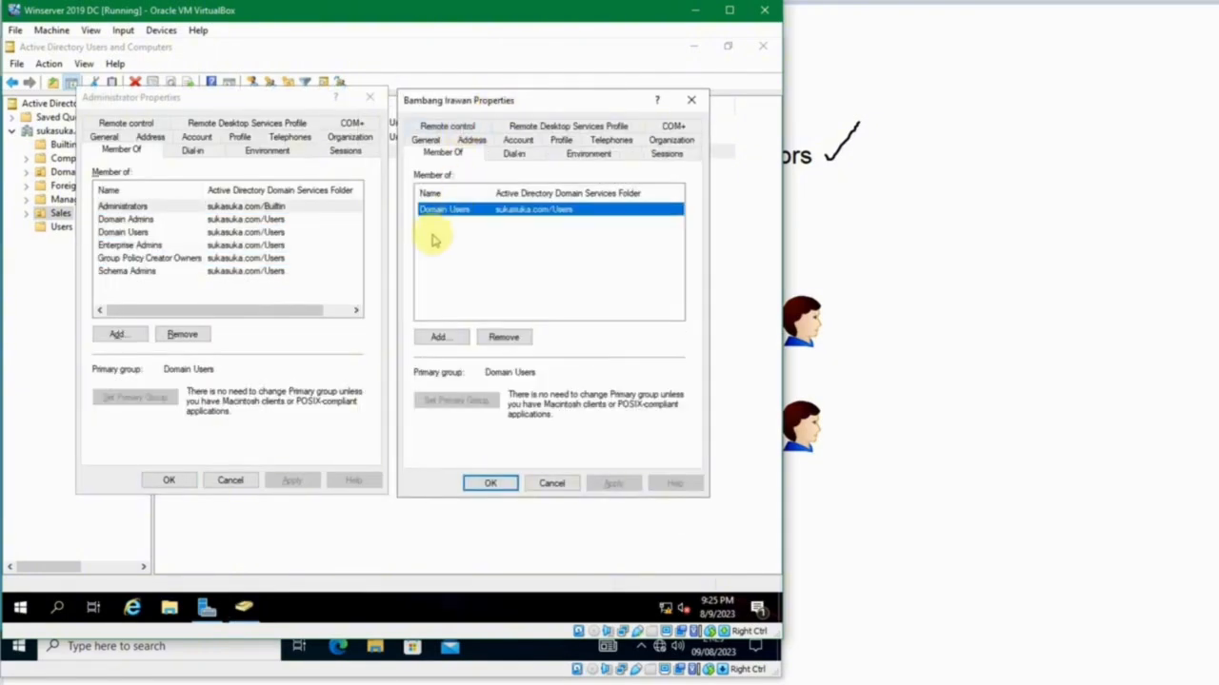
Start adding group memberships for the Manager Legal user and resolve the names Administrators and Schema Admins.
{"action": "left_click", "coordinate": [436, 338]}
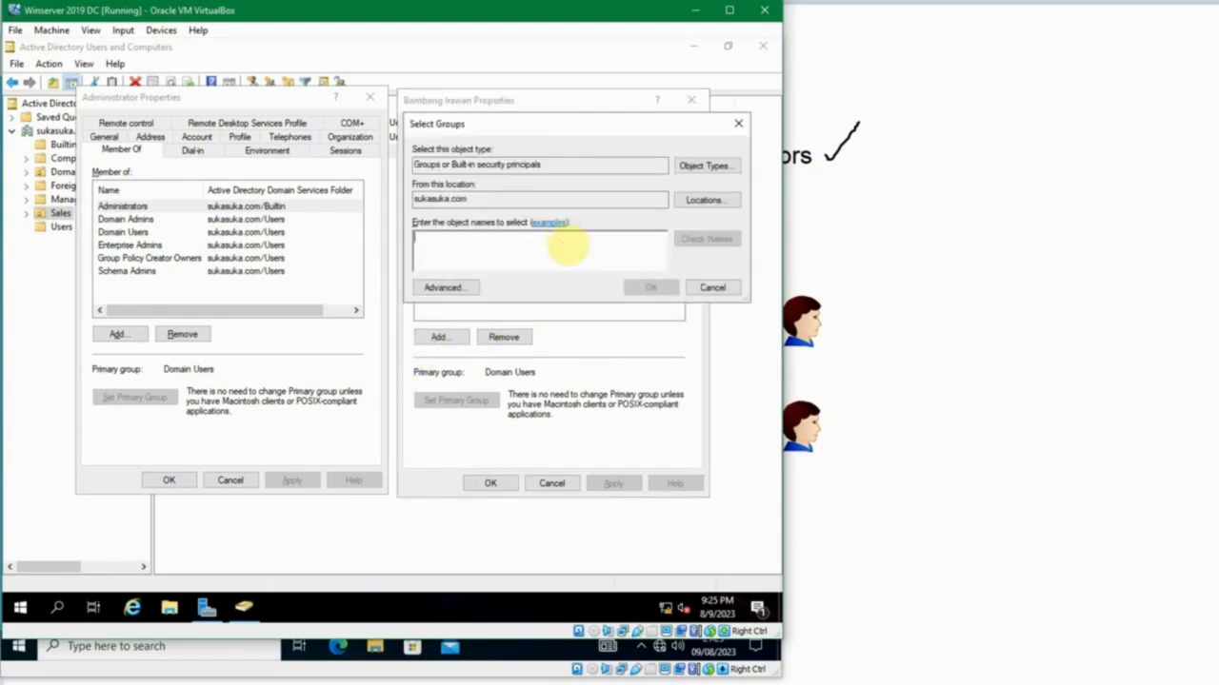
{"action": "type", "text": "administrat"}
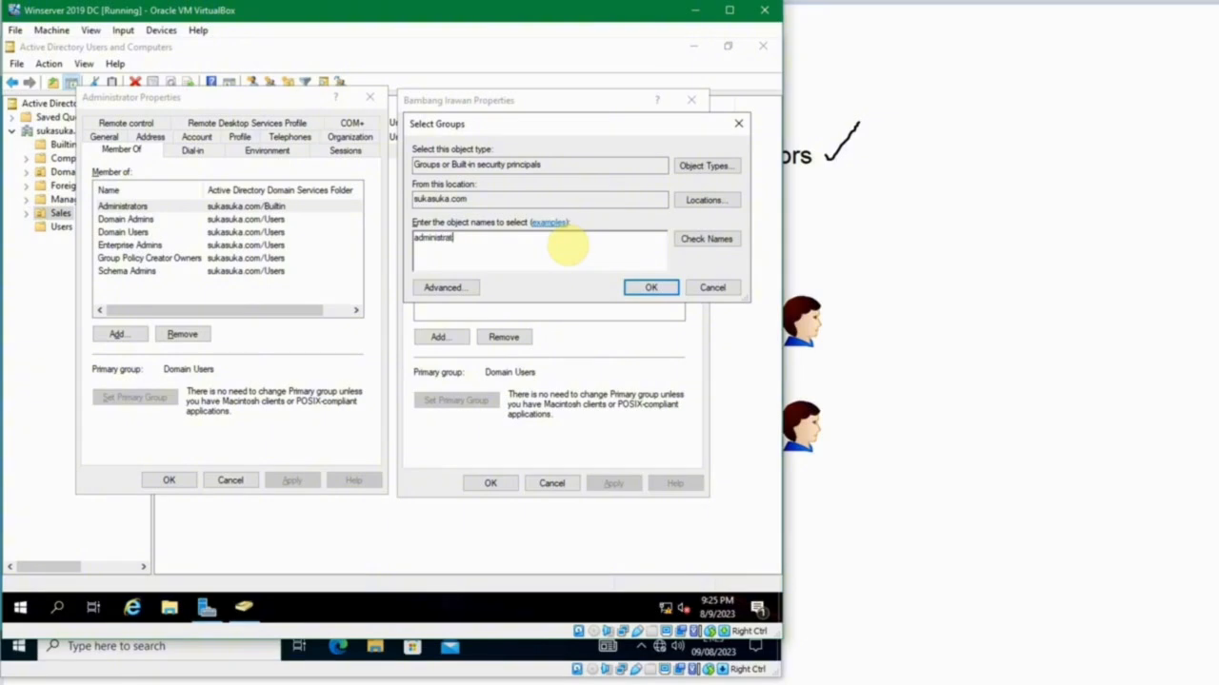
{"action": "left_click", "coordinate": [706, 239]}
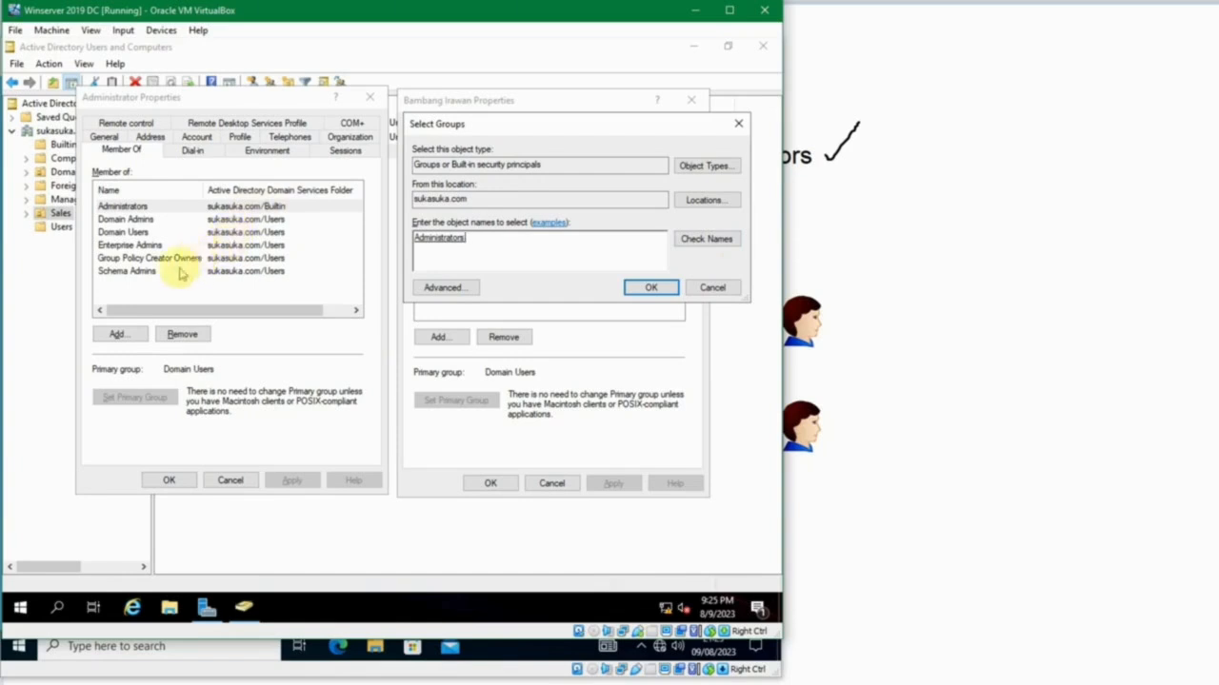
{"action": "type", "text": ";sch"}
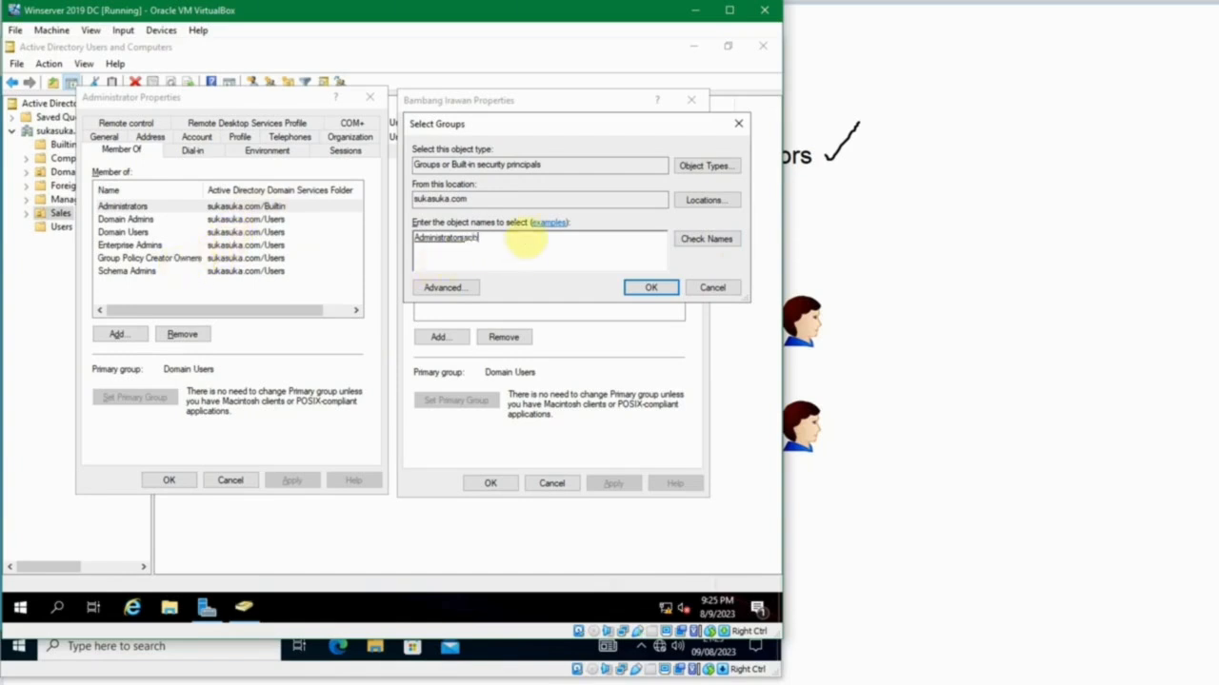
{"action": "type", "text": "ema admins"}
{"action": "key", "text": "ctrl+k"}
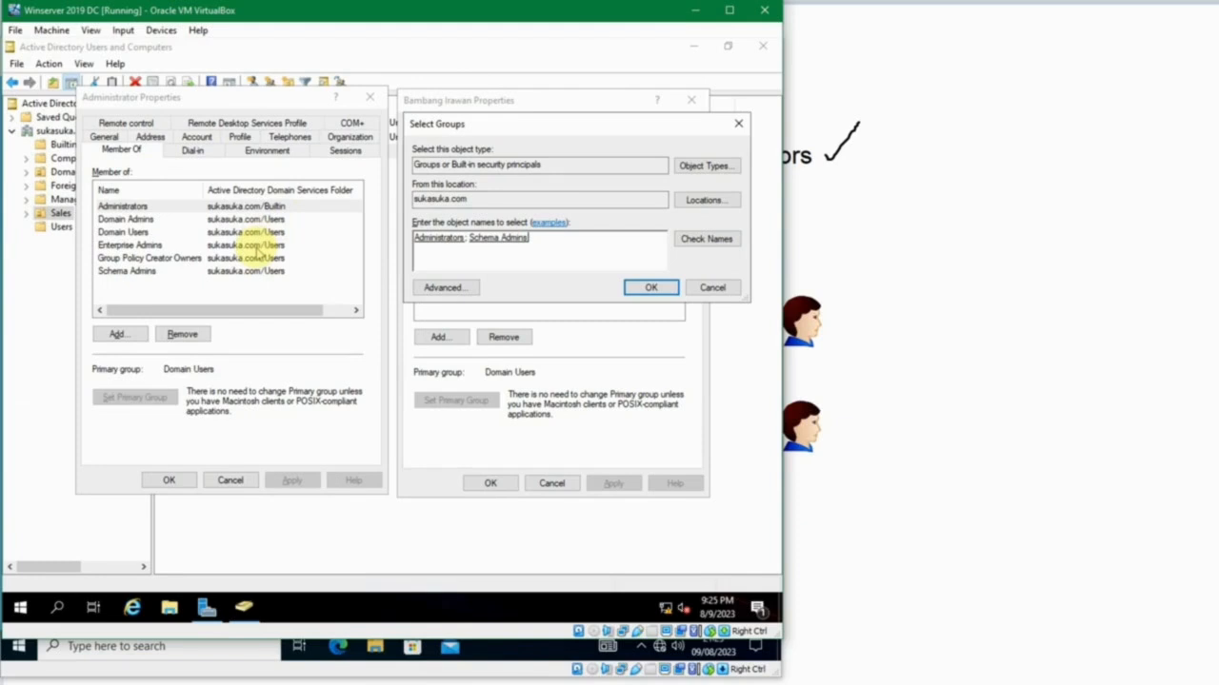
Look up "enter" in the group selection and include Enterprise Admins from the matching names.
{"action": "type", "text": "enter"}
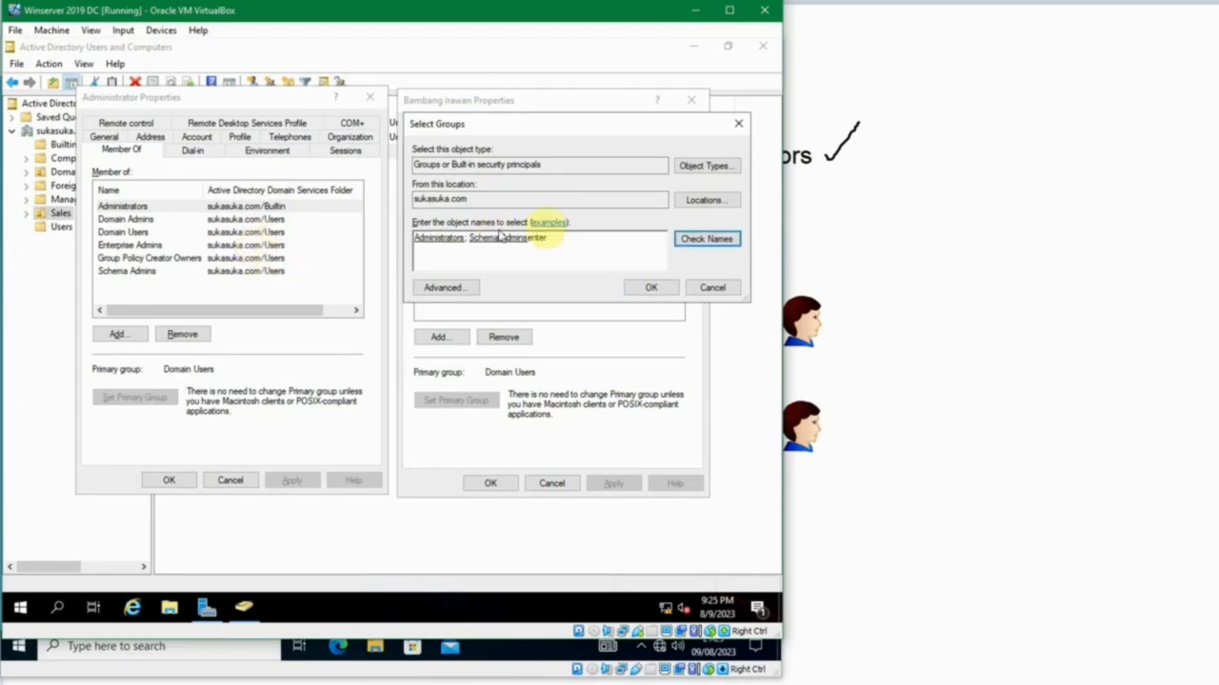
{"action": "left_click", "coordinate": [709, 236]}
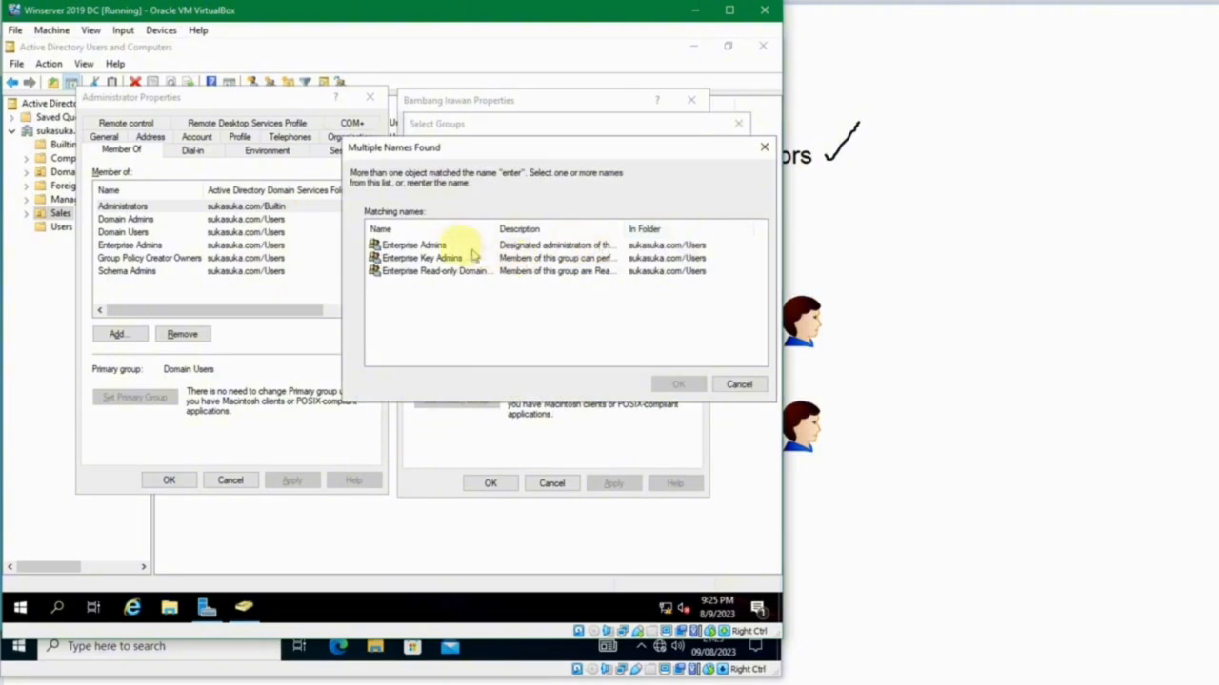
{"action": "left_click", "coordinate": [455, 247]}
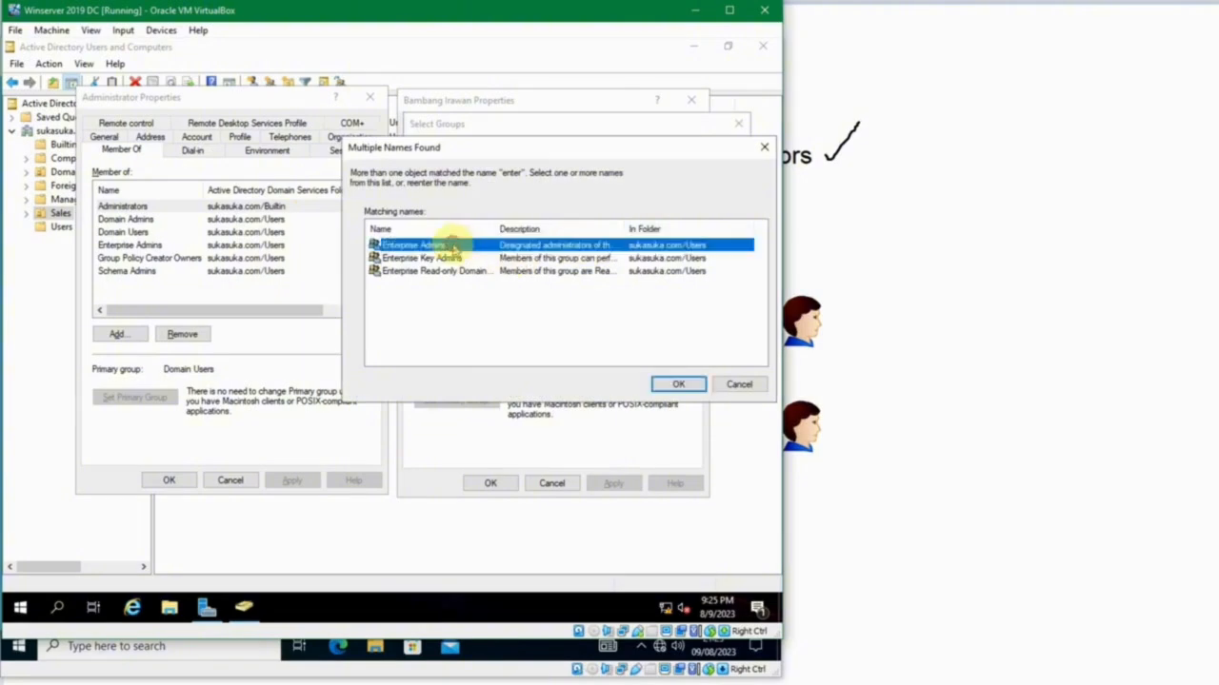
{"action": "left_click", "coordinate": [678, 384]}
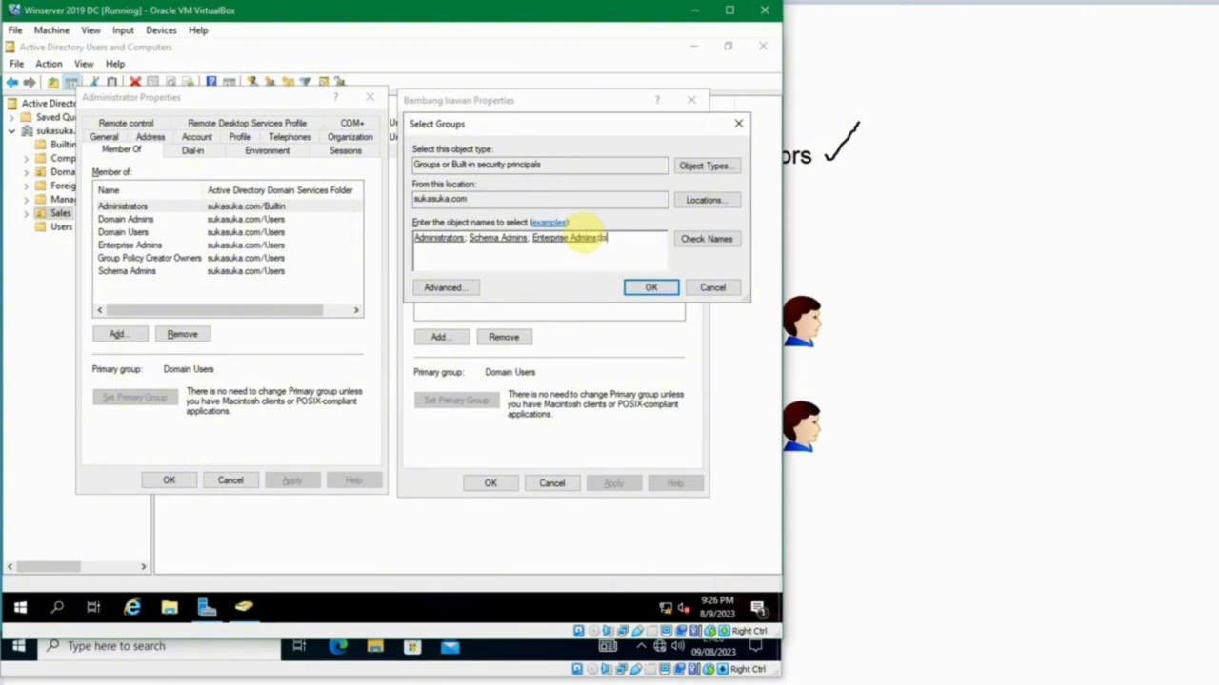
Include Domain Admins and Group Policy Creator Owners, save all the Manager Legal user's new memberships and close both properties dialogs.
{"action": "key", "text": "alt+k"}
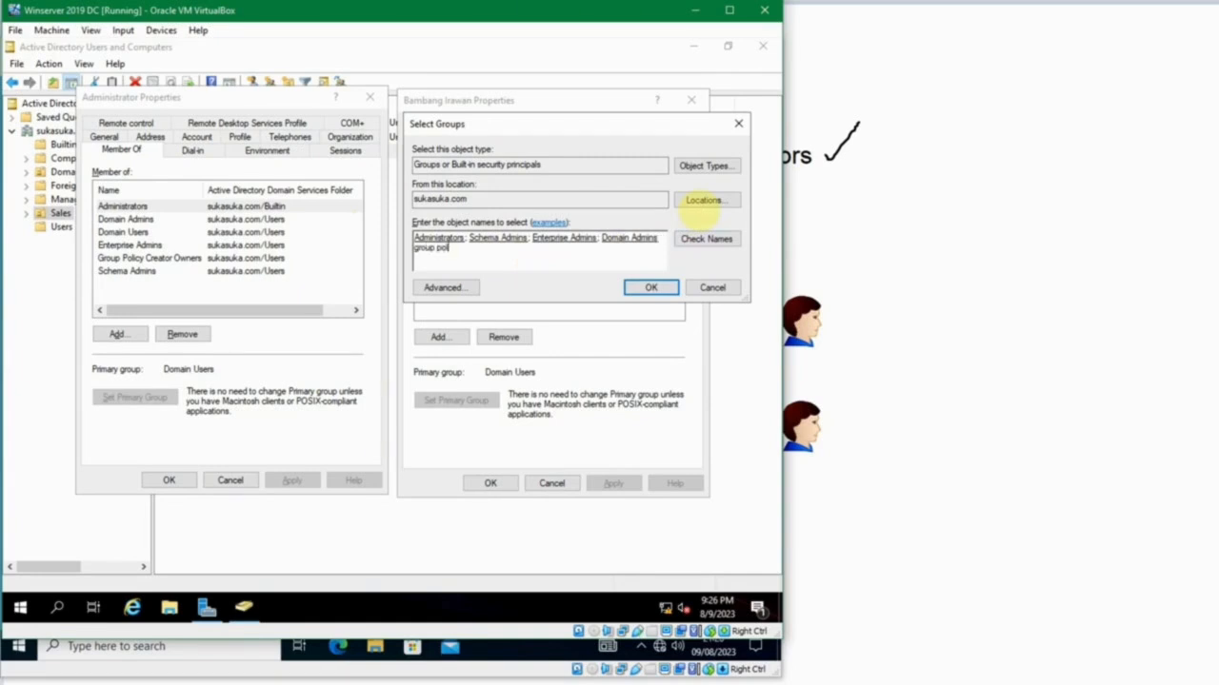
{"action": "left_click", "coordinate": [704, 239]}
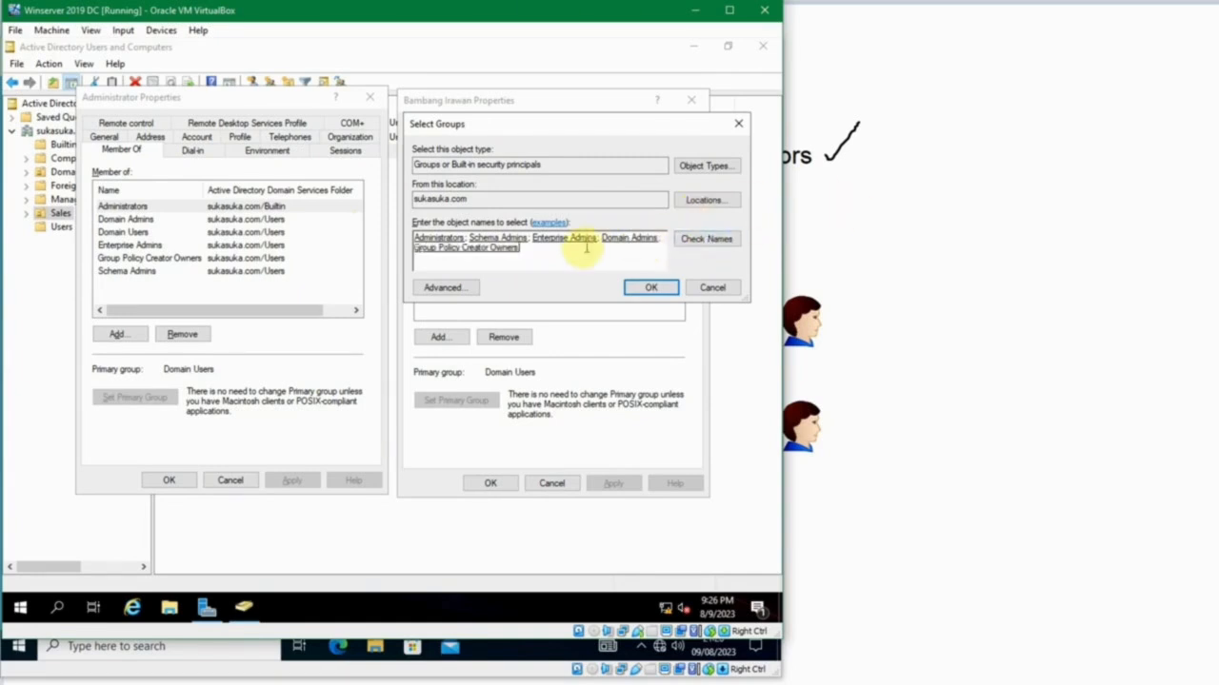
{"action": "left_click", "coordinate": [652, 292]}
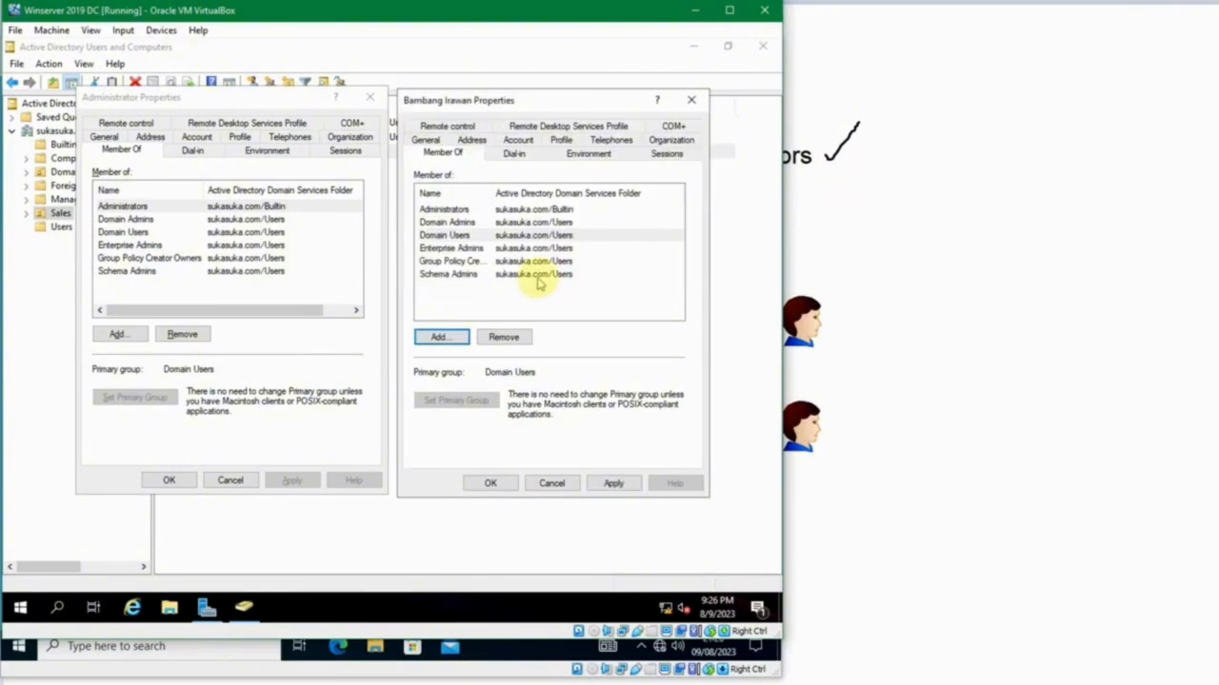
{"action": "left_click", "coordinate": [490, 482]}
{"action": "left_click", "coordinate": [170, 480]}
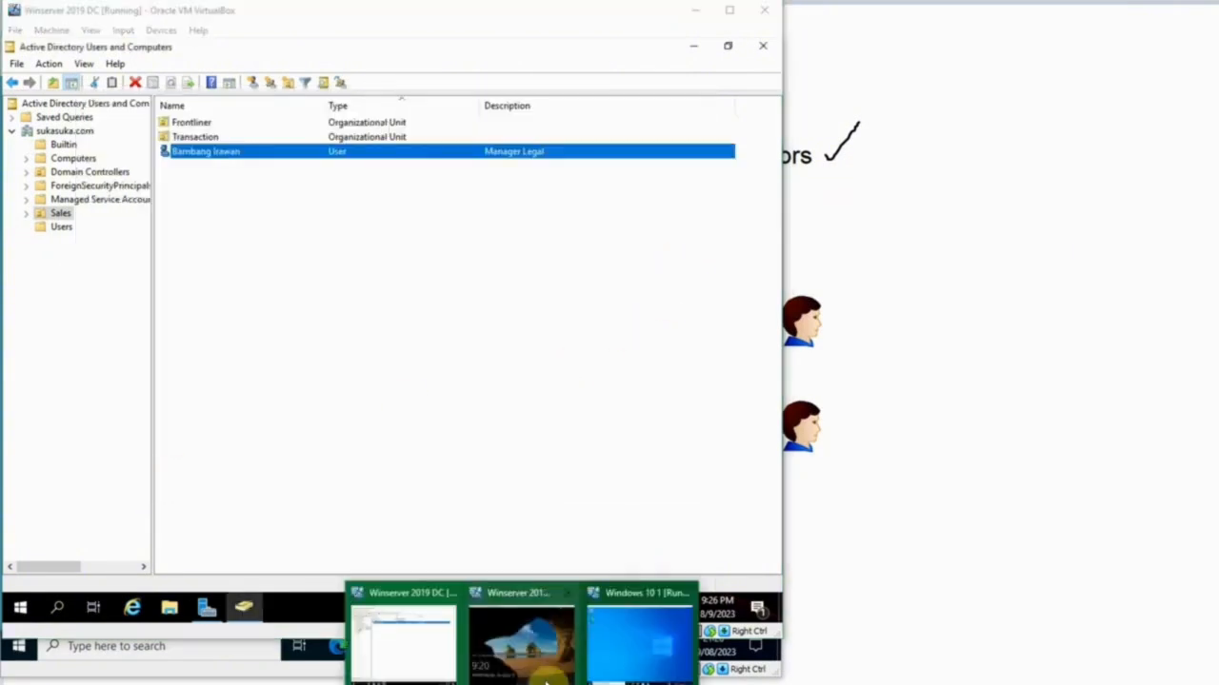
Switch to the Windows 10 1 machine, test access by opening View advanced system settings, then decline the elevation prompt.
{"action": "left_click", "coordinate": [632, 638]}
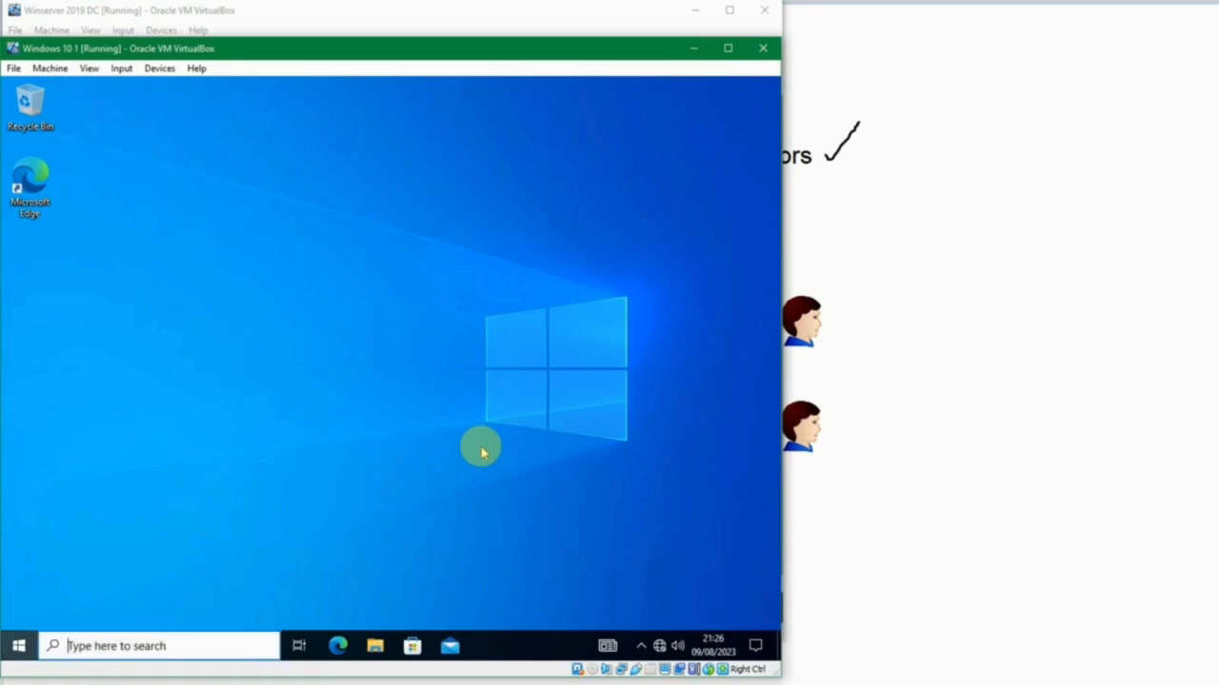
{"action": "key", "text": "super"}
{"action": "type", "text": "view"}
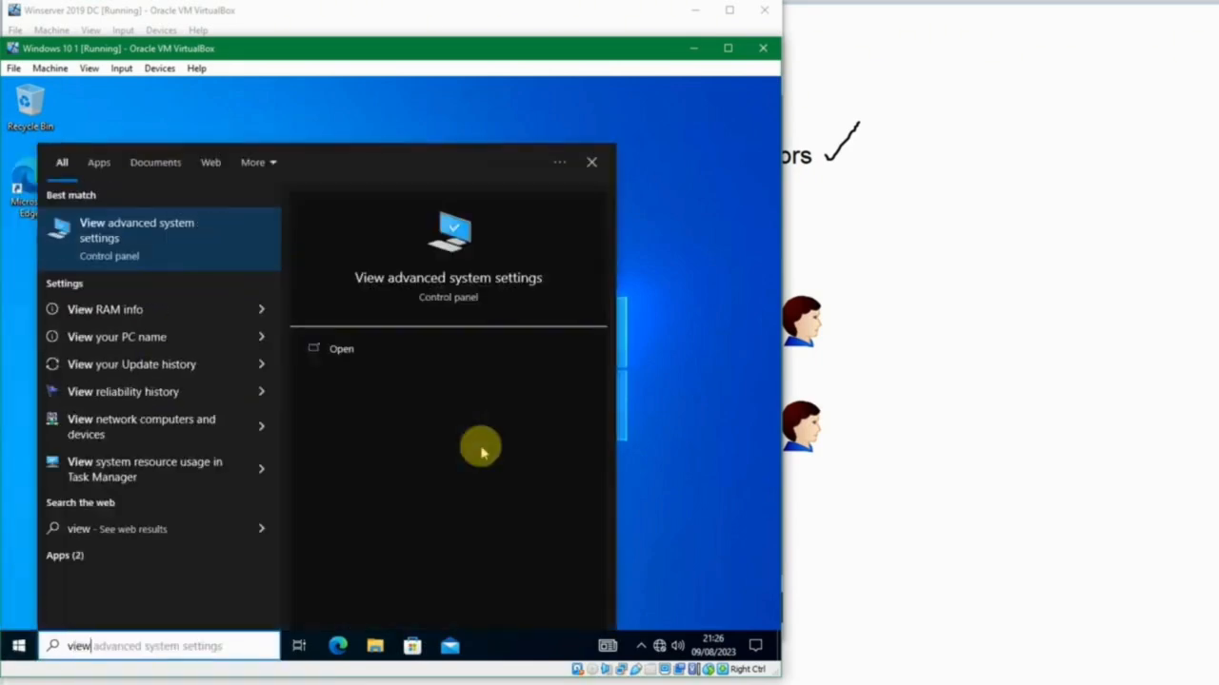
{"action": "key", "text": "Return"}
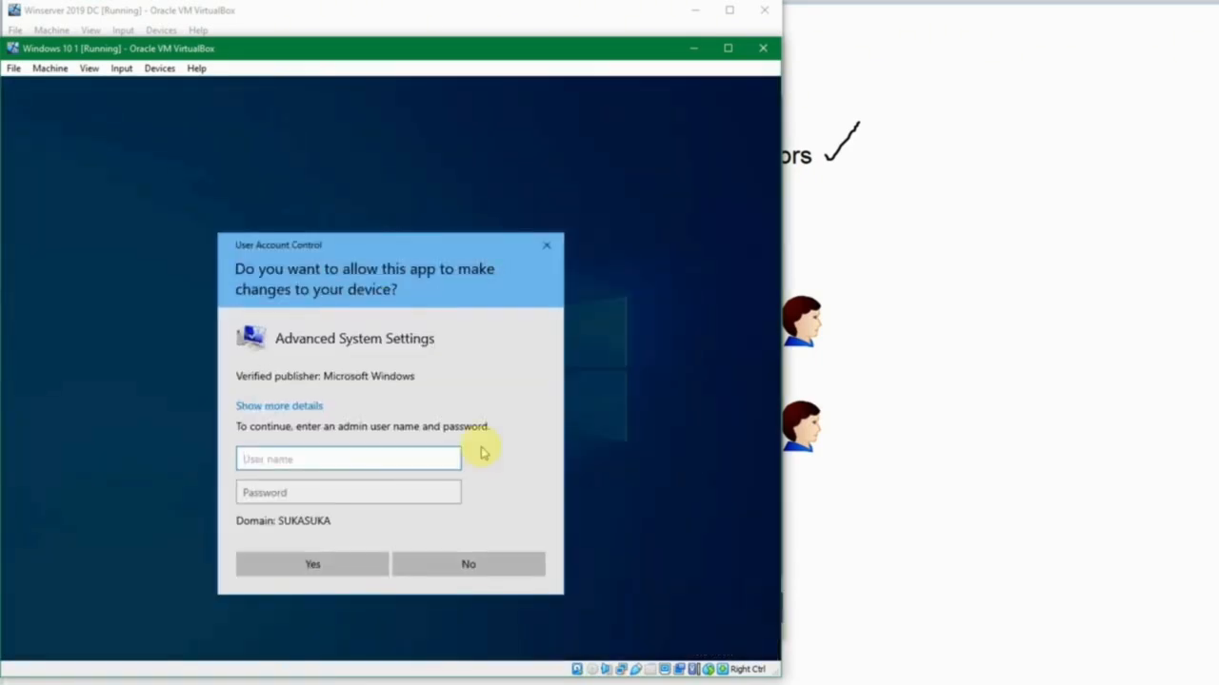
{"action": "left_click", "coordinate": [470, 564]}
Sign out of the Windows 10 machine and sign back in as the Manager Legal user with the account password.
{"action": "right_click", "coordinate": [18, 645]}
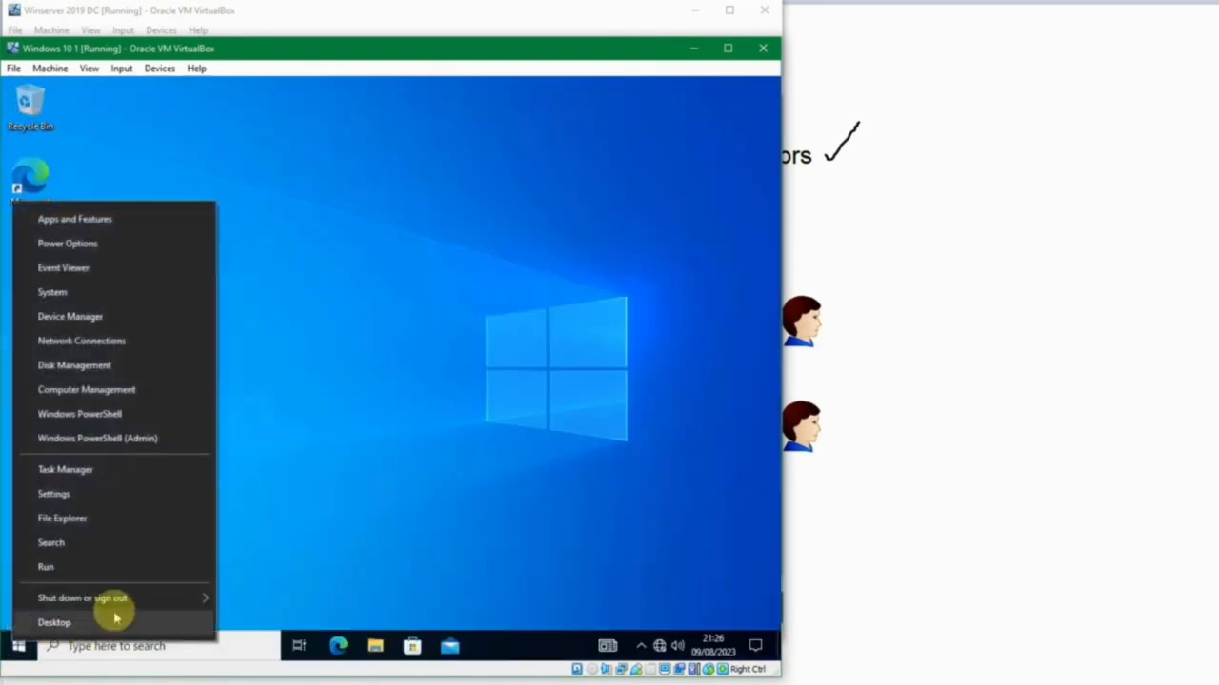
{"action": "mouse_move", "coordinate": [142, 598]}
{"action": "left_click", "coordinate": [255, 545]}
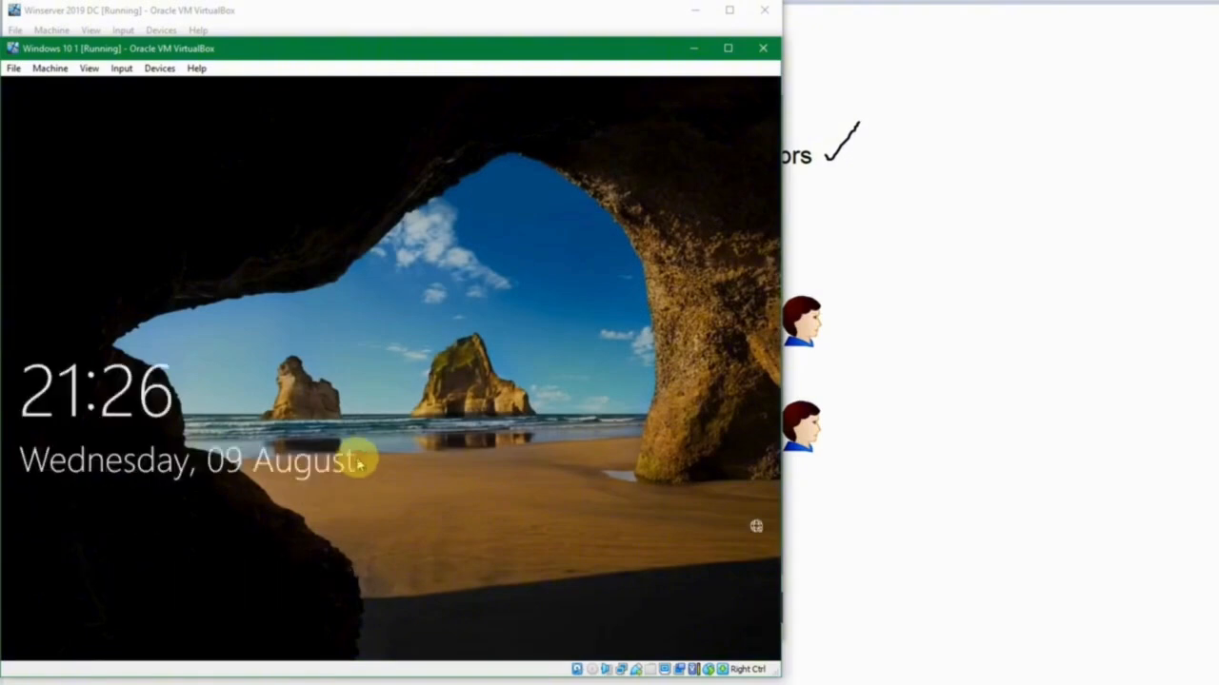
{"action": "left_click", "coordinate": [356, 459]}
{"action": "type", "text": "••"}
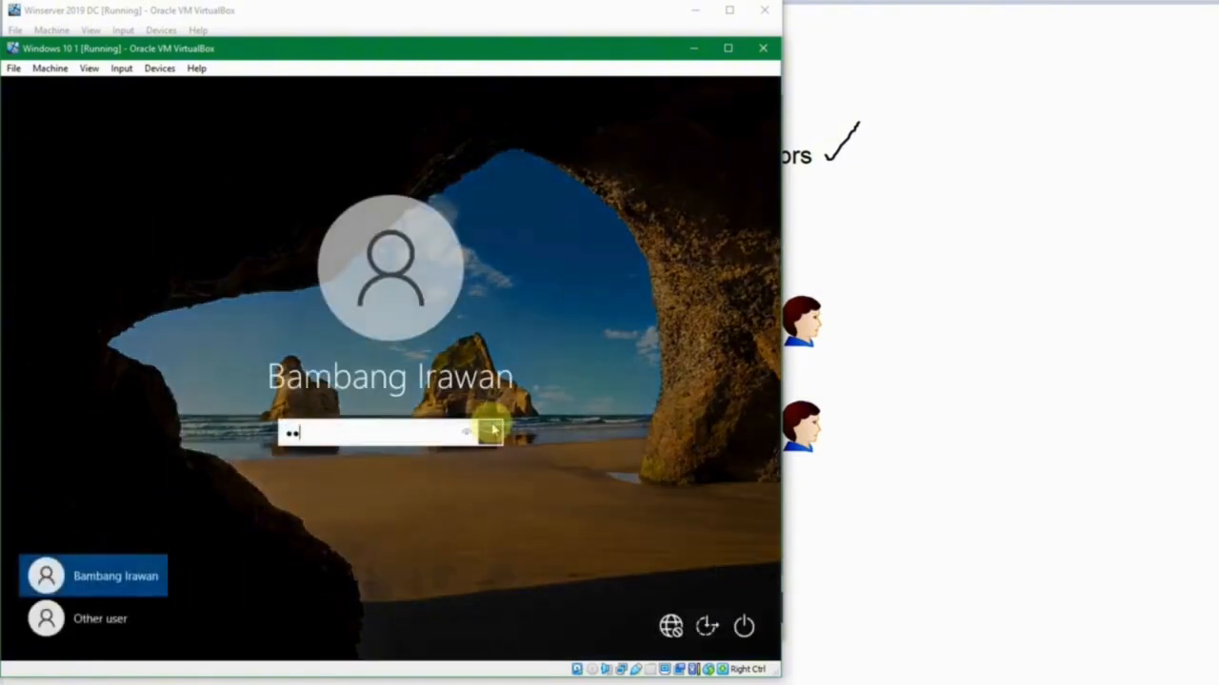
{"action": "key", "text": "BackSpace"}
{"action": "key", "text": "BackSpace"}
{"action": "type", "text": "•••••••••••"}
{"action": "left_click", "coordinate": [492, 431]}
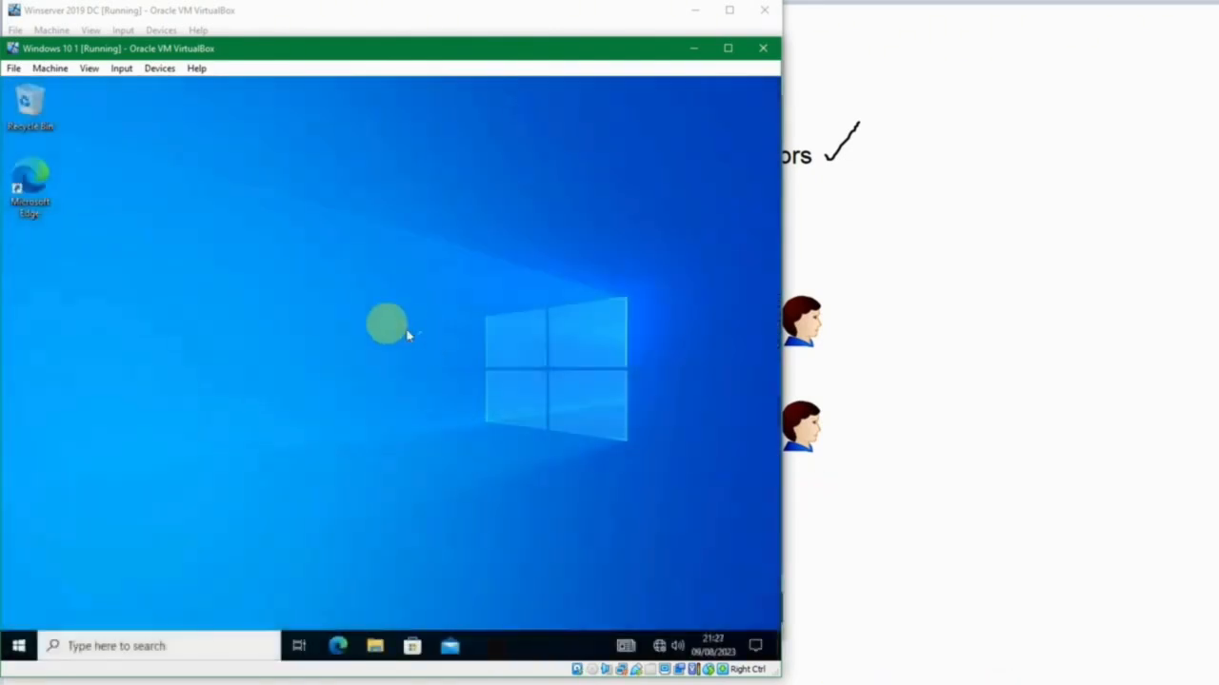
{"action": "left_click", "coordinate": [387, 326]}
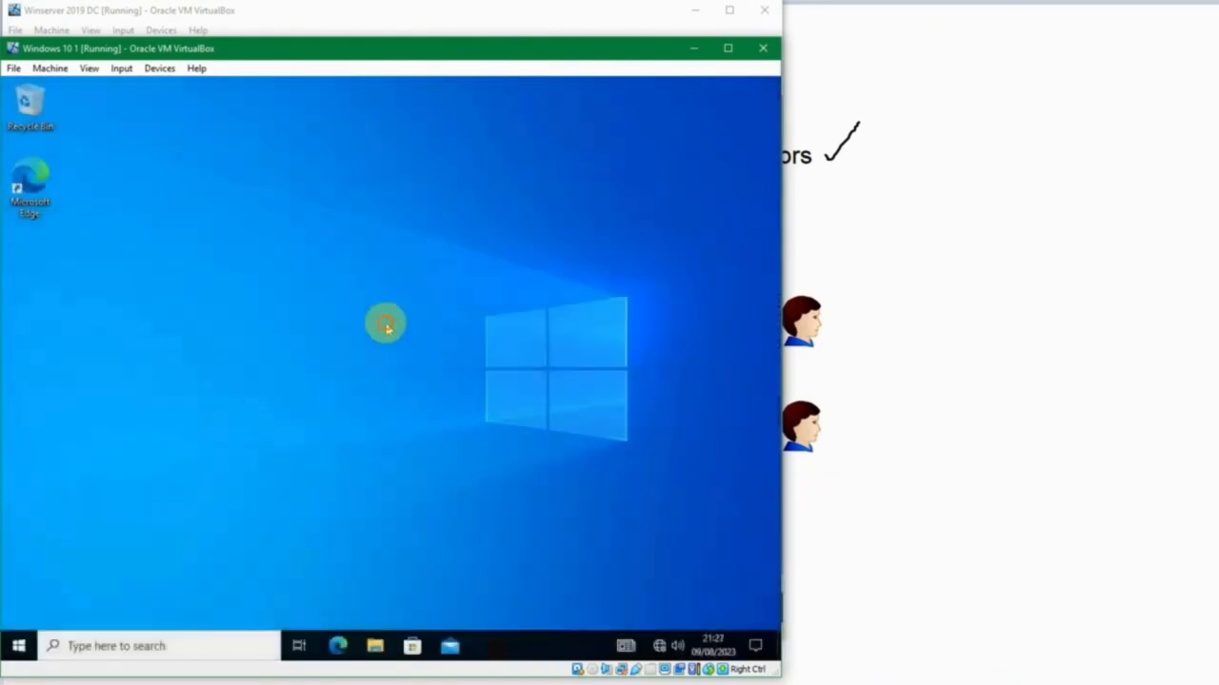
Open View advanced system settings and approve the elevation with the Manager Legal user's user name and password.
{"action": "key", "text": "super"}
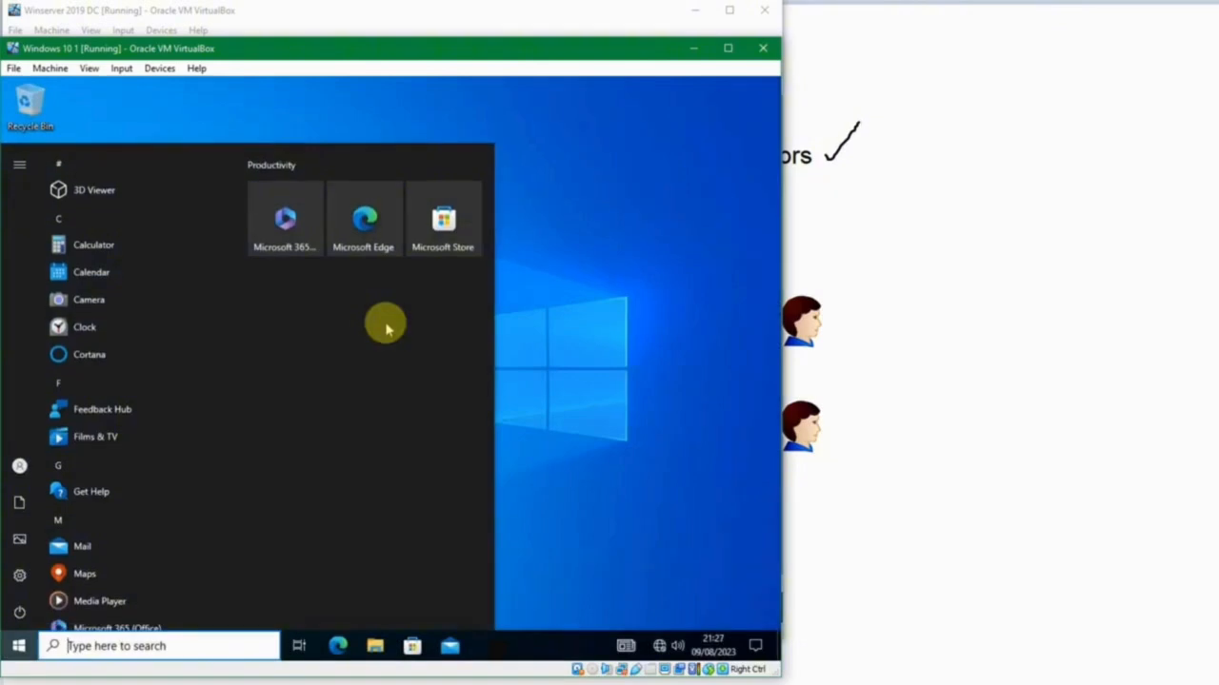
{"action": "type", "text": "view ad"}
{"action": "key", "text": "Return"}
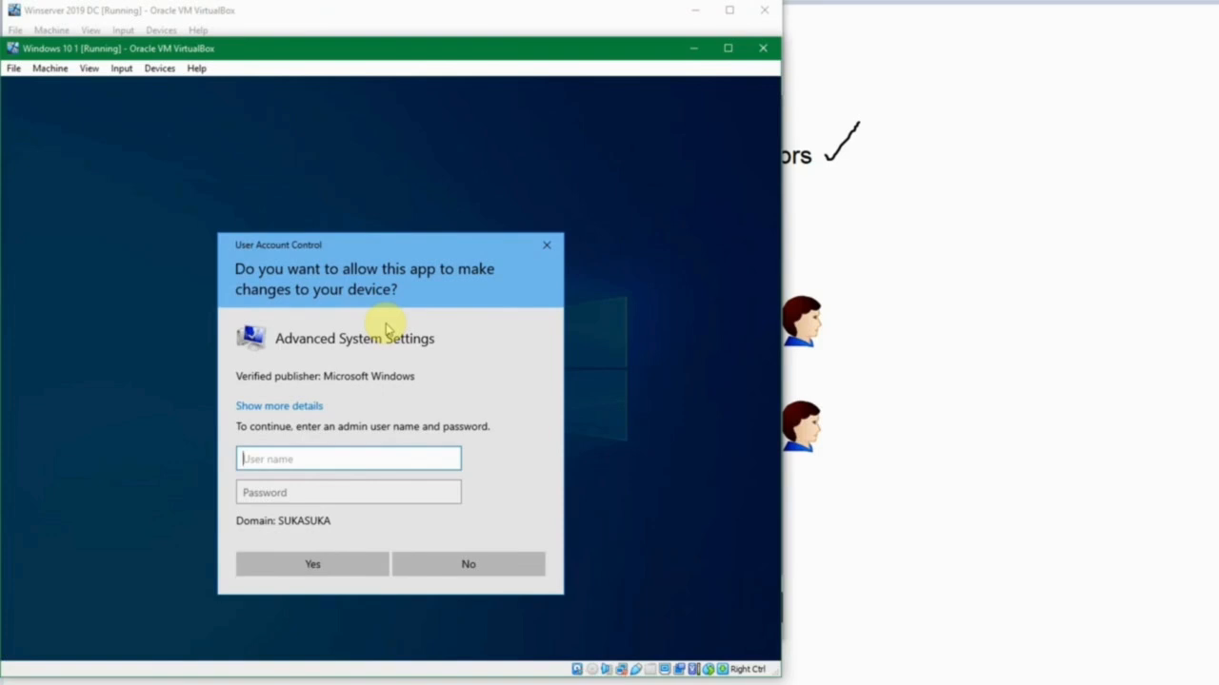
{"action": "key", "text": "Tab"}
{"action": "type", "text": "•••••••••••"}
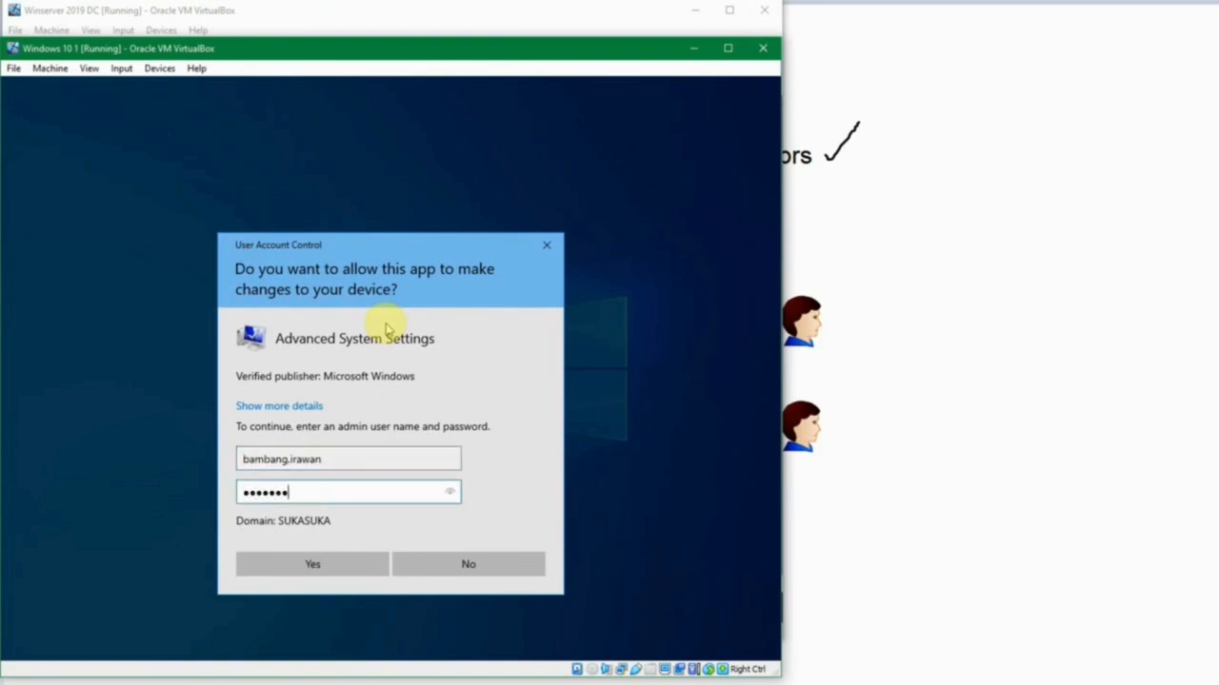
{"action": "key", "text": "Return"}
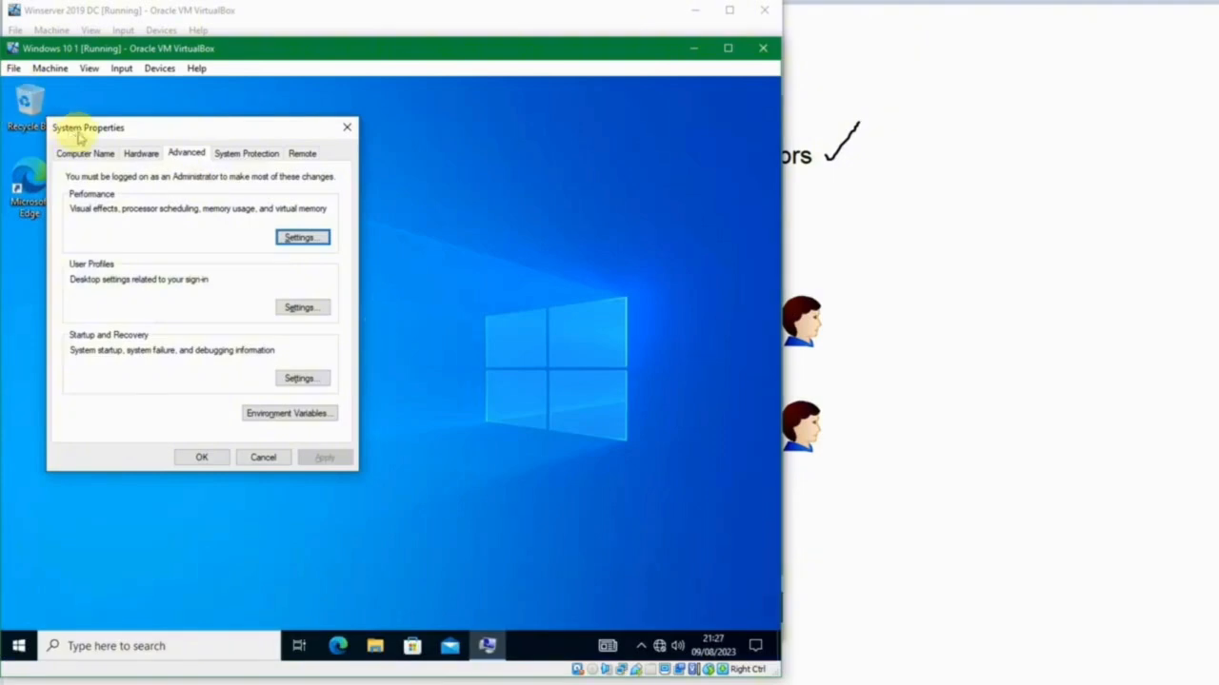
Check the Hardware, Computer Name and Remote settings in System Properties, including access to the computer name change, and close the dialog.
{"action": "left_click_drag", "start_coordinate": [82, 133], "coordinate": [142, 138]}
{"action": "left_click", "coordinate": [138, 157]}
{"action": "left_click", "coordinate": [186, 159]}
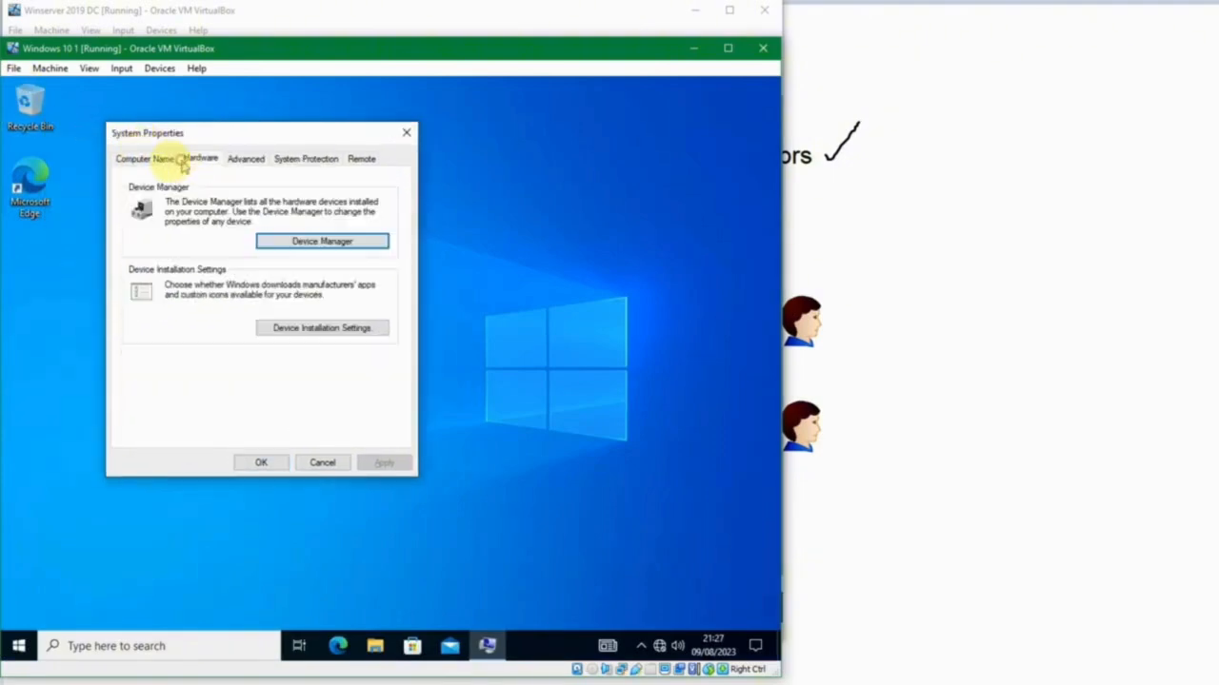
{"action": "left_click", "coordinate": [172, 160]}
{"action": "left_click", "coordinate": [352, 346]}
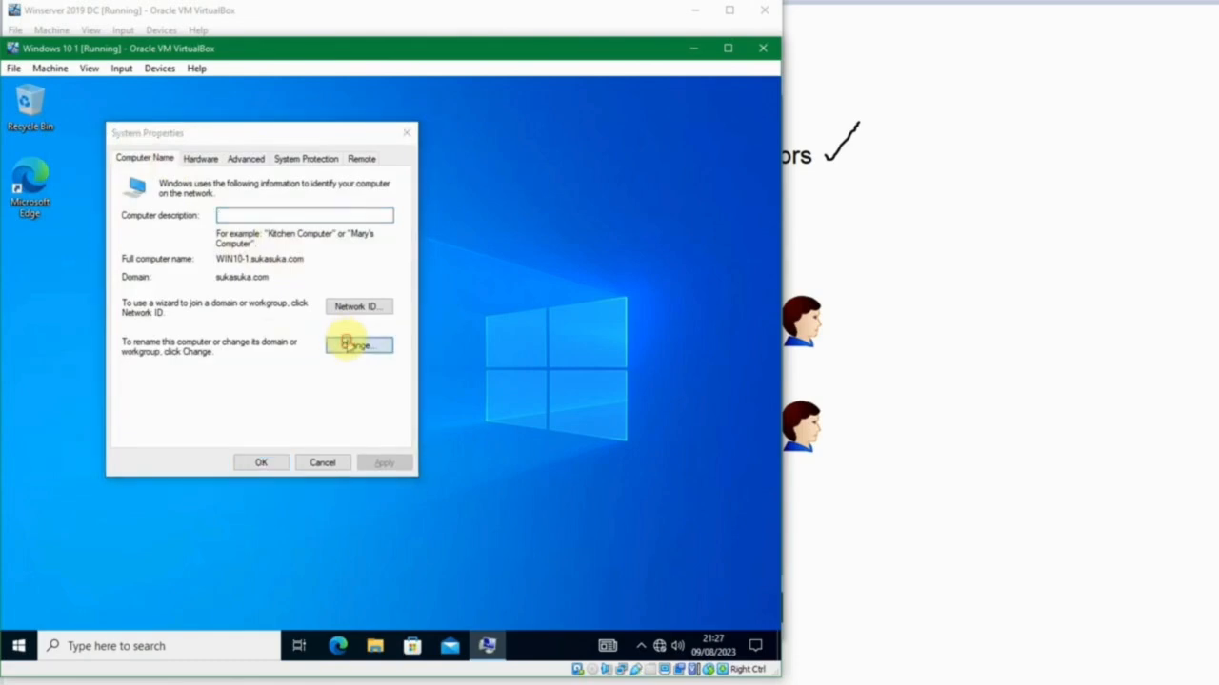
{"action": "left_click", "coordinate": [319, 423]}
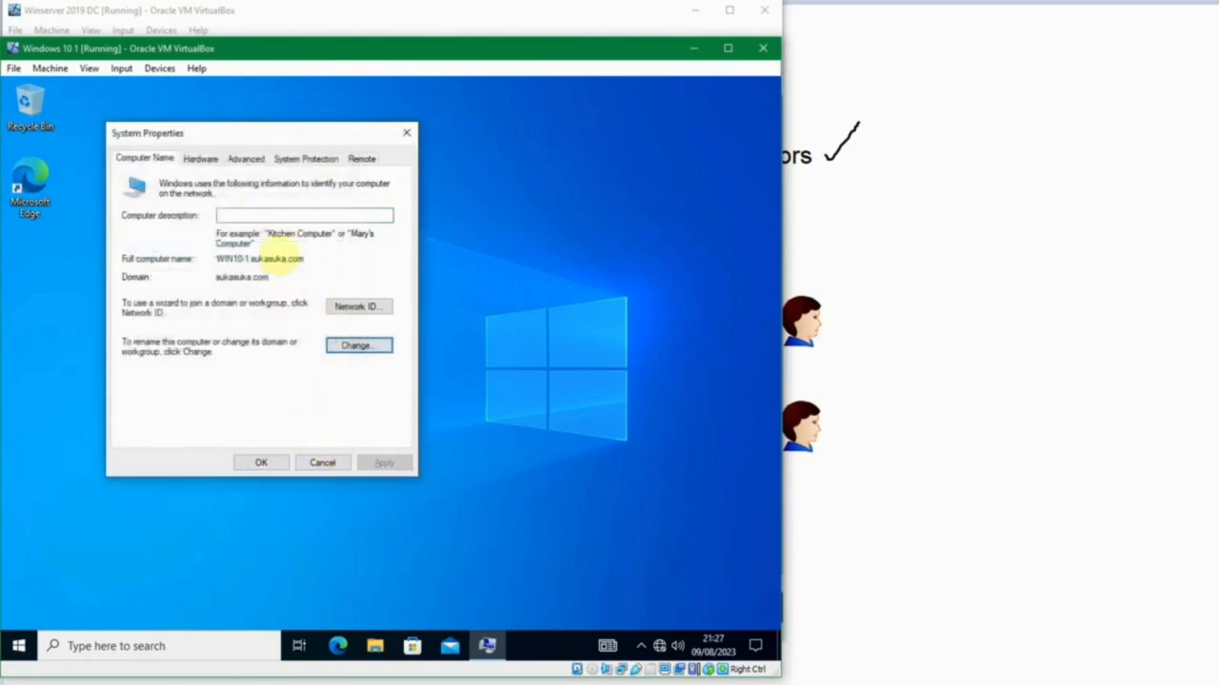
{"action": "left_click", "coordinate": [357, 158]}
{"action": "key", "text": "Escape"}
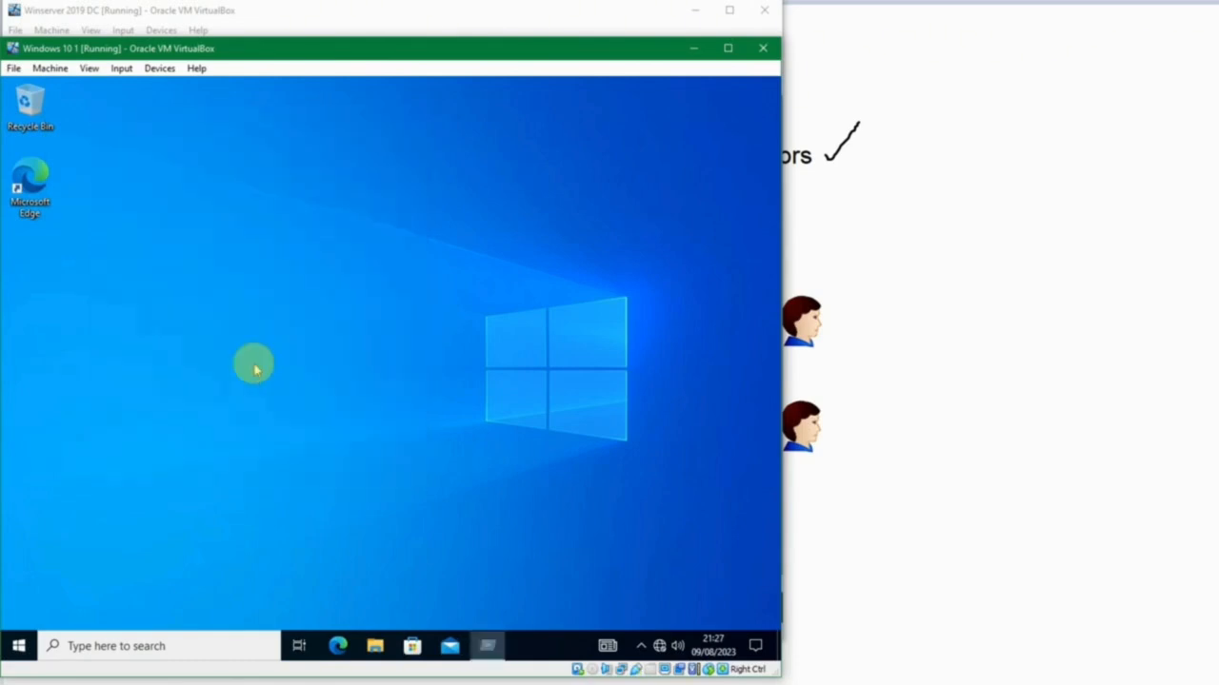
Open Turn Windows features on or off from Programs and Features, approving the elevation with the Manager Legal user's user name and password.
{"action": "key", "text": "super+r"}
{"action": "key", "text": "Return"}
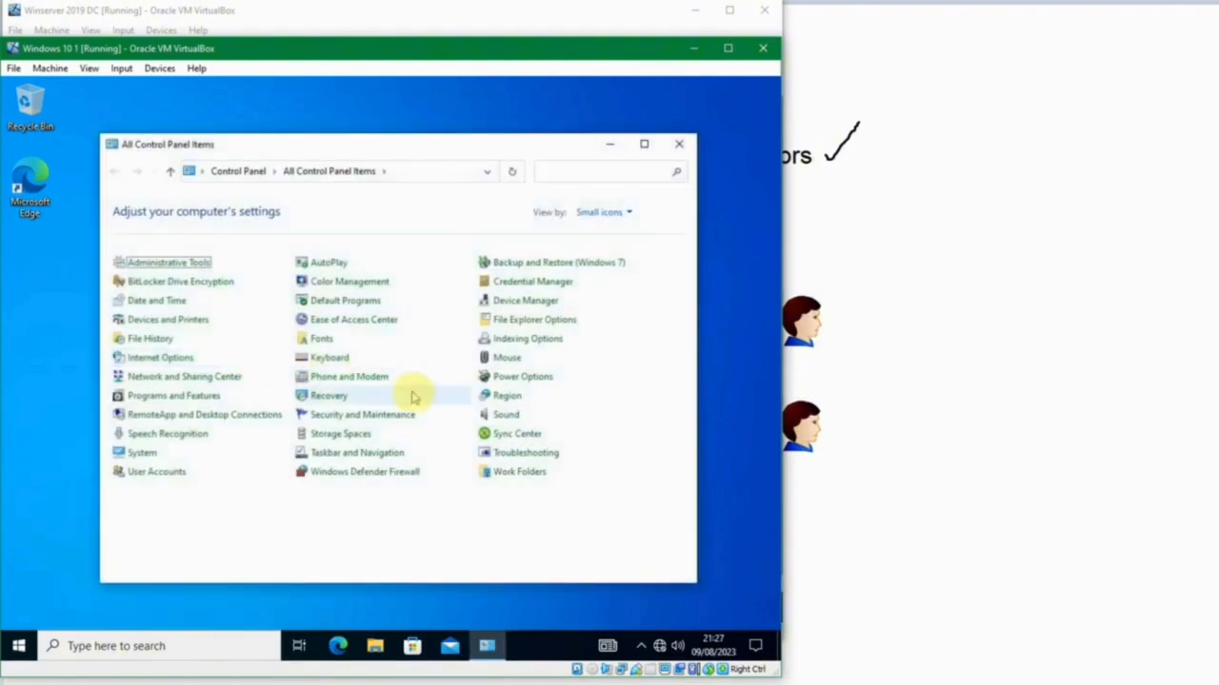
{"action": "left_click", "coordinate": [200, 396]}
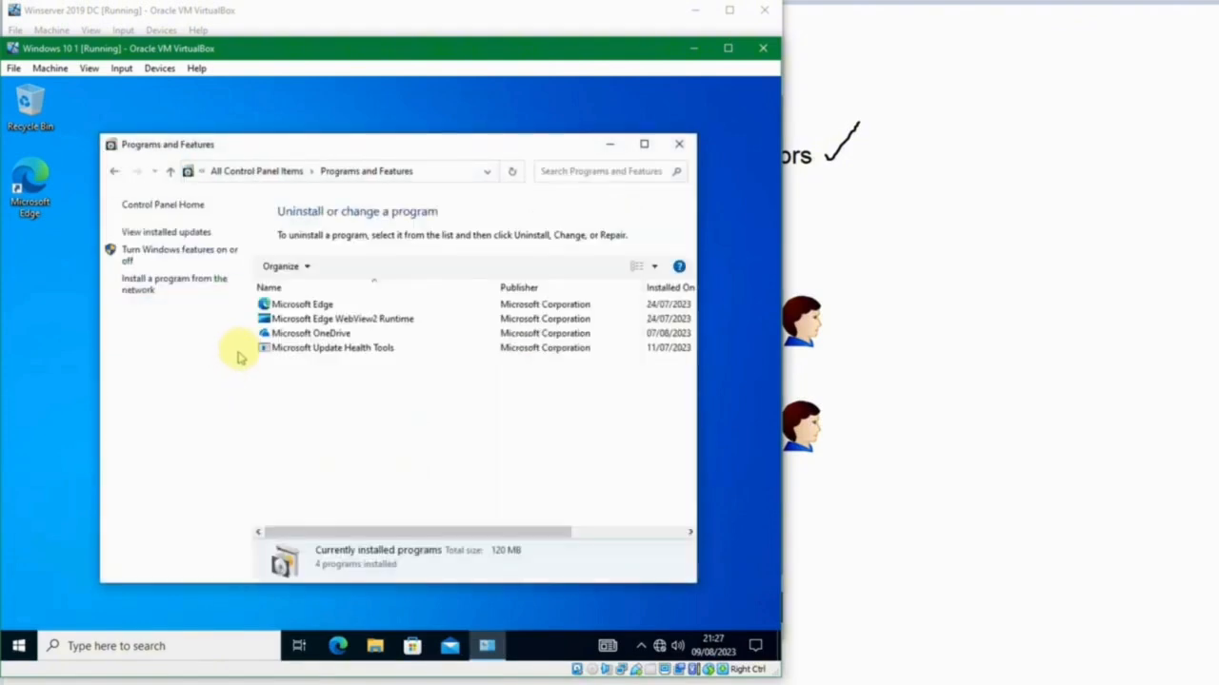
{"action": "left_click", "coordinate": [201, 261]}
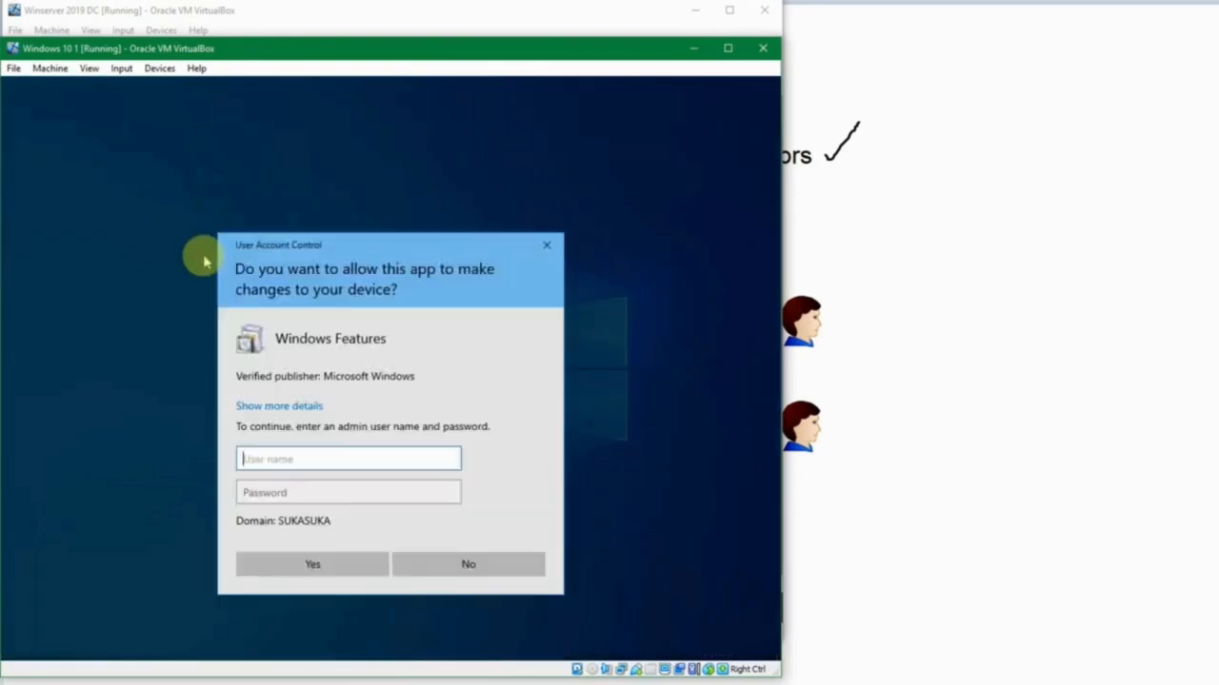
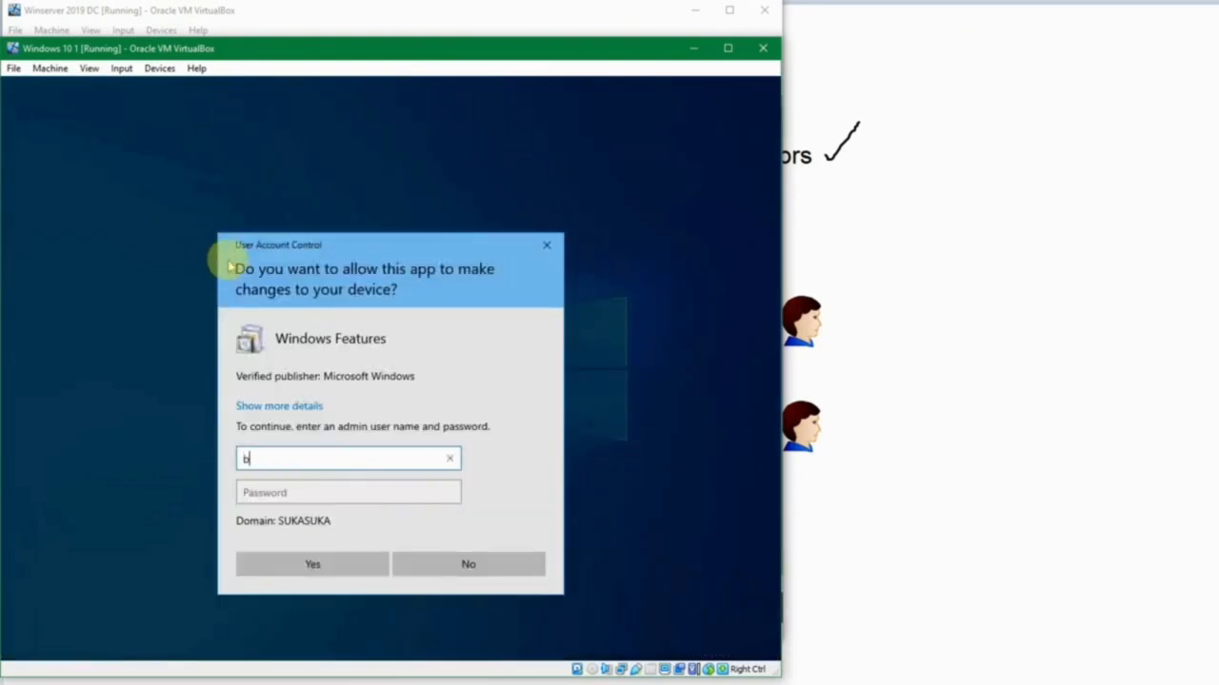
{"action": "key", "text": "Tab"}
{"action": "type", "text": "*******"}
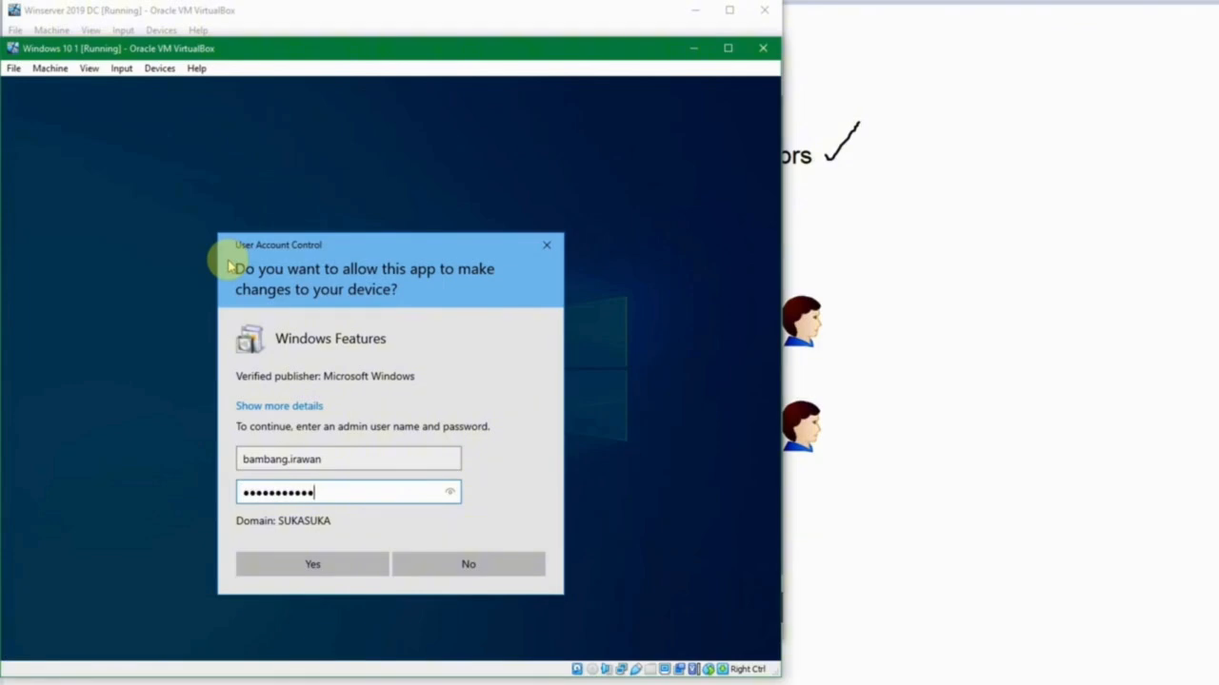
{"action": "type", "text": "****"}
{"action": "key", "text": "Return"}
Look through the available Windows features, cancel without changes and close Programs and Features.
{"action": "scroll", "coordinate": [317, 384], "scroll_direction": "down", "scroll_amount": 2}
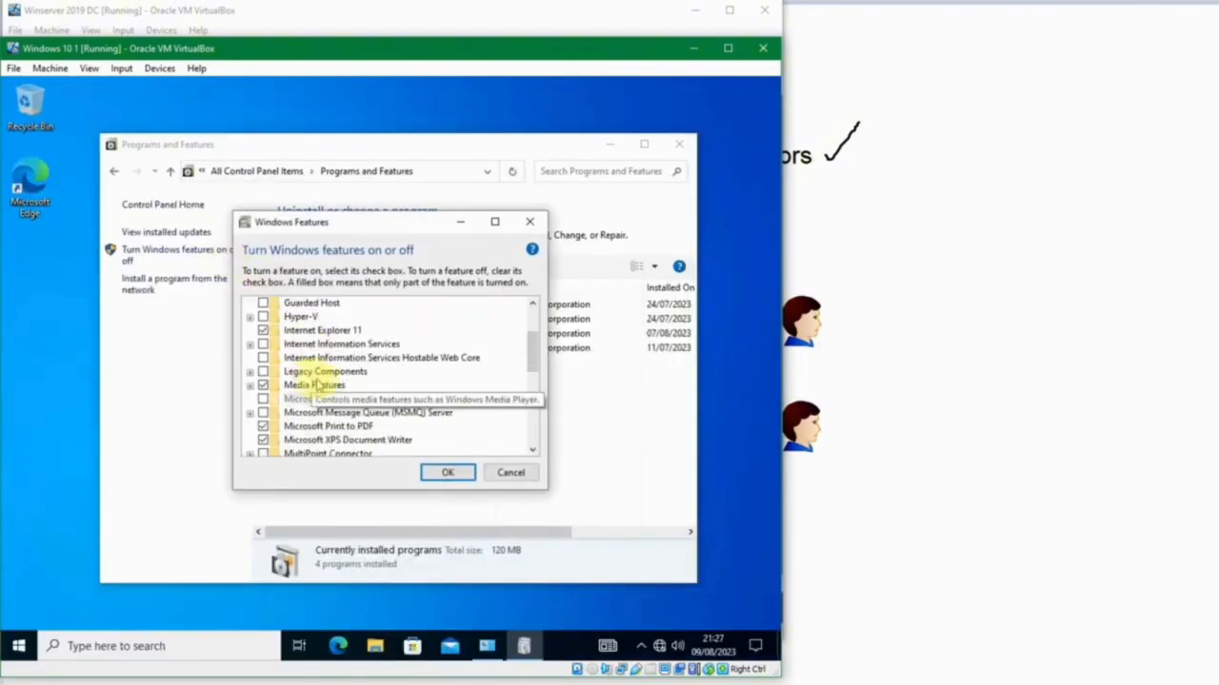
{"action": "scroll", "coordinate": [317, 384], "scroll_direction": "down", "scroll_amount": 3}
{"action": "scroll", "coordinate": [323, 394], "scroll_direction": "up", "scroll_amount": 5}
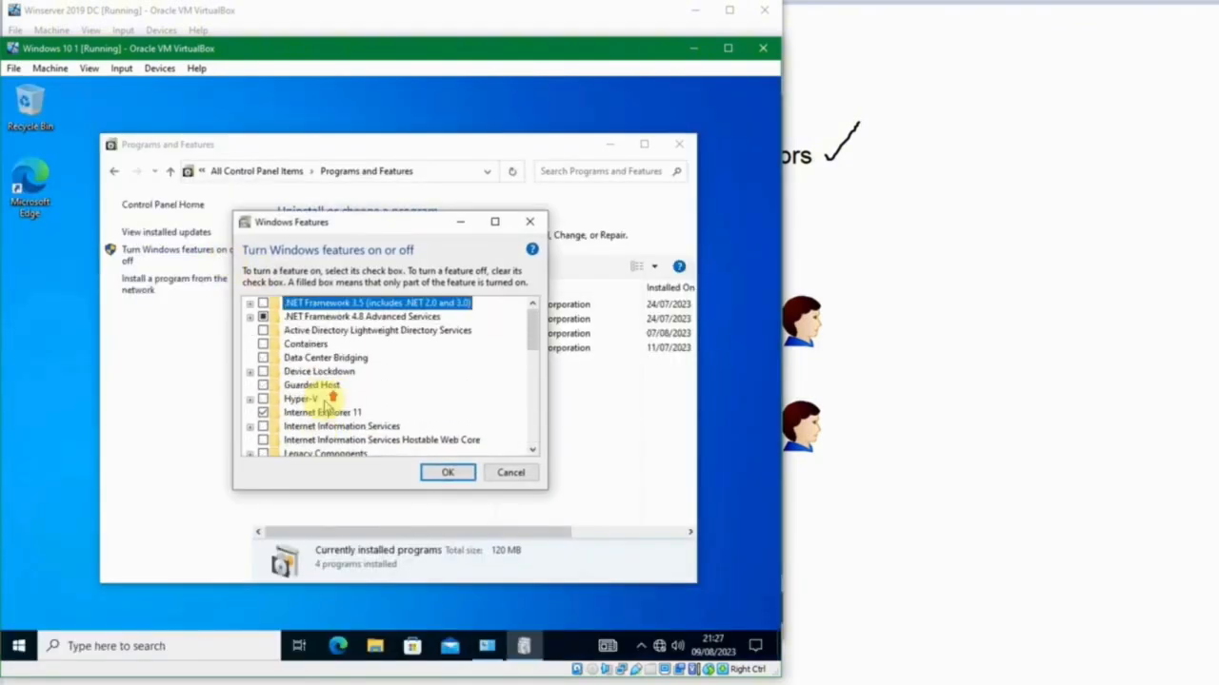
{"action": "scroll", "coordinate": [322, 408], "scroll_direction": "down", "scroll_amount": 4}
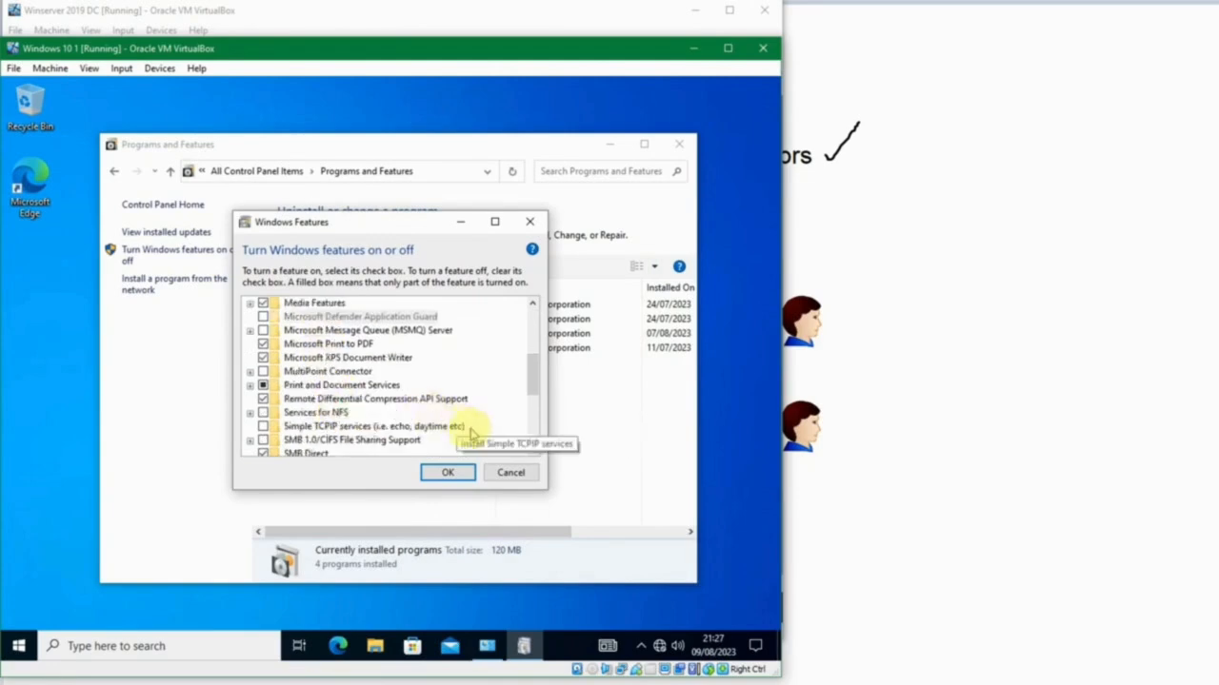
{"action": "left_click", "coordinate": [510, 473]}
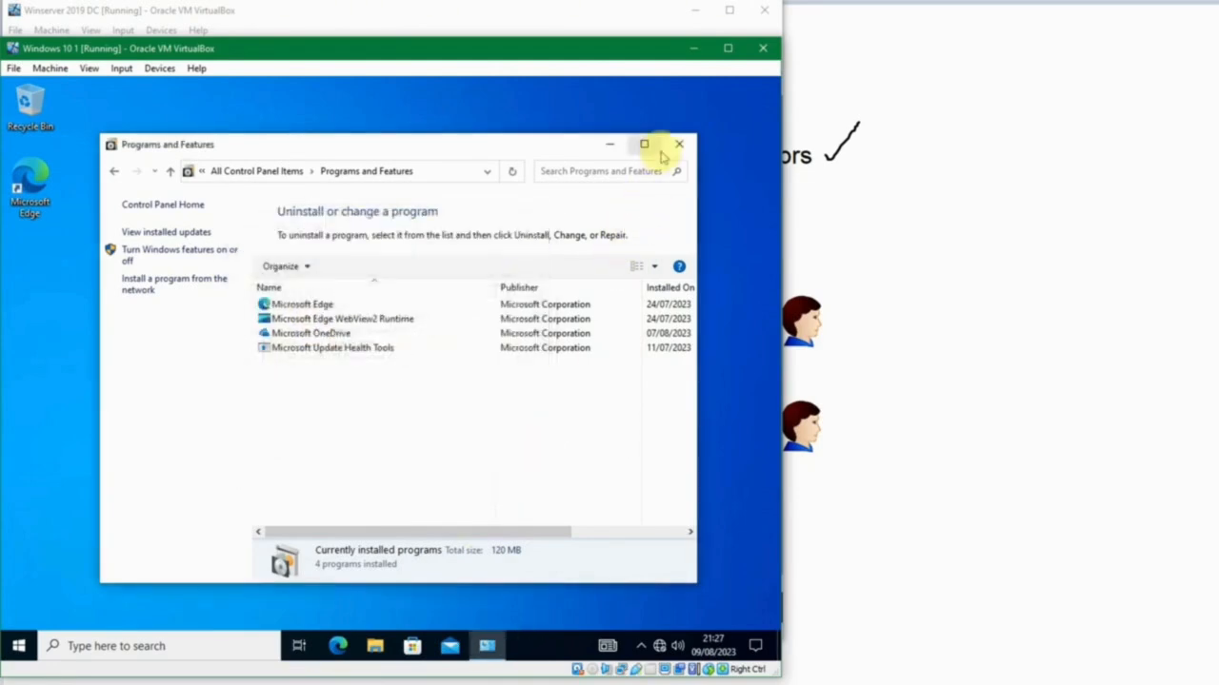
{"action": "left_click", "coordinate": [672, 149]}
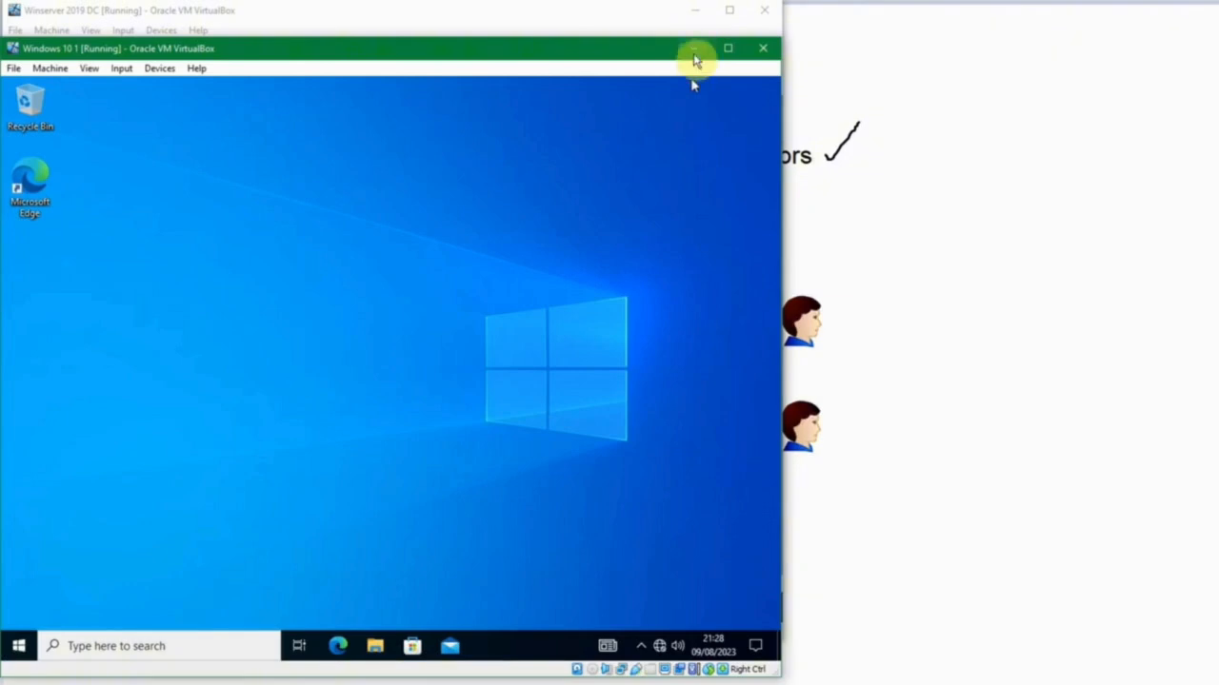
Sign out of the Windows 10 machine and return to Active Directory Users and Computers on the Winserver 2019 DC machine.
{"action": "right_click", "coordinate": [18, 646]}
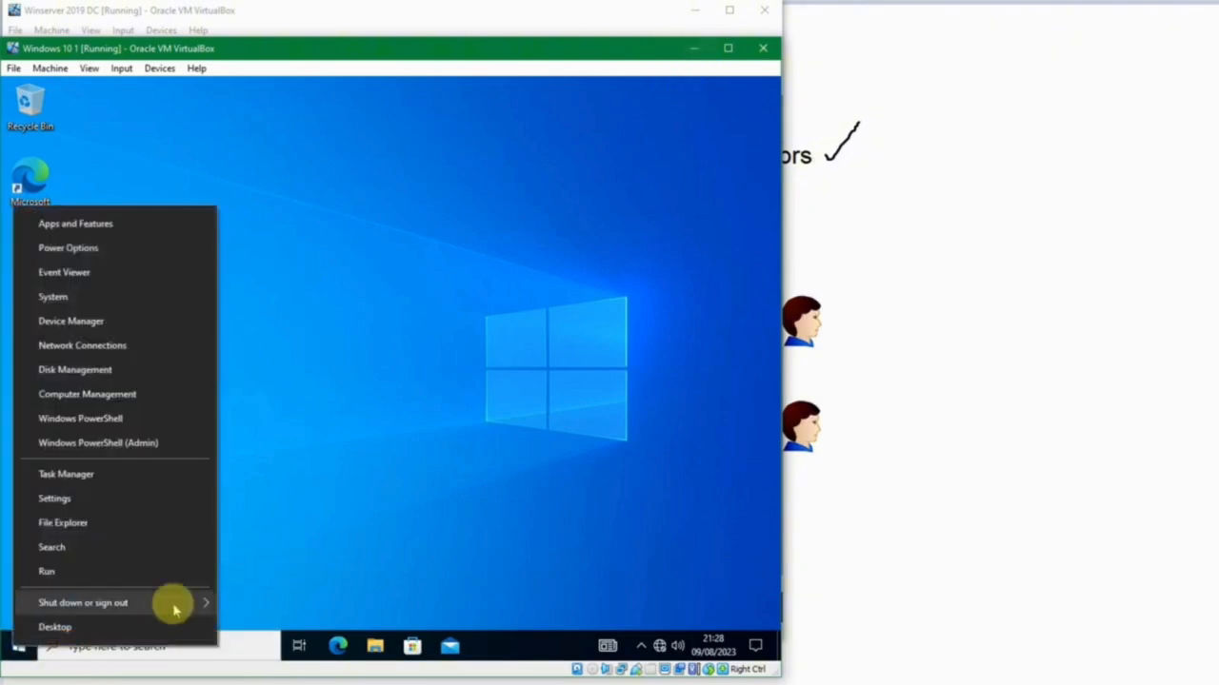
{"action": "mouse_move", "coordinate": [172, 603]}
{"action": "left_click", "coordinate": [285, 550]}
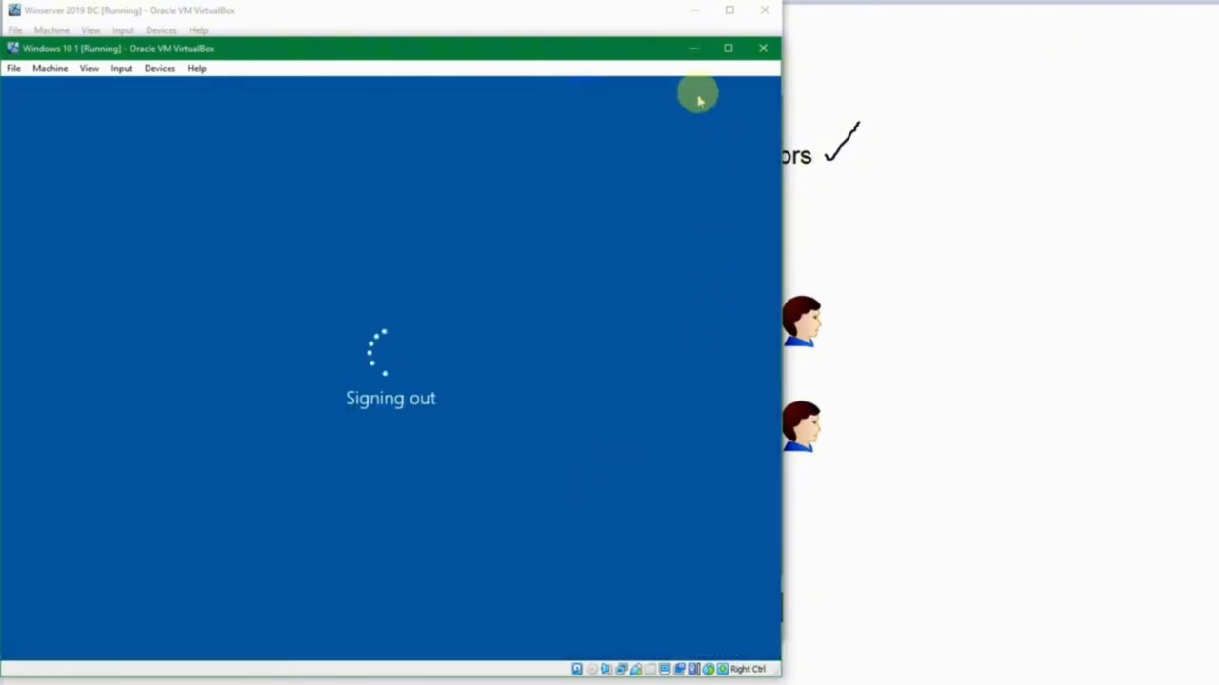
{"action": "left_click", "coordinate": [694, 51]}
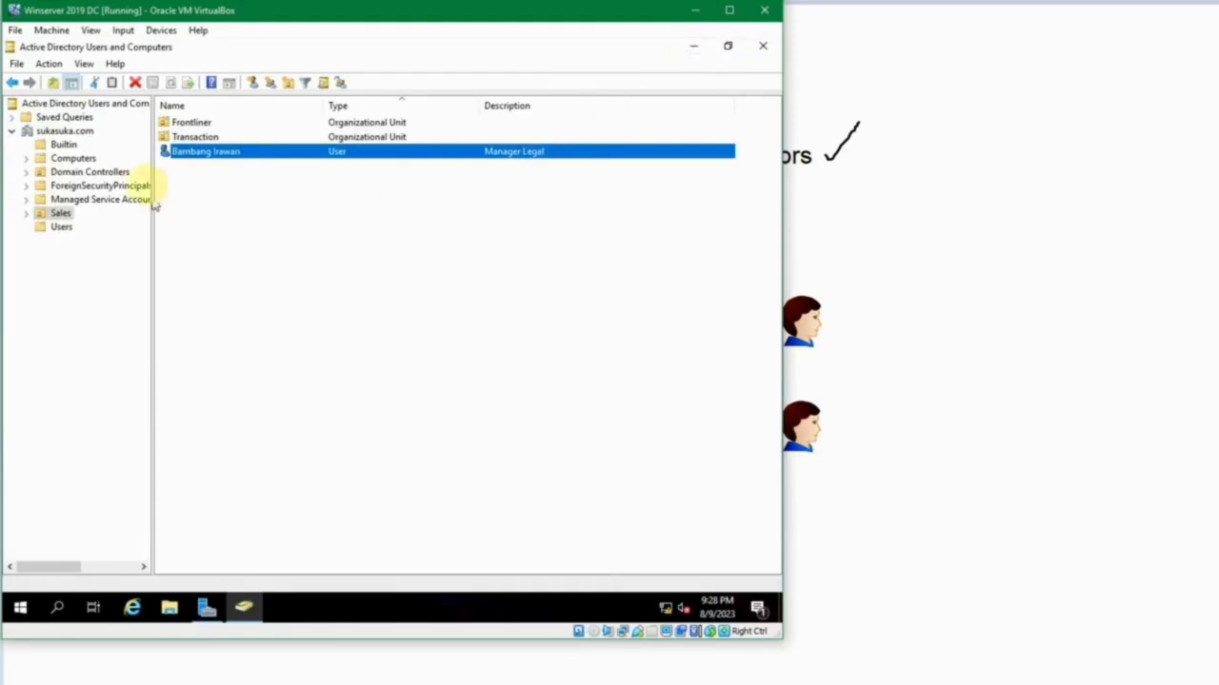
Remove the Manager Legal user from the Administrators, Domain Admins and Enterprise Admins groups.
{"action": "double_click", "coordinate": [186, 154]}
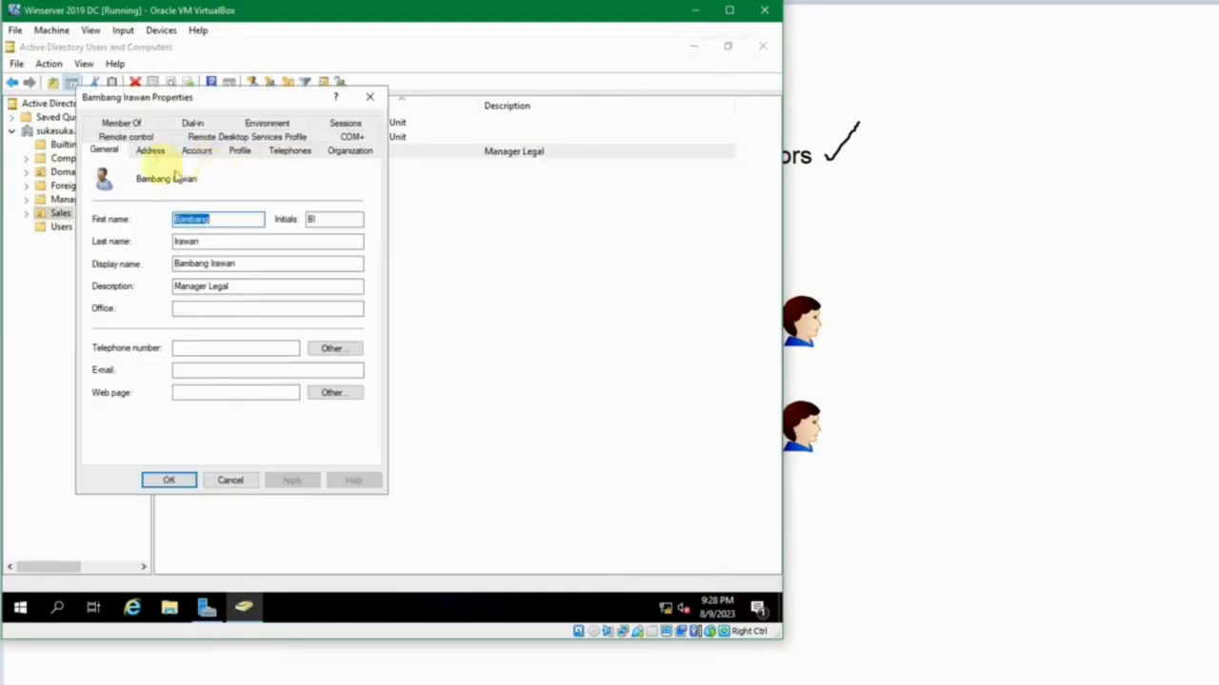
{"action": "left_click", "coordinate": [122, 124]}
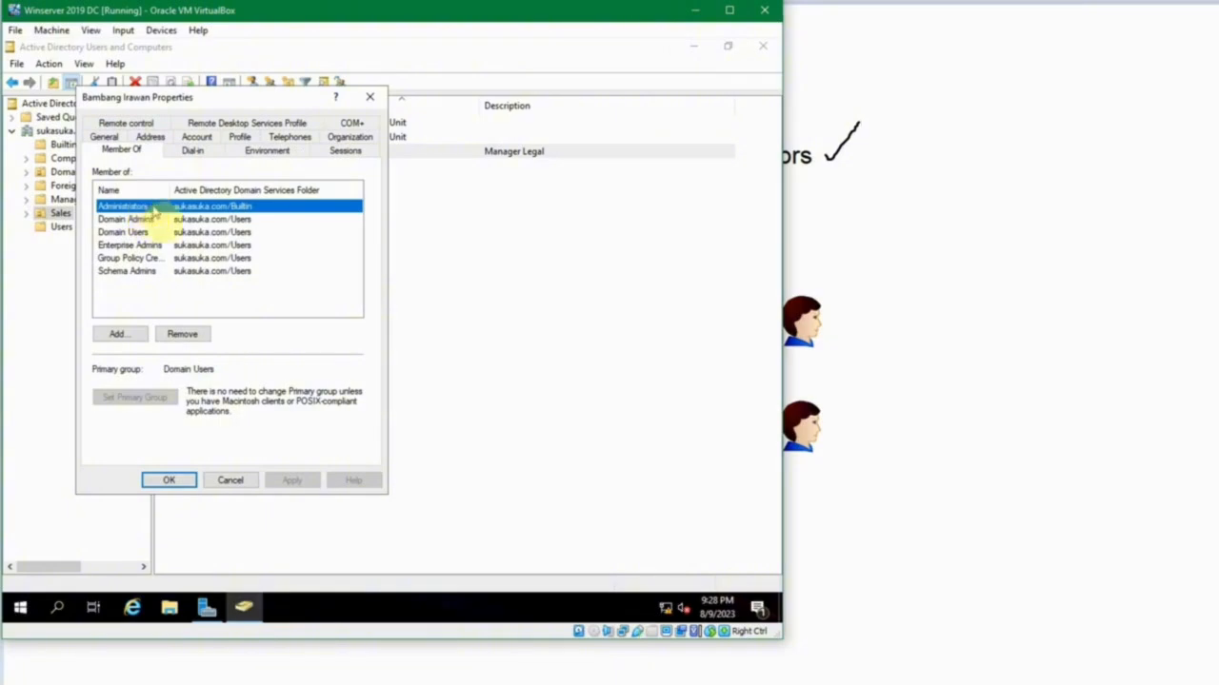
{"action": "left_click", "coordinate": [195, 333]}
{"action": "key", "text": "Return"}
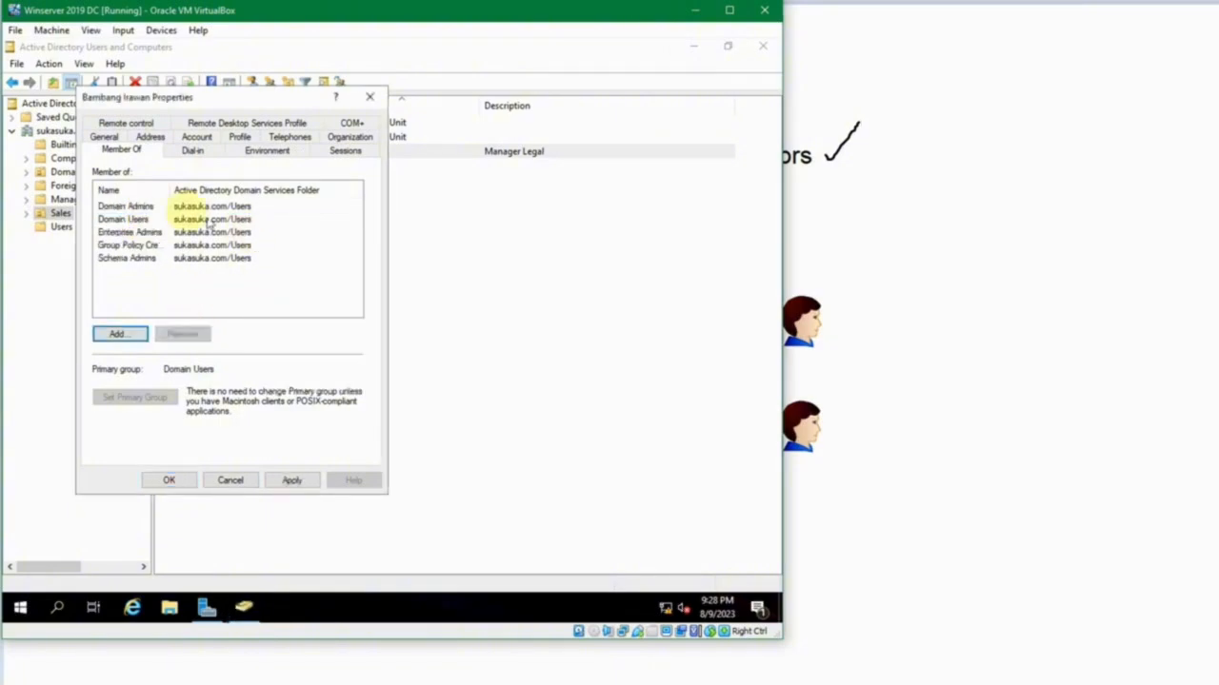
{"action": "left_click", "coordinate": [168, 207]}
{"action": "left_click", "coordinate": [182, 333]}
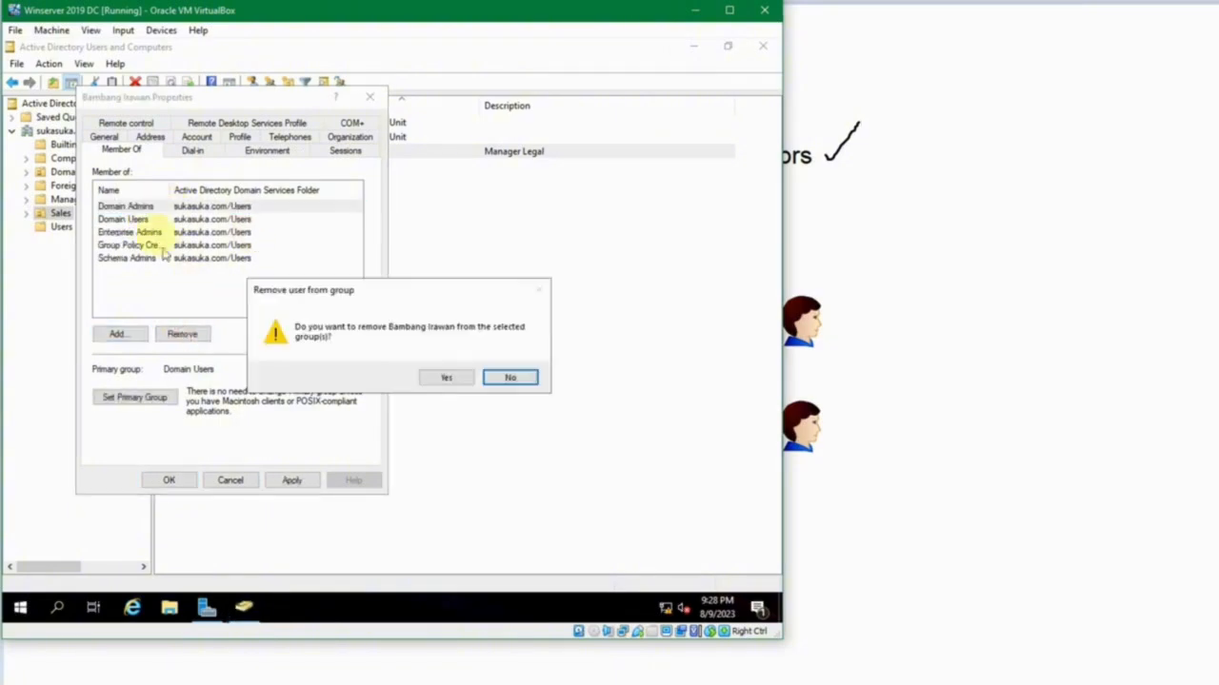
{"action": "key", "text": "y"}
{"action": "left_click", "coordinate": [143, 219]}
{"action": "left_click", "coordinate": [182, 334]}
{"action": "key", "text": "y"}
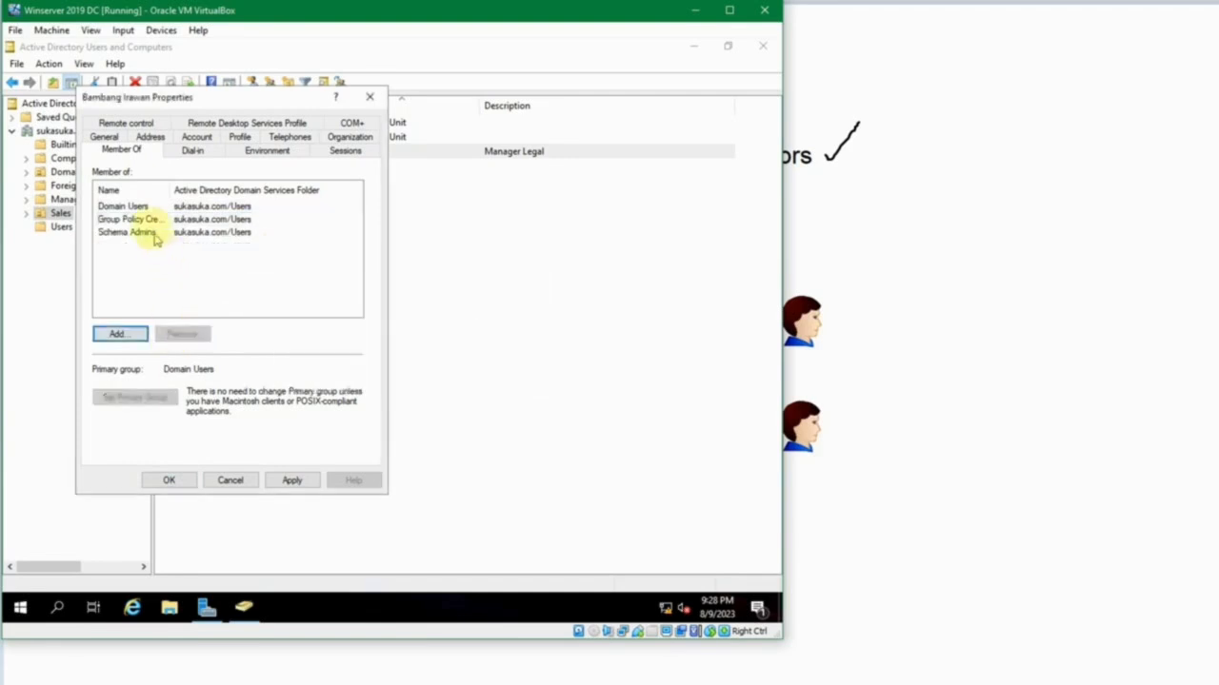
Remove the Manager Legal user from Group Policy Creator Owners and Schema Admins, and save the membership changes.
{"action": "left_click", "coordinate": [143, 219]}
{"action": "left_click", "coordinate": [182, 334]}
{"action": "key", "text": "y"}
{"action": "left_click", "coordinate": [152, 220]}
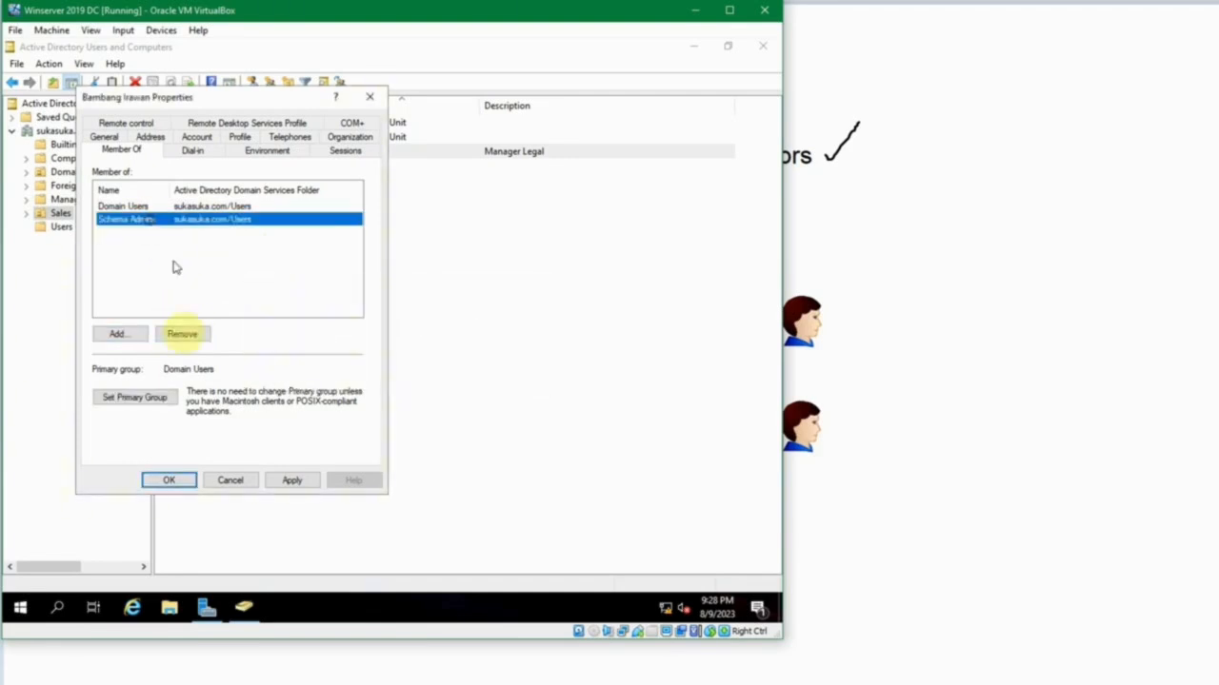
{"action": "left_click", "coordinate": [183, 333]}
{"action": "key", "text": "y"}
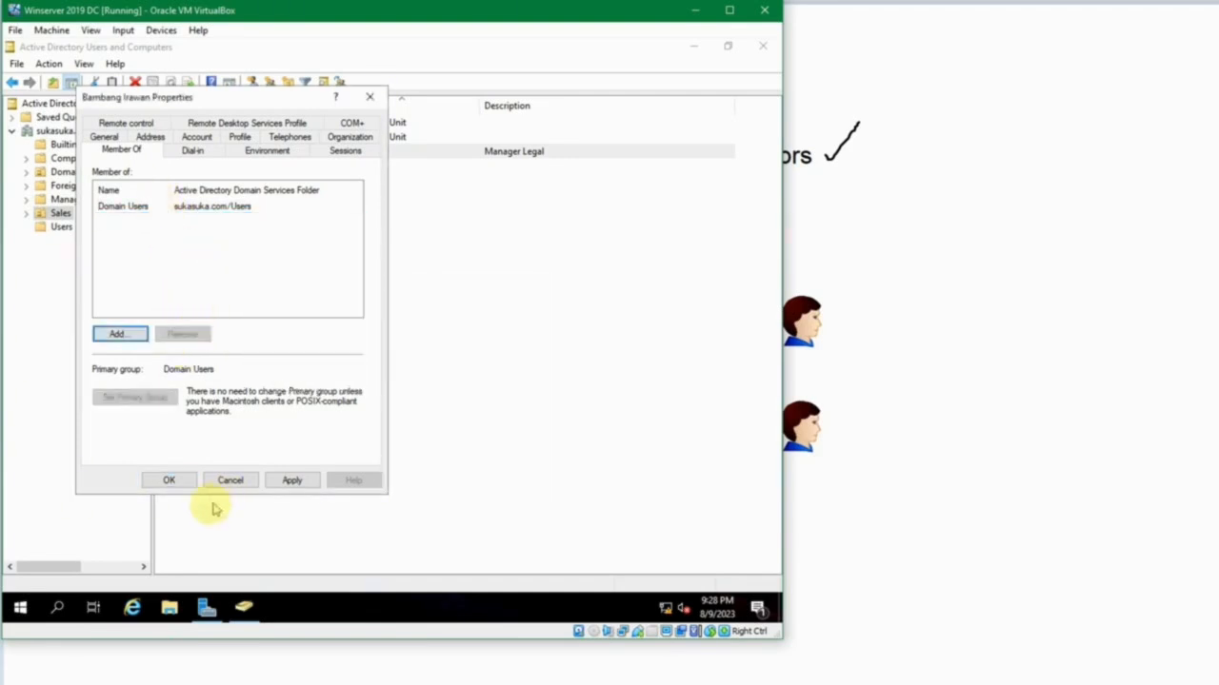
{"action": "left_click", "coordinate": [169, 480]}
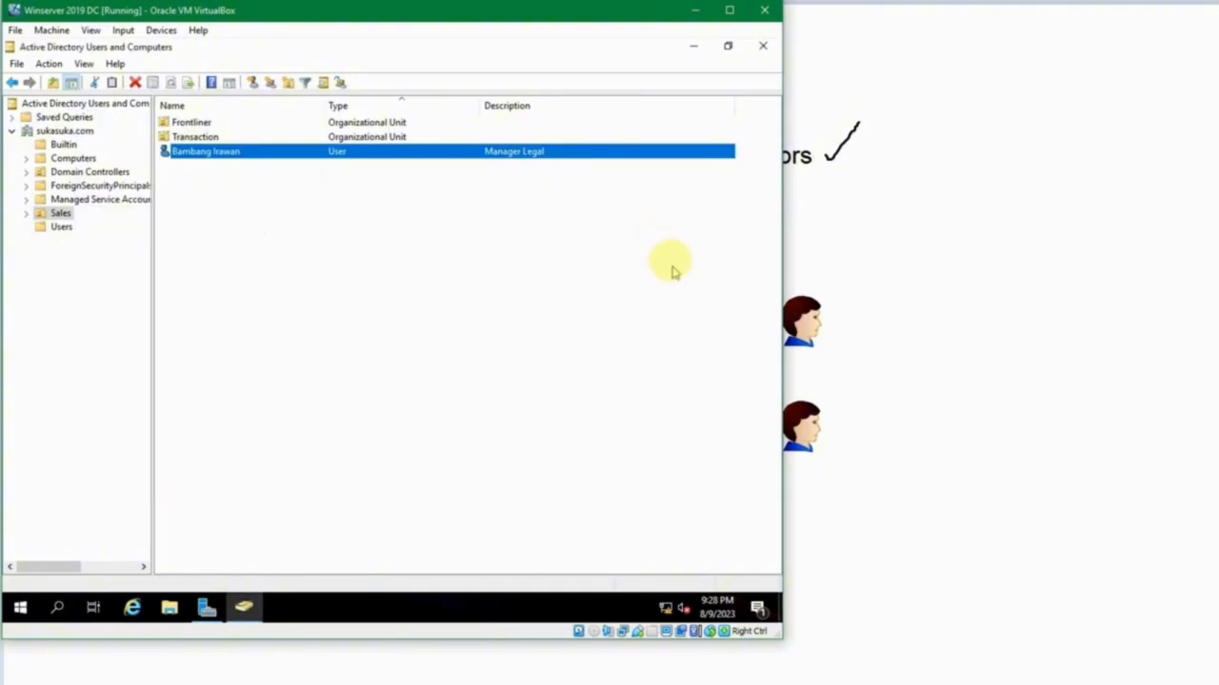
Switch to the Windows 10 1 machine and sign in as the Manager Legal user with the account password.
{"action": "mouse_move", "coordinate": [519, 681]}
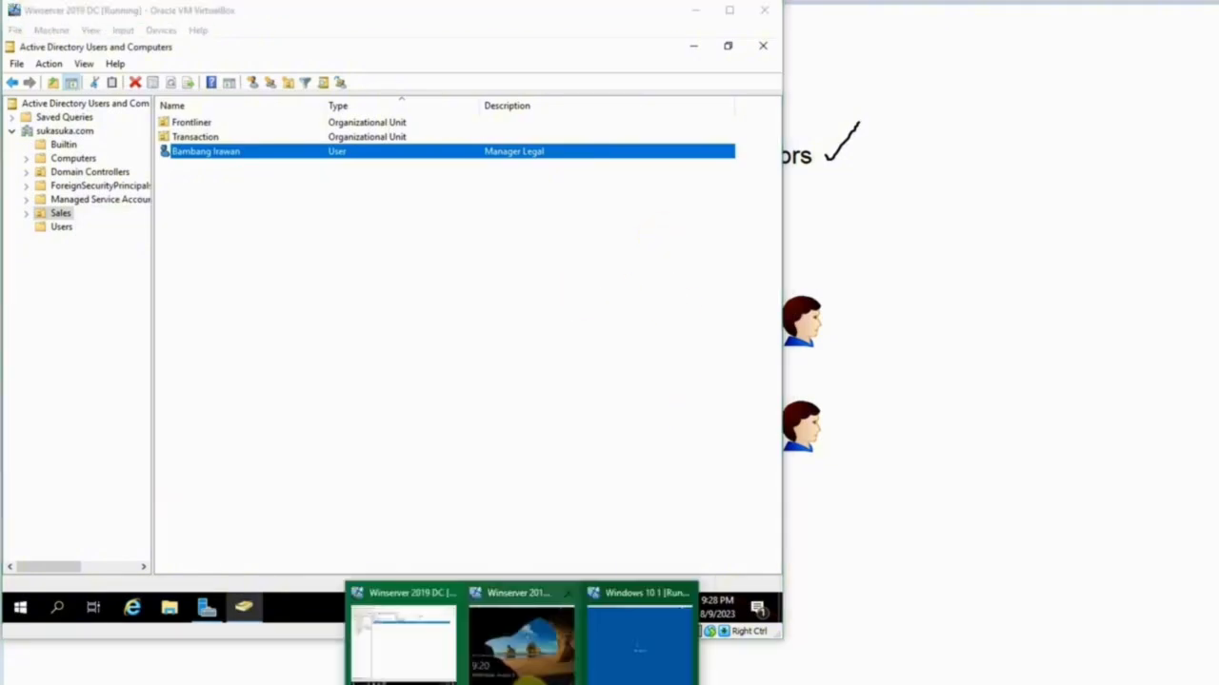
{"action": "left_click", "coordinate": [641, 659]}
{"action": "left_click", "coordinate": [376, 431]}
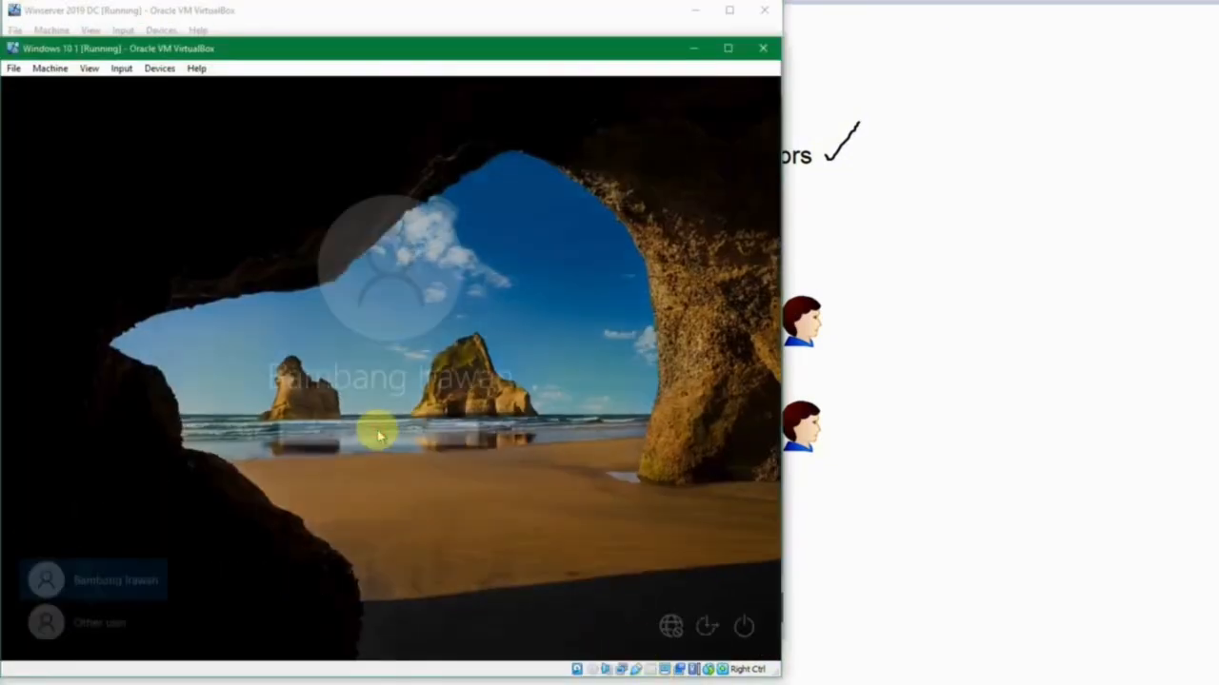
{"action": "type", "text": "••••••••••••"}
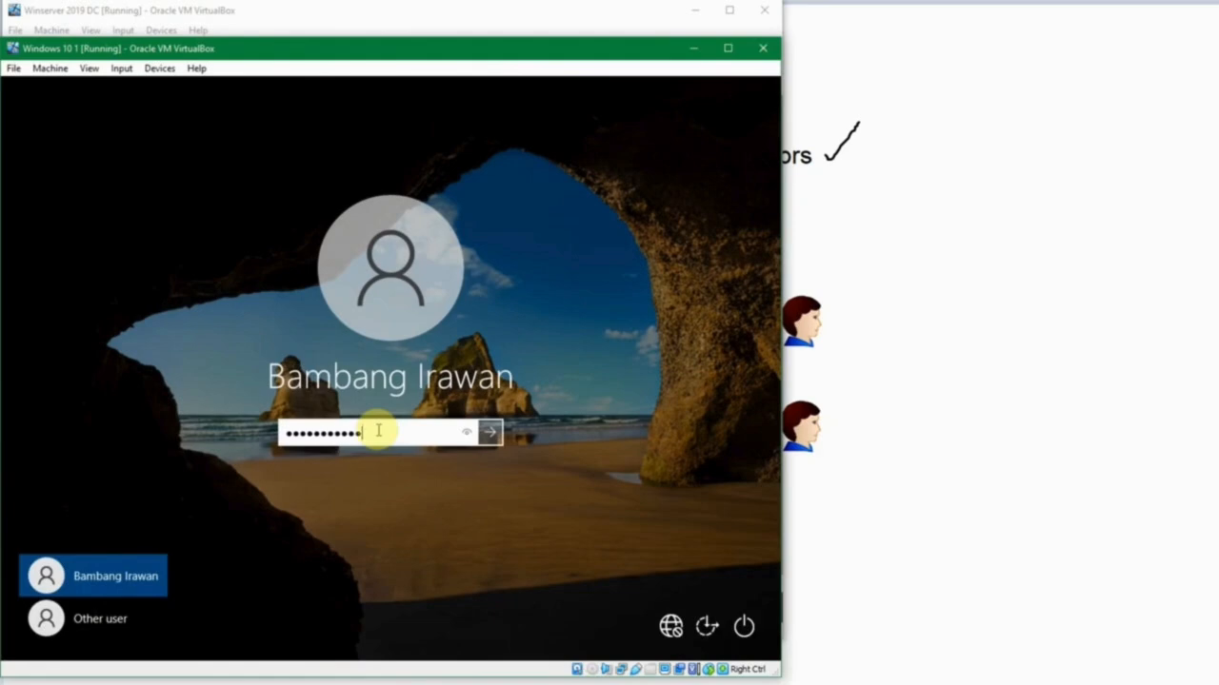
{"action": "key", "text": "Return"}
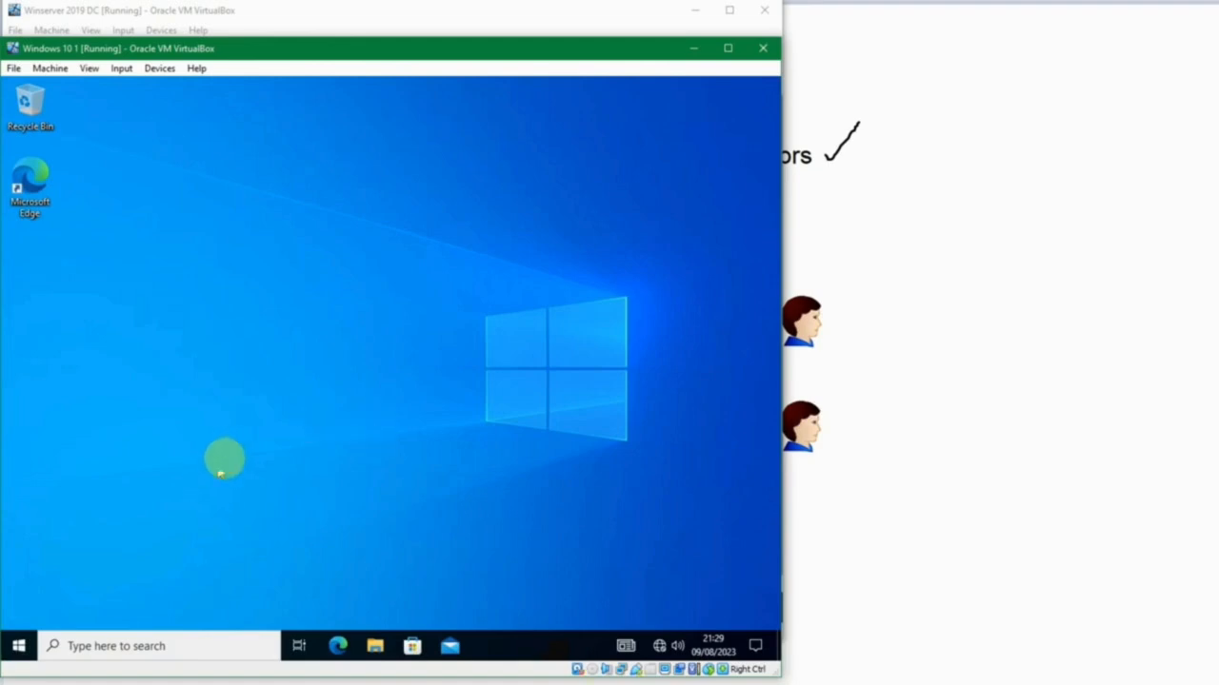
Search for "view", open the advanced system settings to test access, and cancel System Properties without changes.
{"action": "key", "text": "super"}
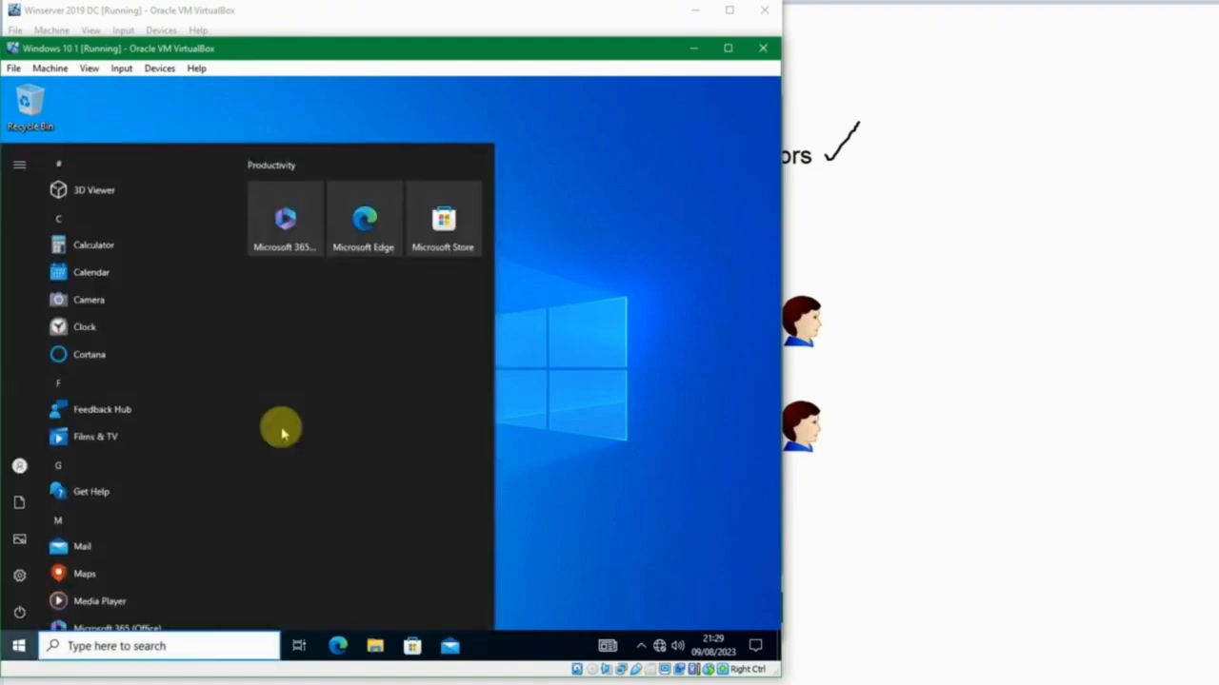
{"action": "type", "text": "view"}
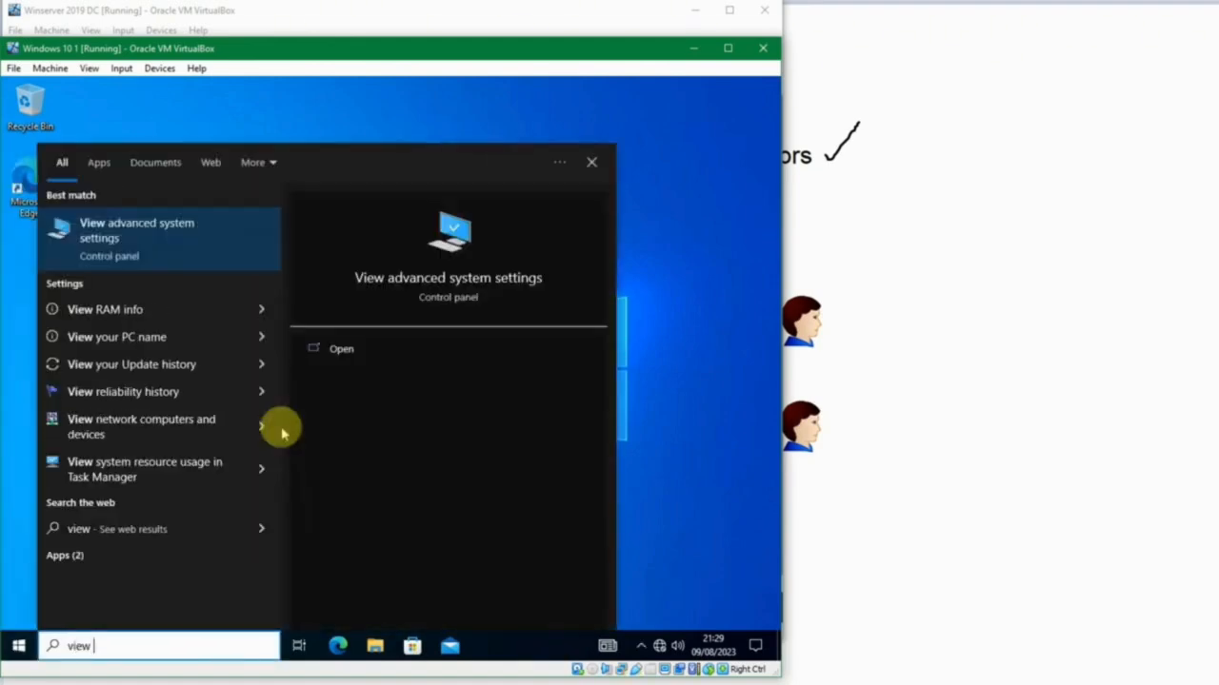
{"action": "key", "text": "Return"}
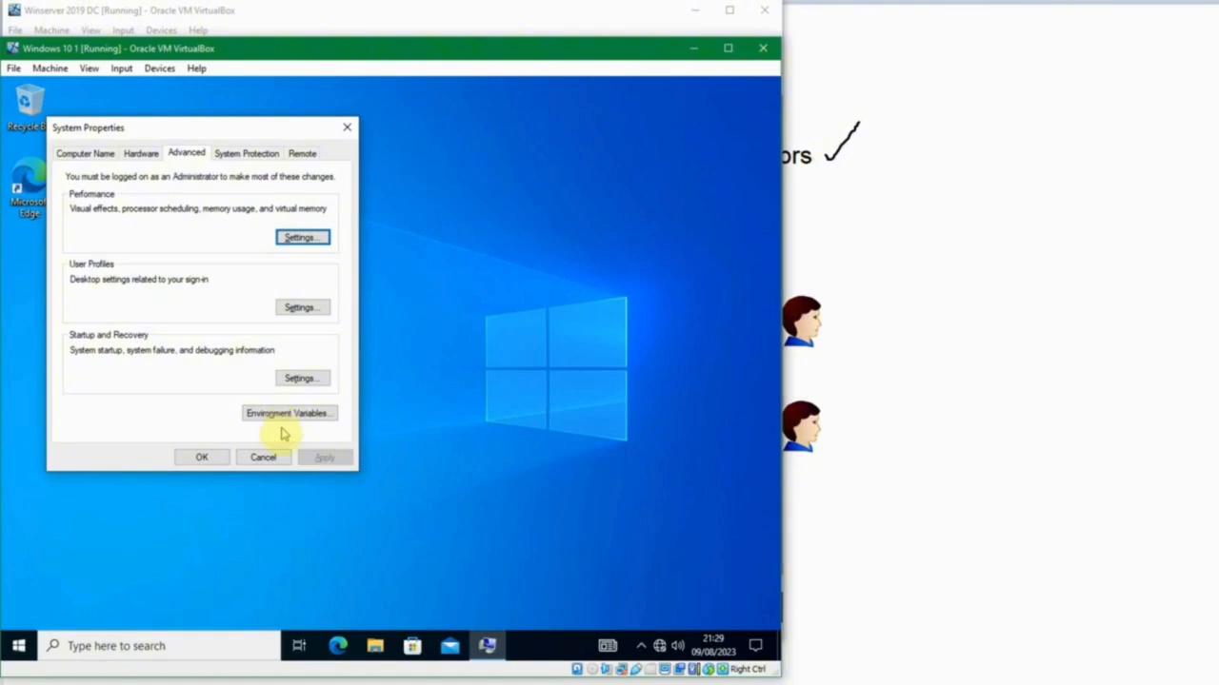
{"action": "left_click", "coordinate": [266, 458]}
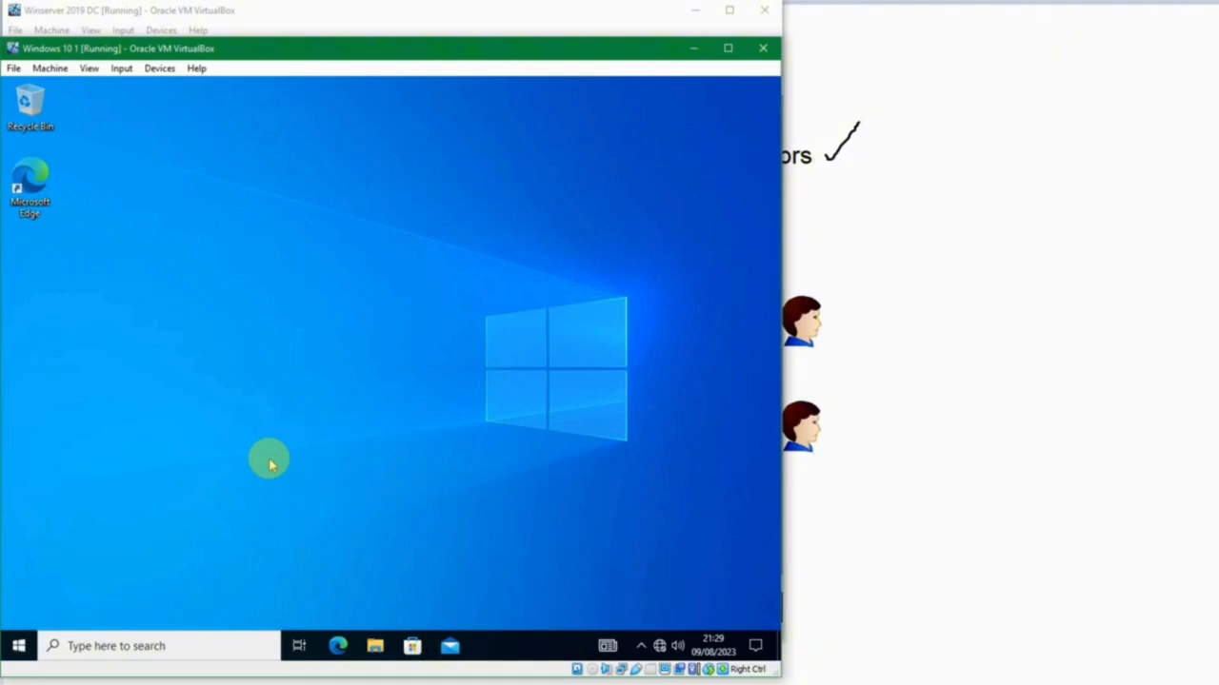
Open a command prompt with cmd, force a group policy update with gpupdate /force, and exit the prompt.
{"action": "key", "text": "super+r"}
{"action": "type", "text": "cmd"}
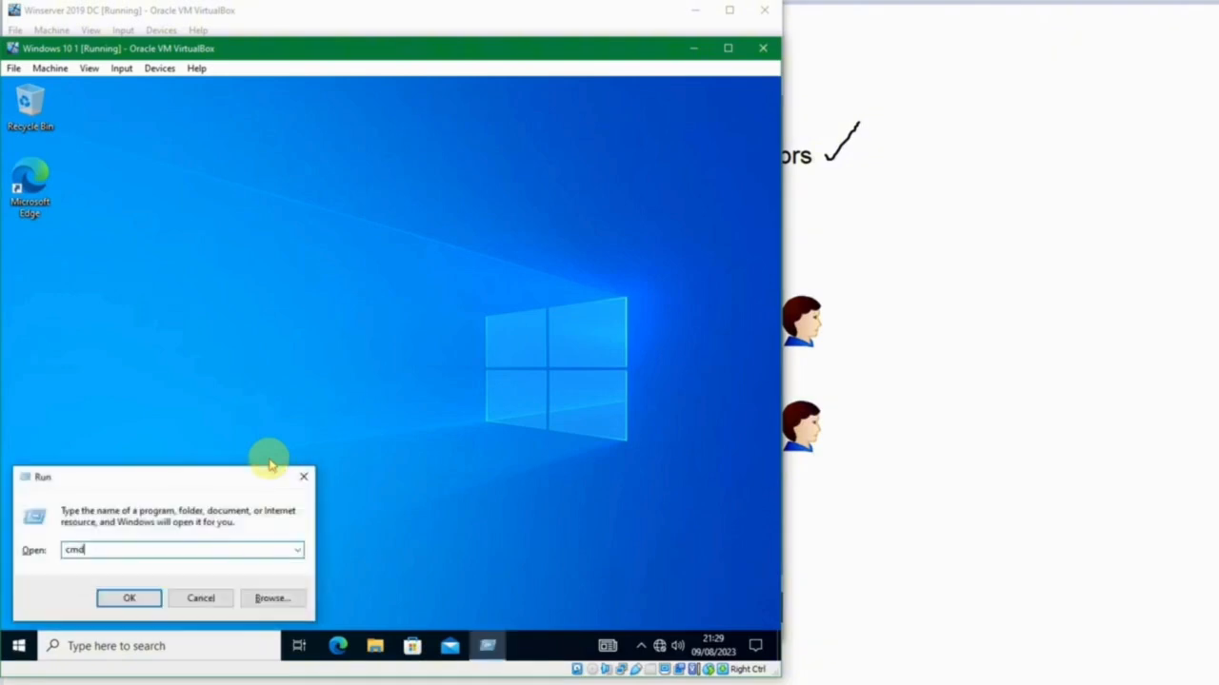
{"action": "key", "text": "Return"}
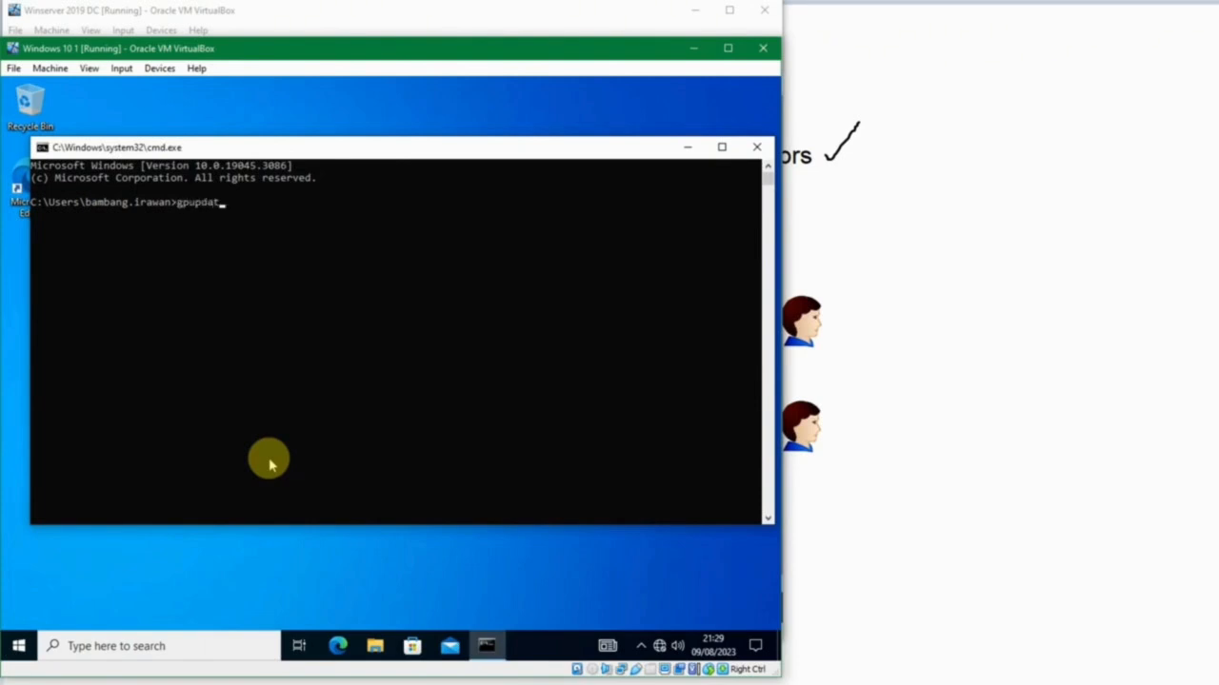
{"action": "type", "text": "gpupdate /"}
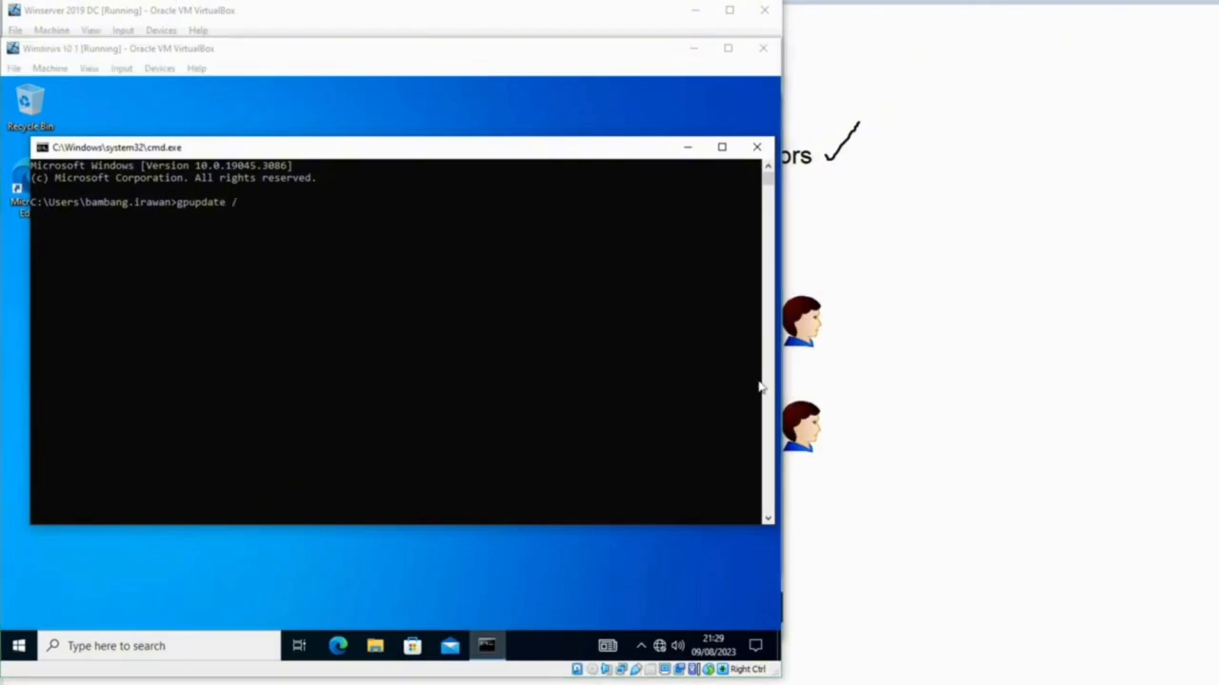
{"action": "left_click", "coordinate": [581, 335]}
{"action": "type", "text": "force"}
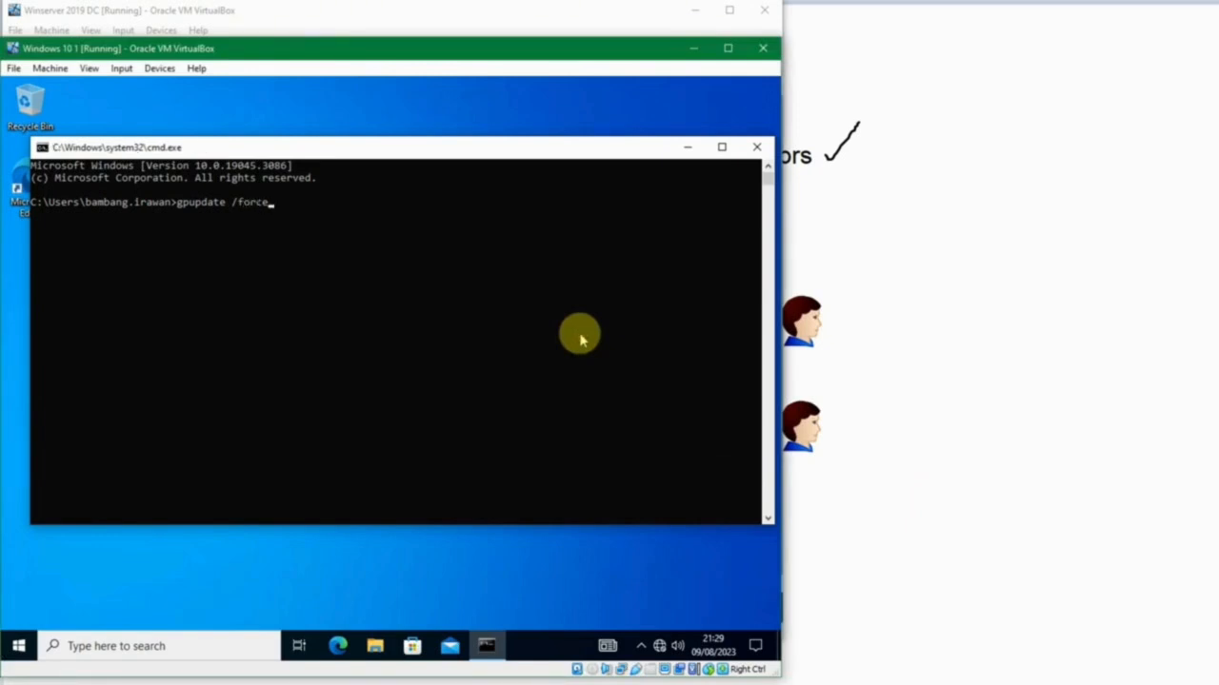
{"action": "key", "text": "Return"}
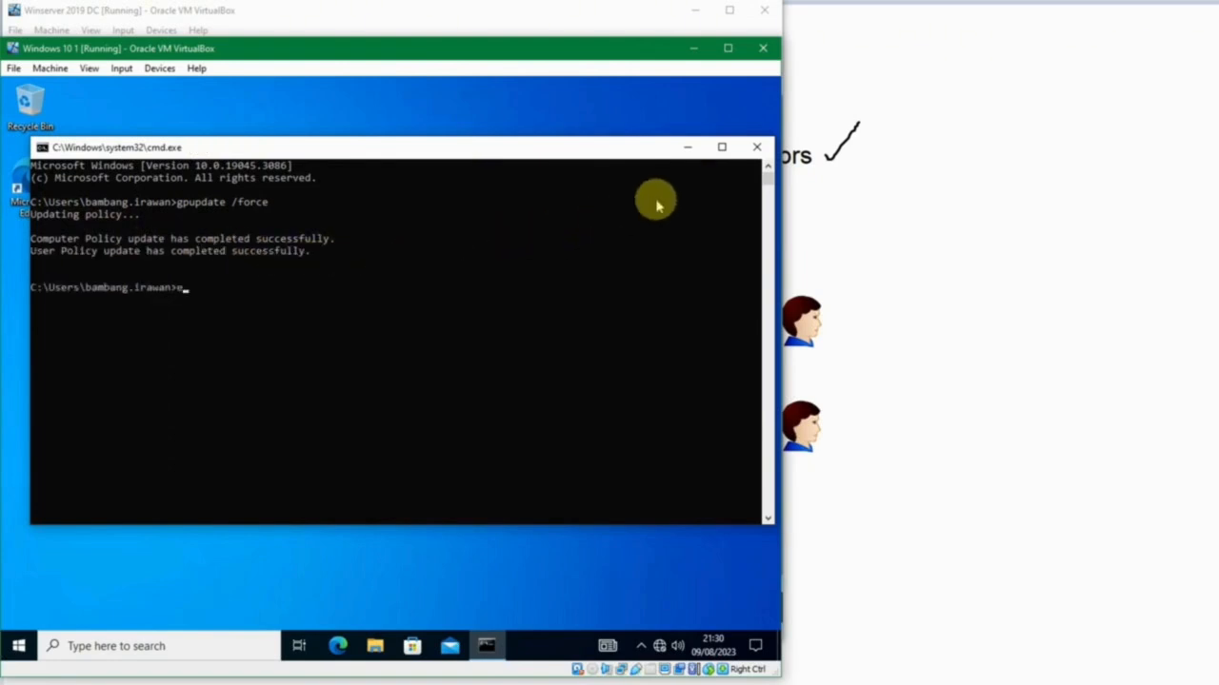
{"action": "key", "text": "Return"}
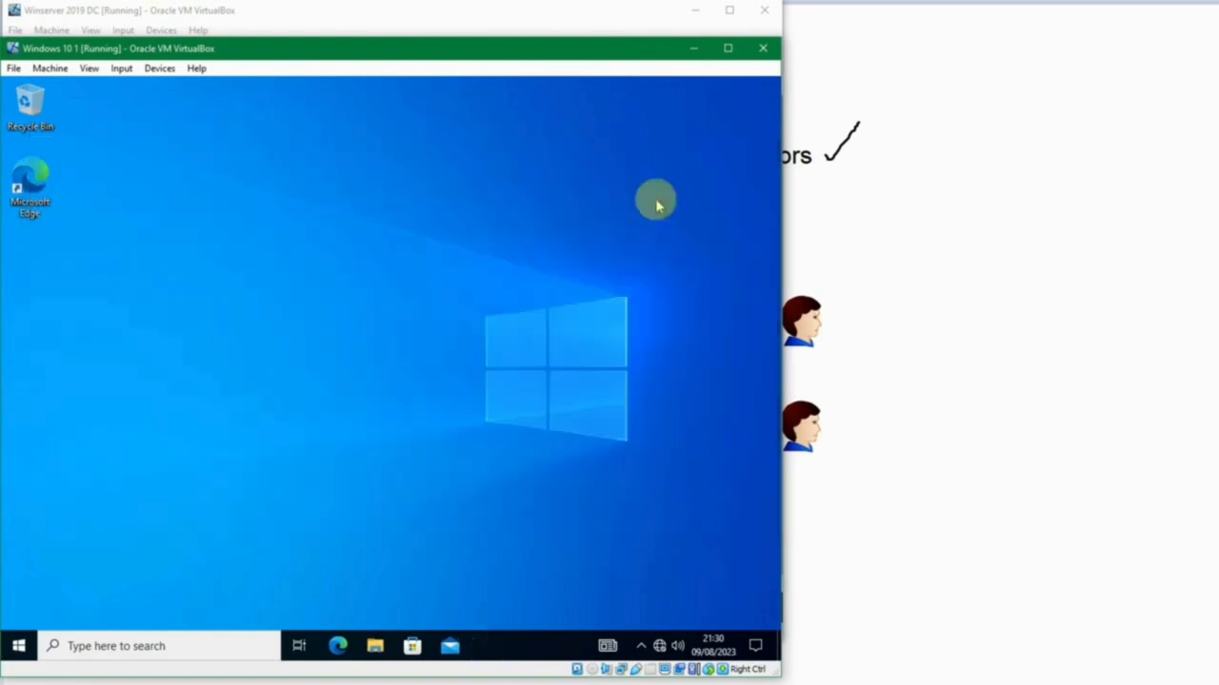
Sign out of Windows 10 and sign back in as the Manager Legal user with the account password.
{"action": "right_click", "coordinate": [20, 647]}
{"action": "mouse_move", "coordinate": [191, 602]}
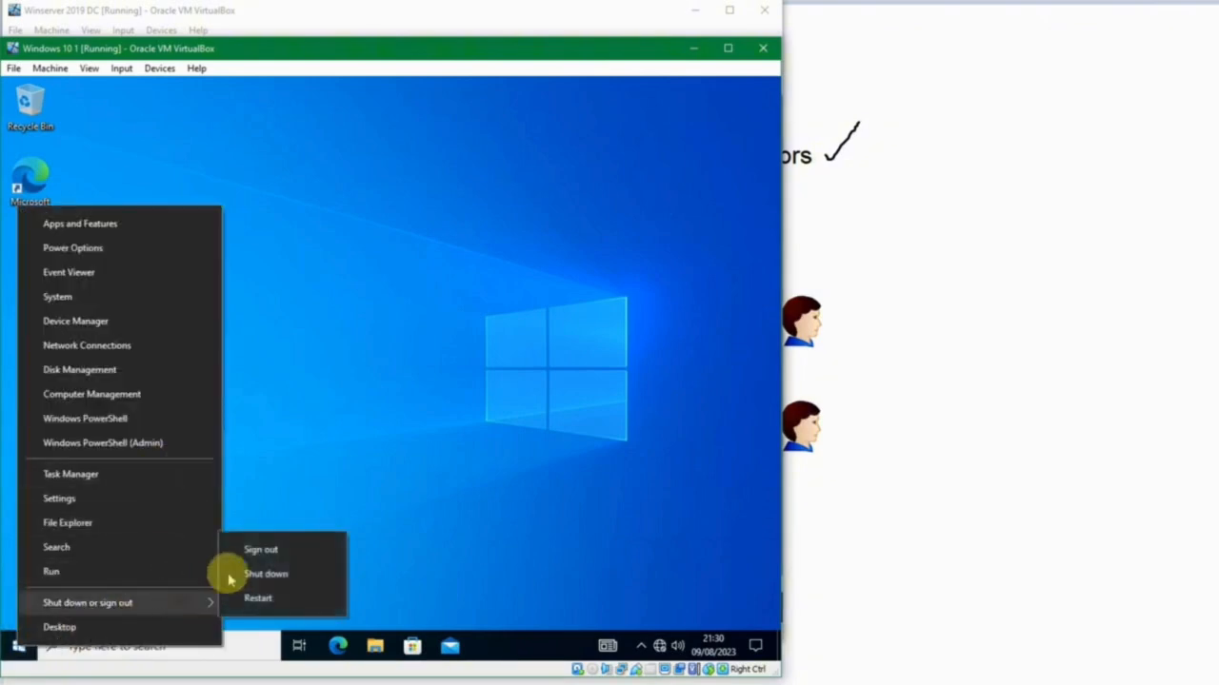
{"action": "left_click", "coordinate": [262, 550]}
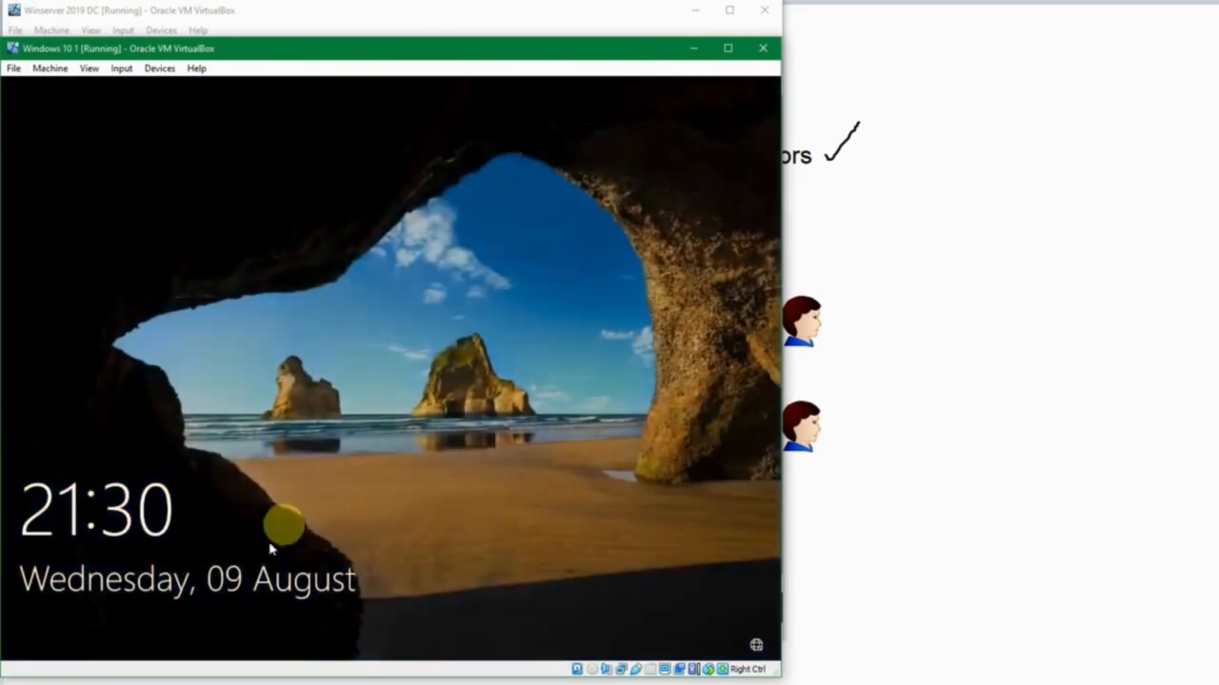
{"action": "left_click", "coordinate": [321, 482]}
{"action": "type", "text": "•••••••••••"}
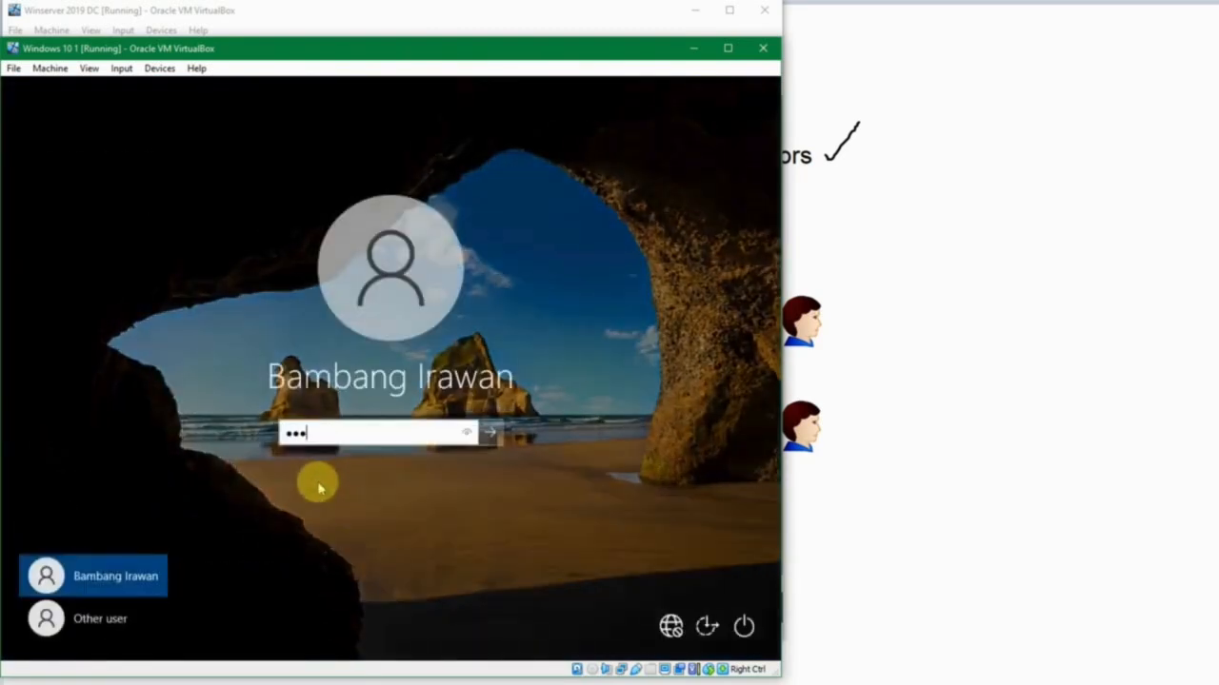
{"action": "key", "text": "Return"}
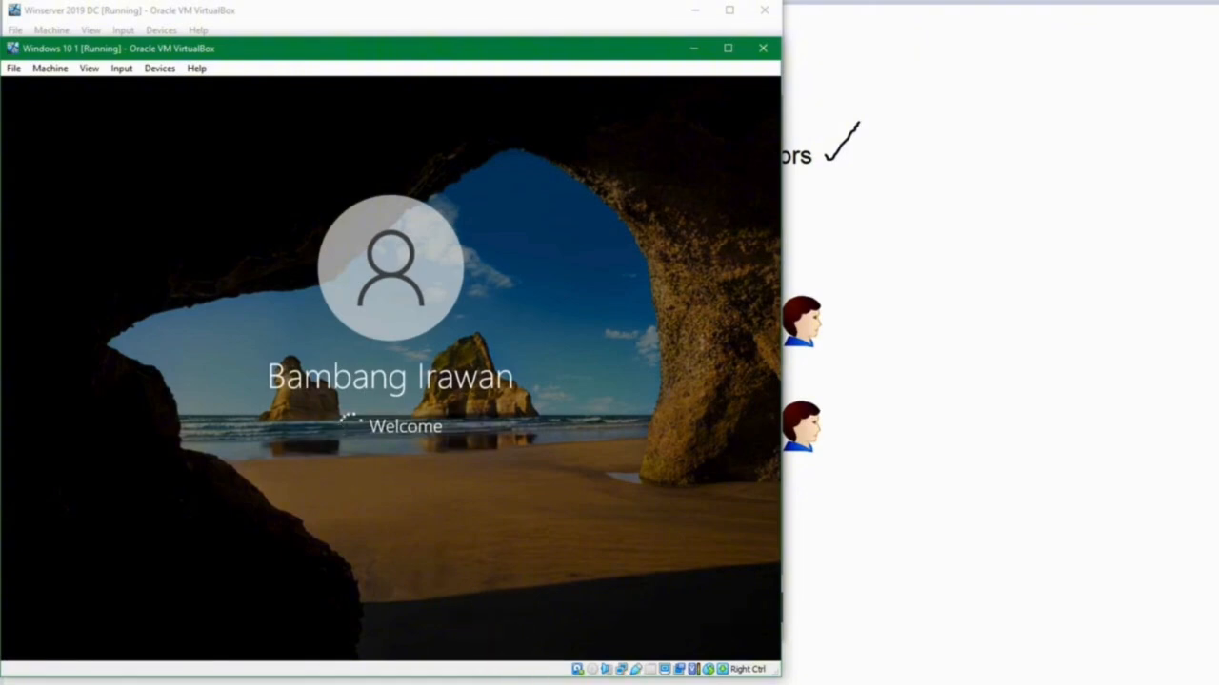
Try to open the advanced system settings with the Manager Legal user's user name and password, and dismiss the elevation request.
{"action": "mouse_move", "coordinate": [521, 684]}
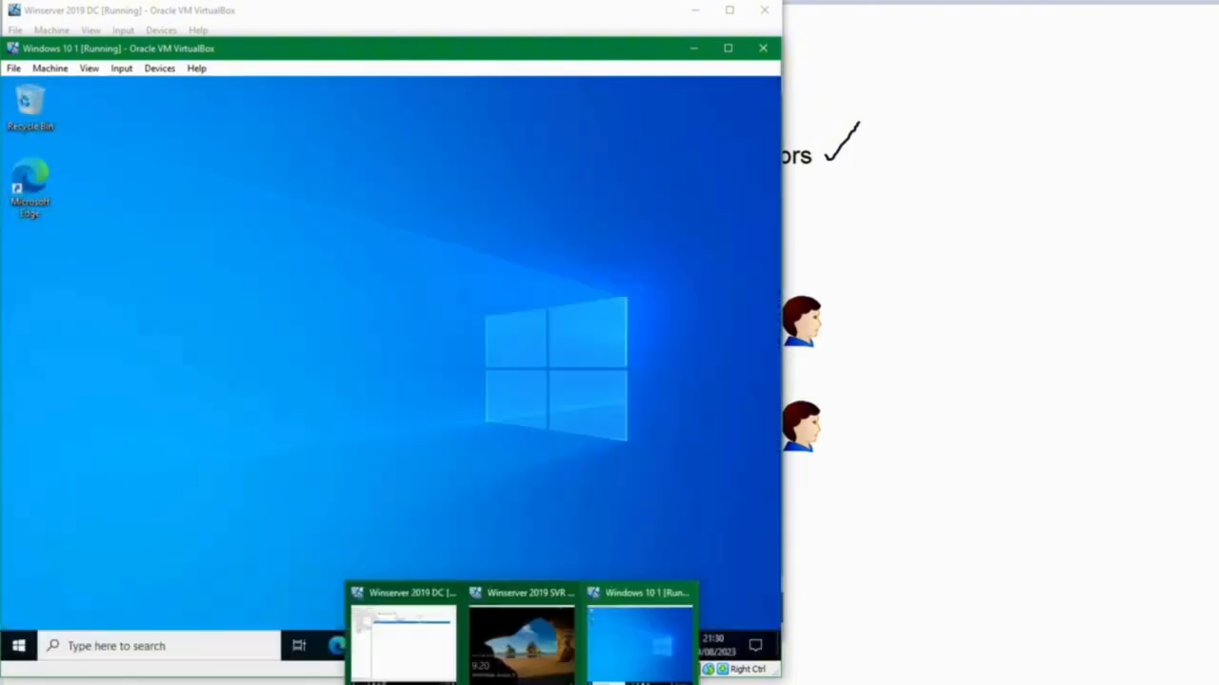
{"action": "left_click", "coordinate": [409, 303]}
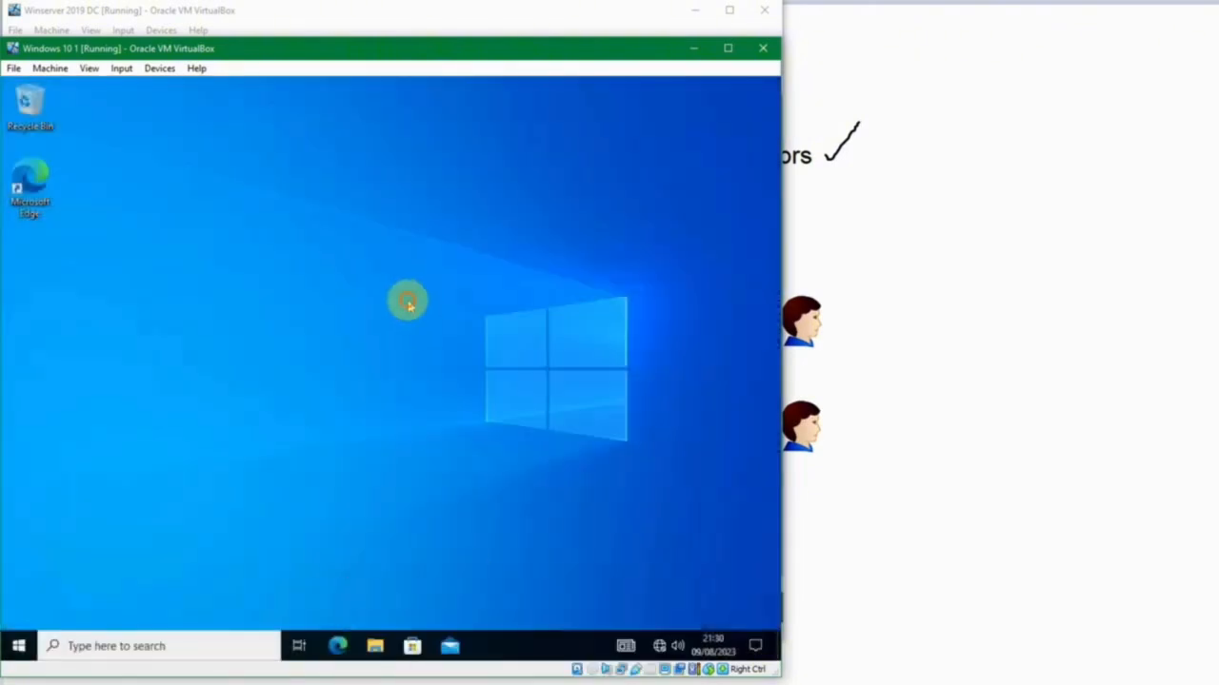
{"action": "key", "text": "super"}
{"action": "type", "text": "view ad"}
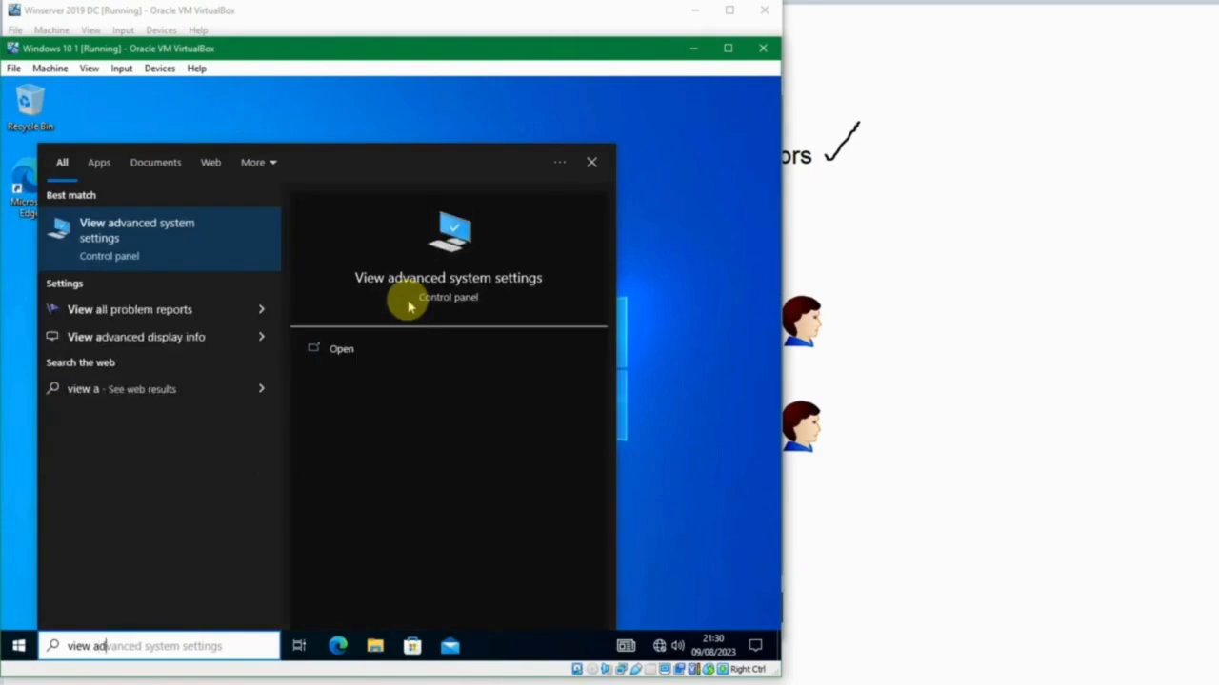
{"action": "key", "text": "Return"}
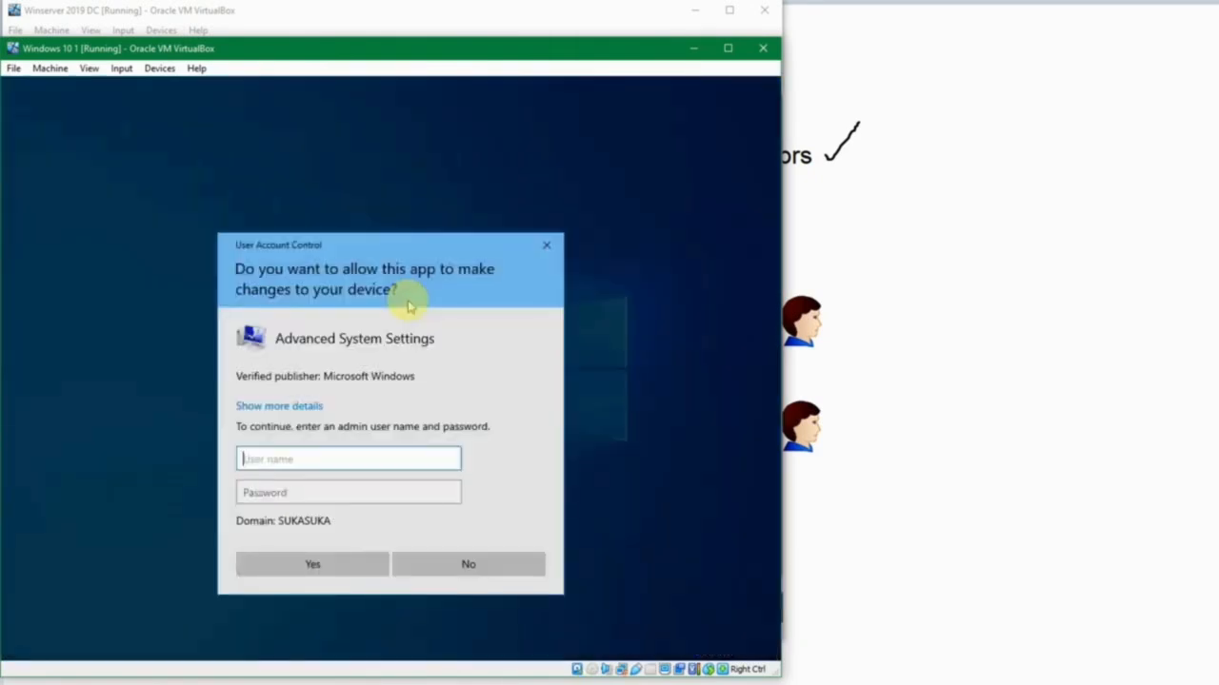
{"action": "key", "text": "Tab"}
{"action": "type", "text": "P"}
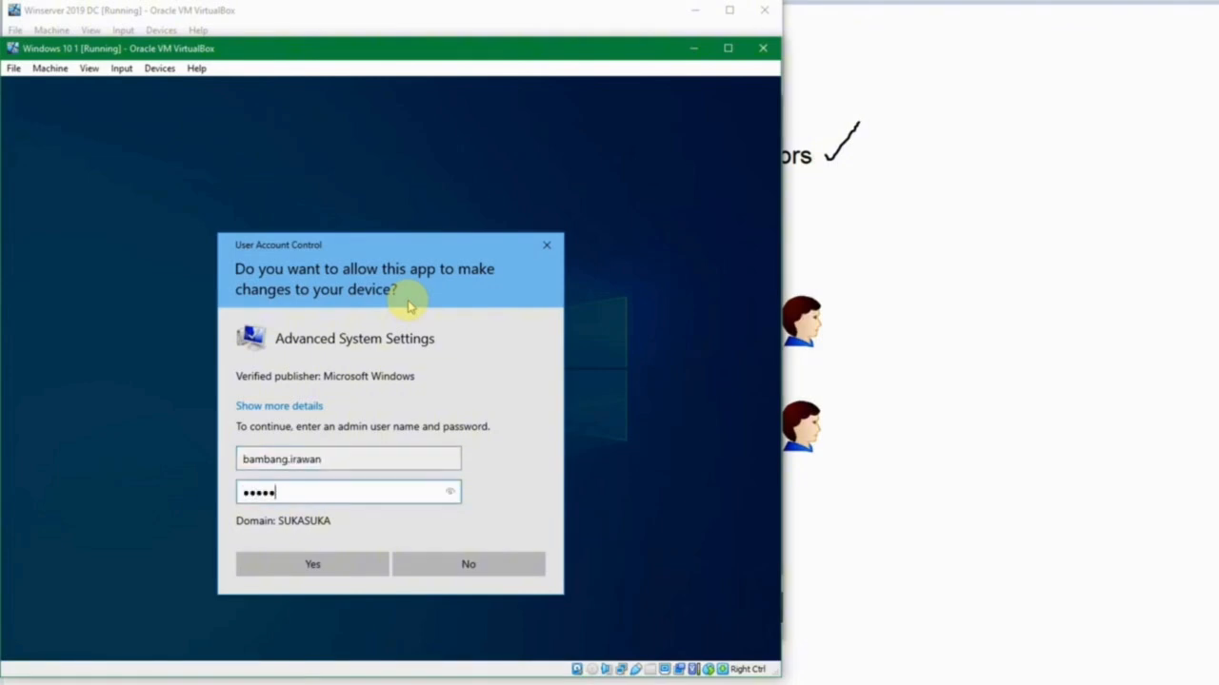
{"action": "key", "text": "Return"}
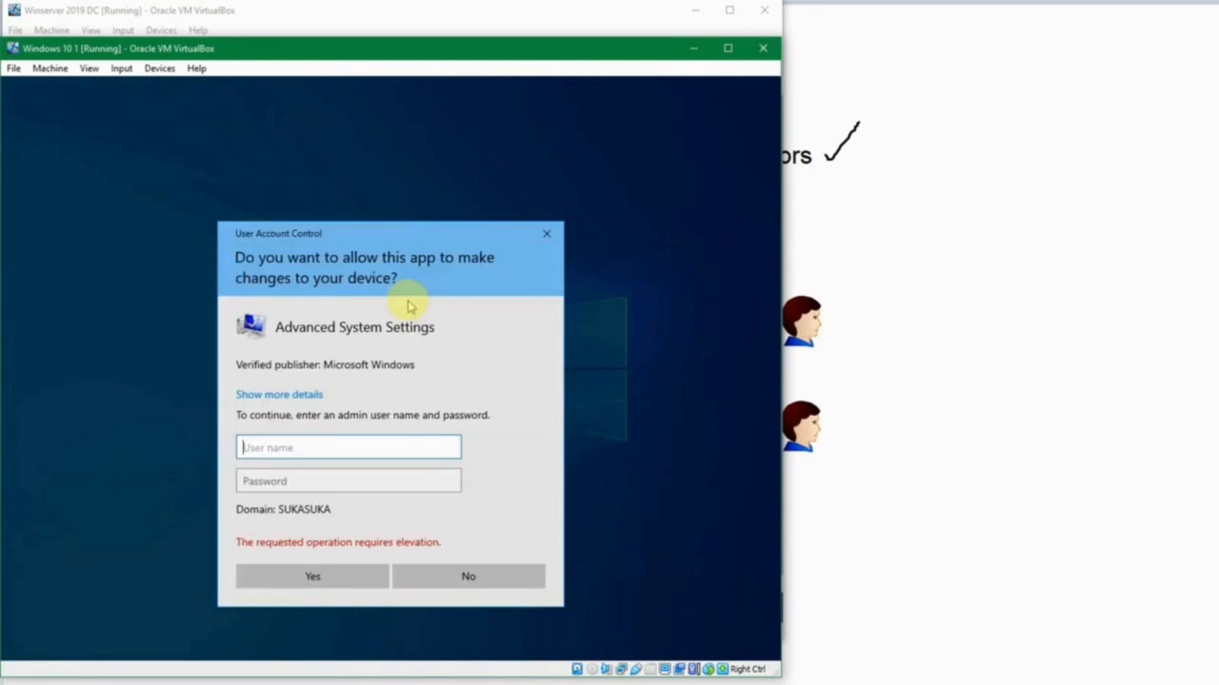
{"action": "key", "text": "Escape"}
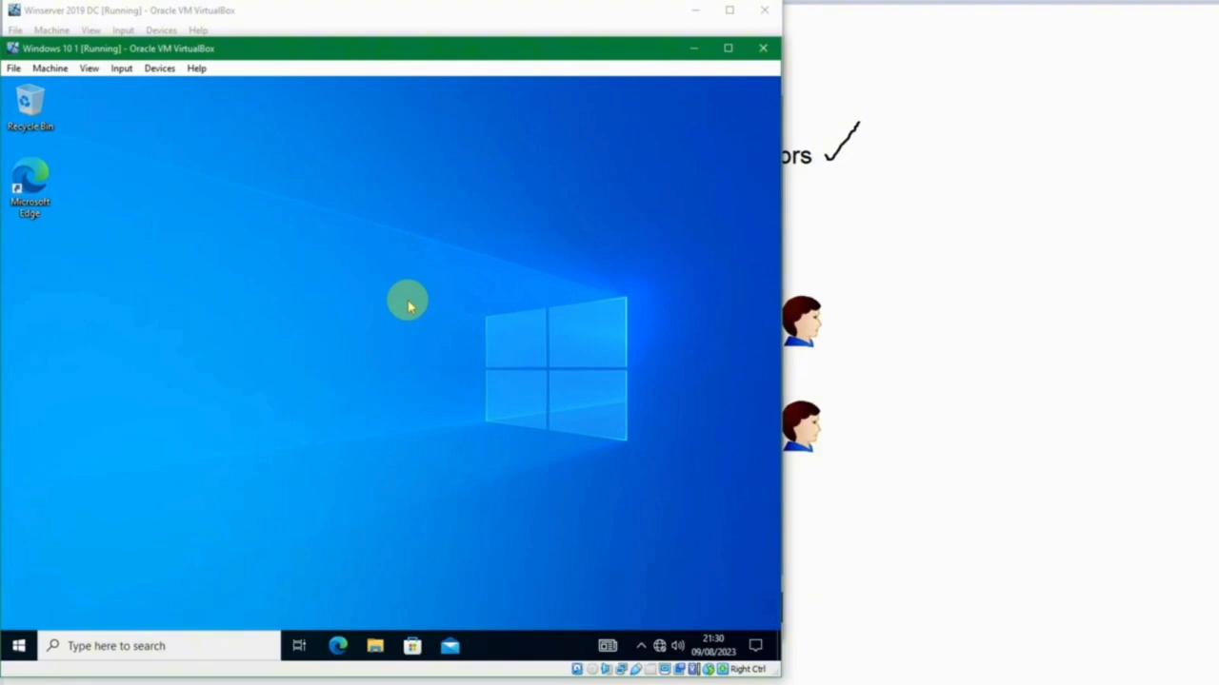
{"action": "left_click", "coordinate": [407, 304]}
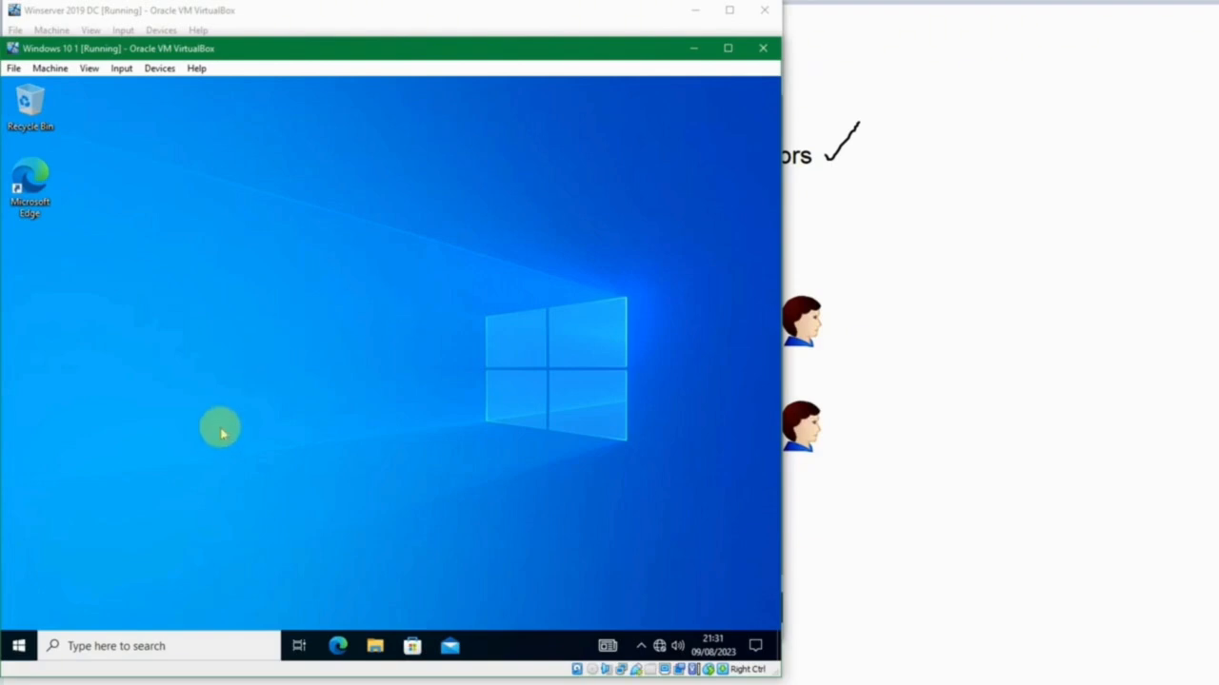
Run Computer Management as administrator, authenticating with the local account .\test and its password.
{"action": "key", "text": "super"}
{"action": "type", "text": "computer"}
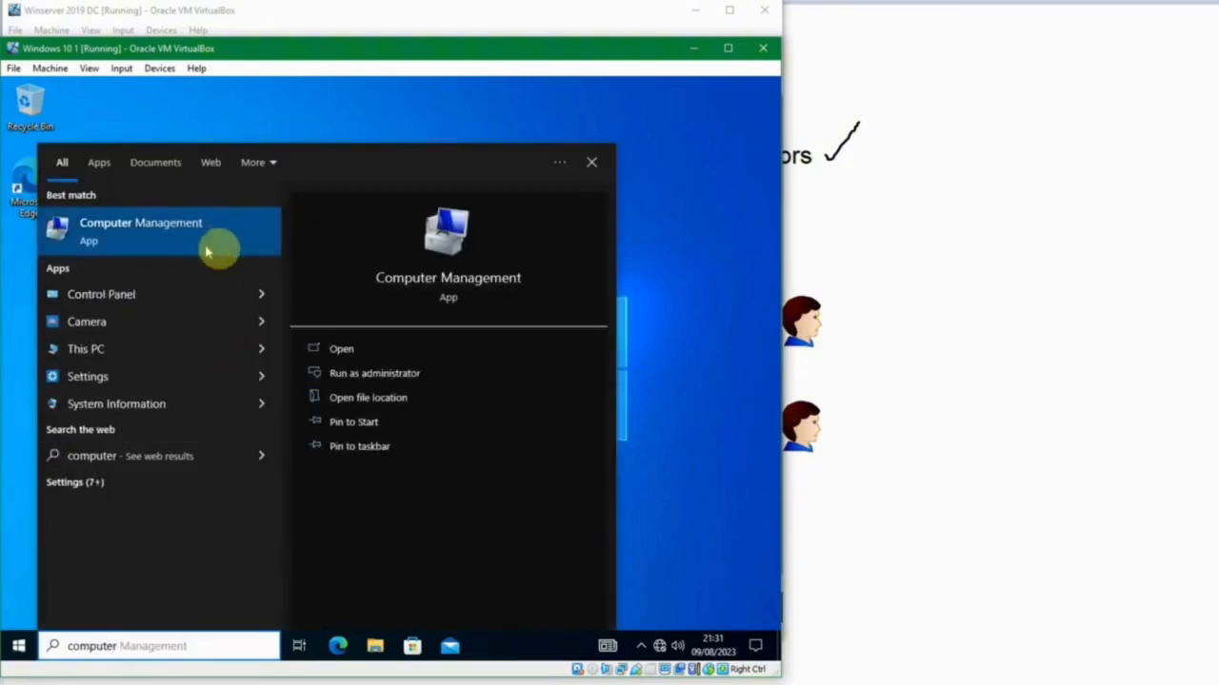
{"action": "left_click", "coordinate": [364, 377]}
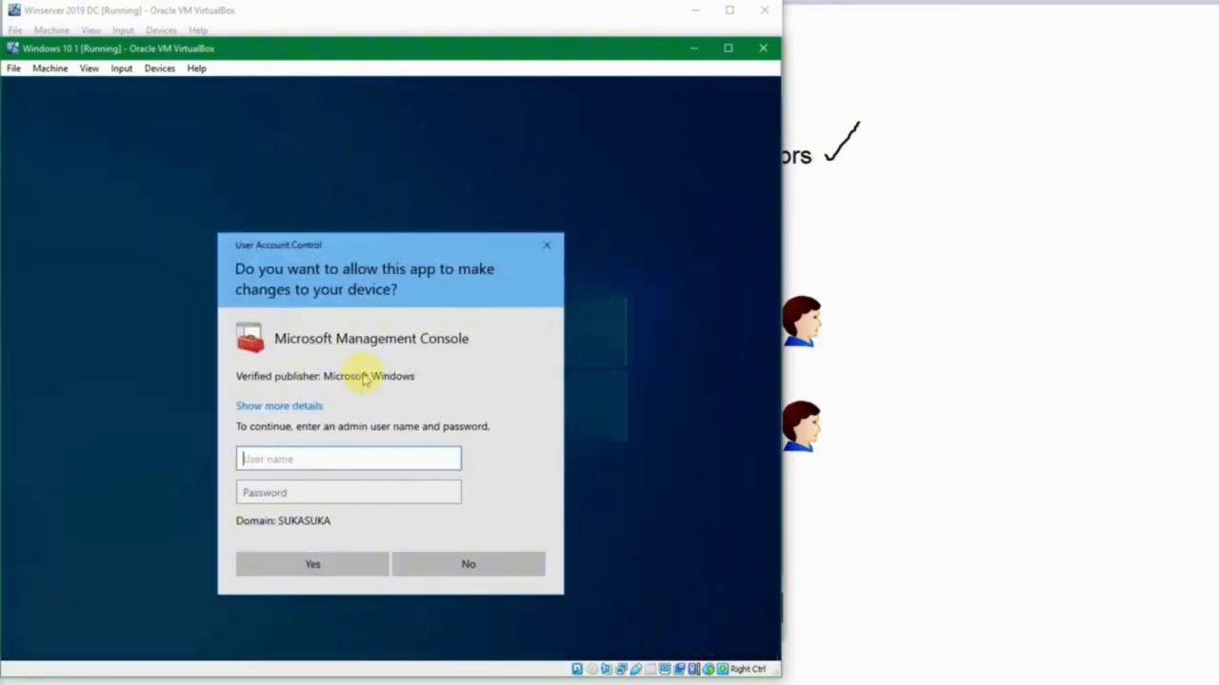
{"action": "type", "text": ".\\"}
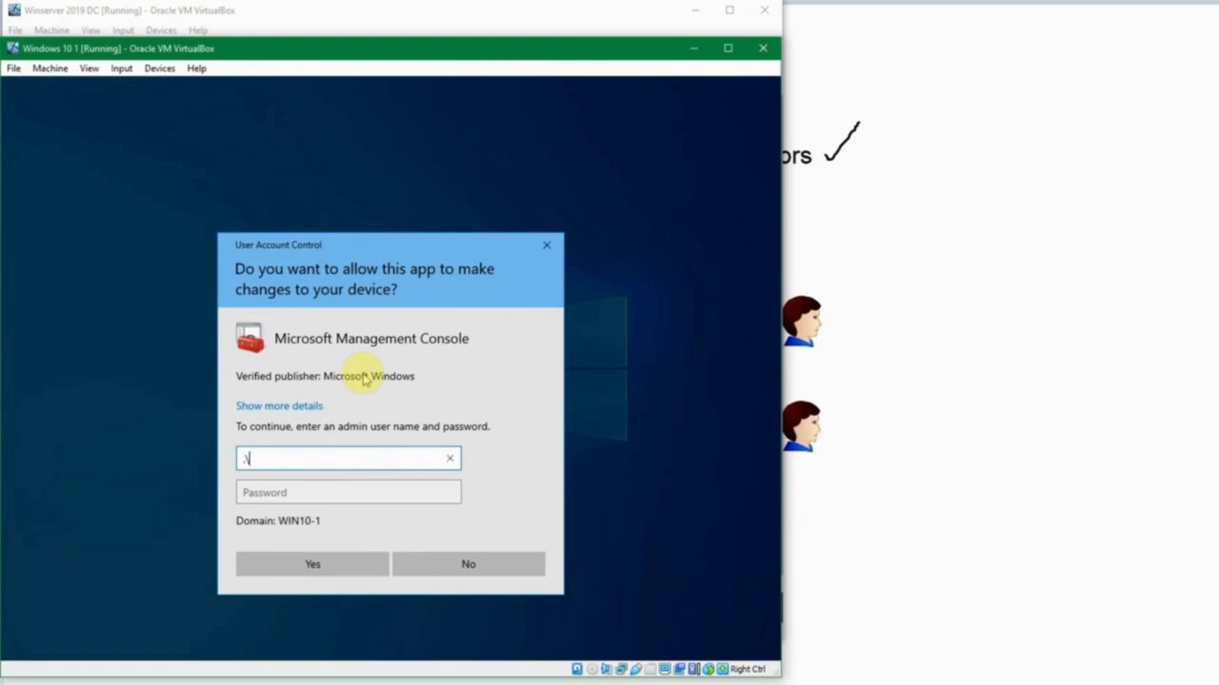
{"action": "type", "text": "test"}
{"action": "key", "text": "Tab"}
{"action": "type", "text": "**"}
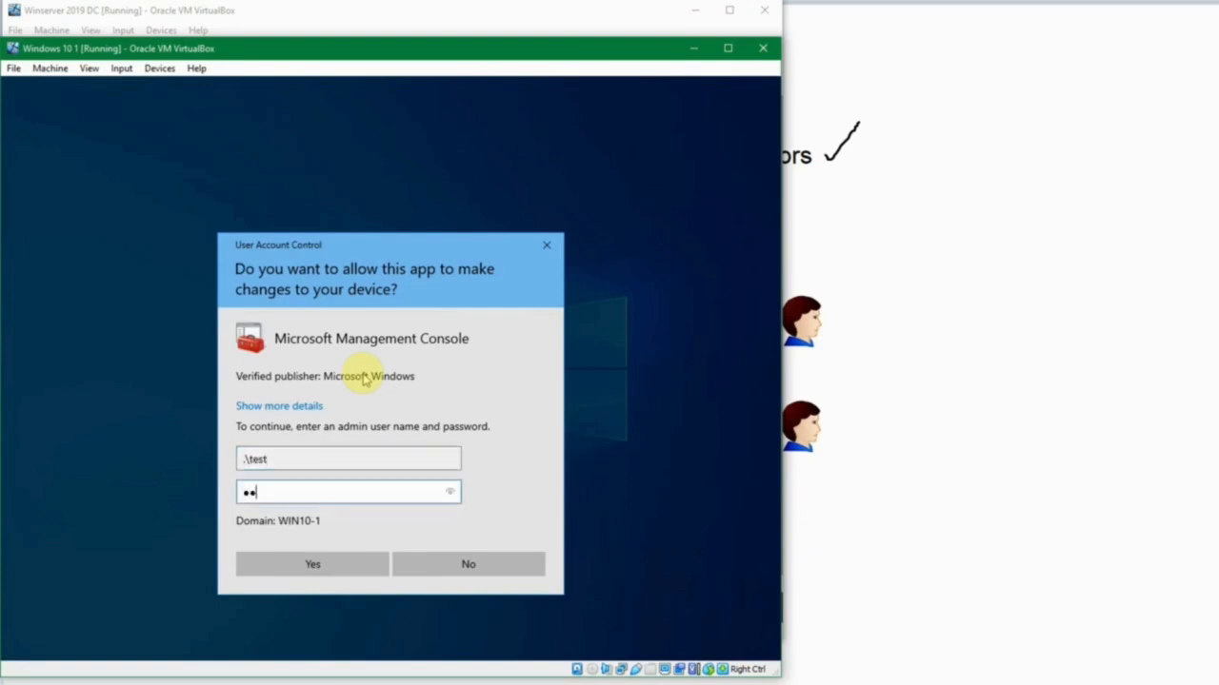
{"action": "key", "text": "Return"}
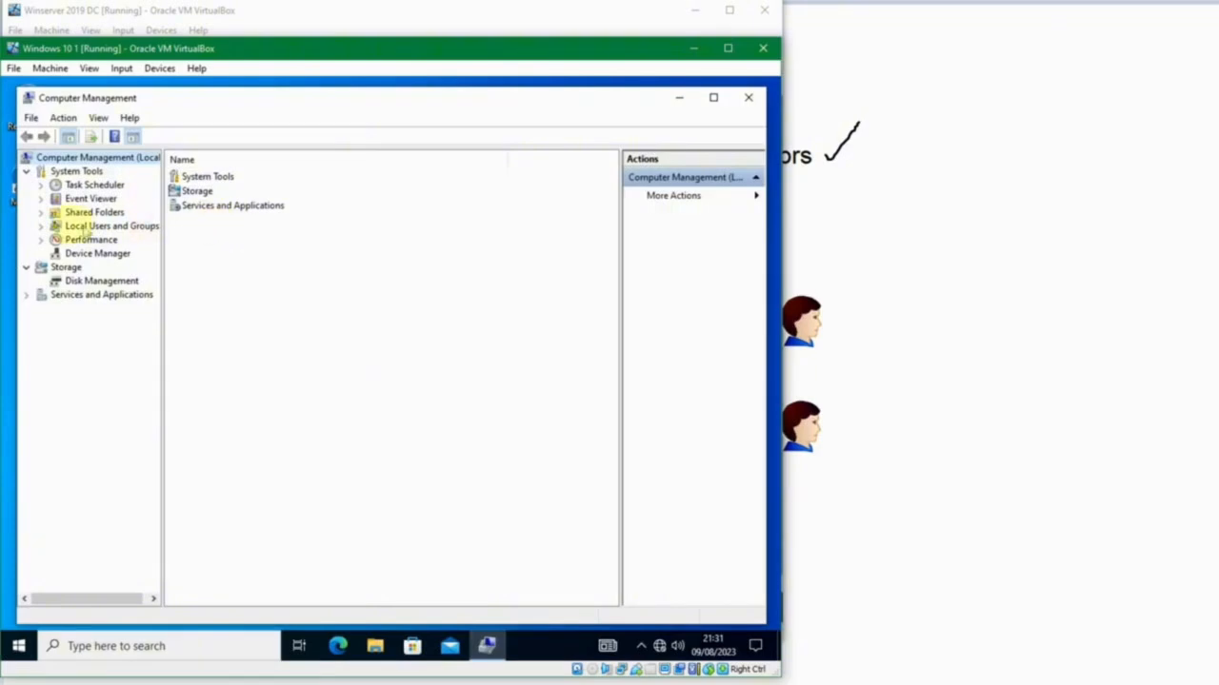
Expand Local Users and Groups, check the Test account among the local users, and show the local groups.
{"action": "left_click", "coordinate": [41, 226]}
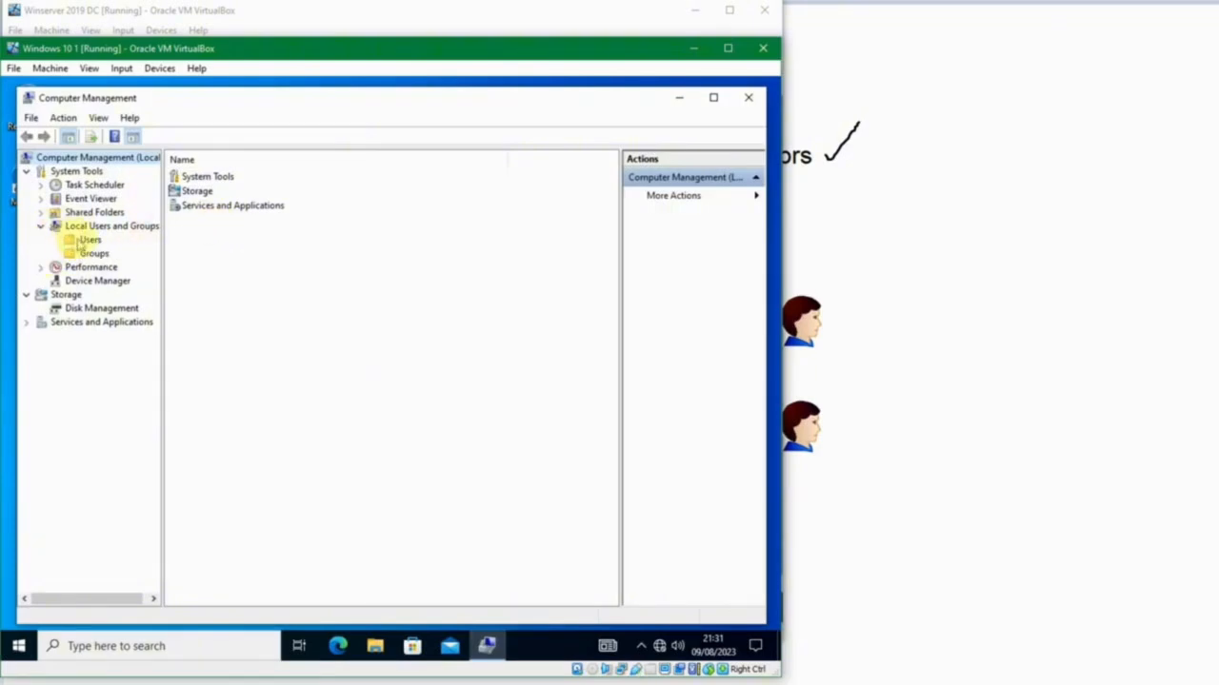
{"action": "left_click", "coordinate": [86, 240]}
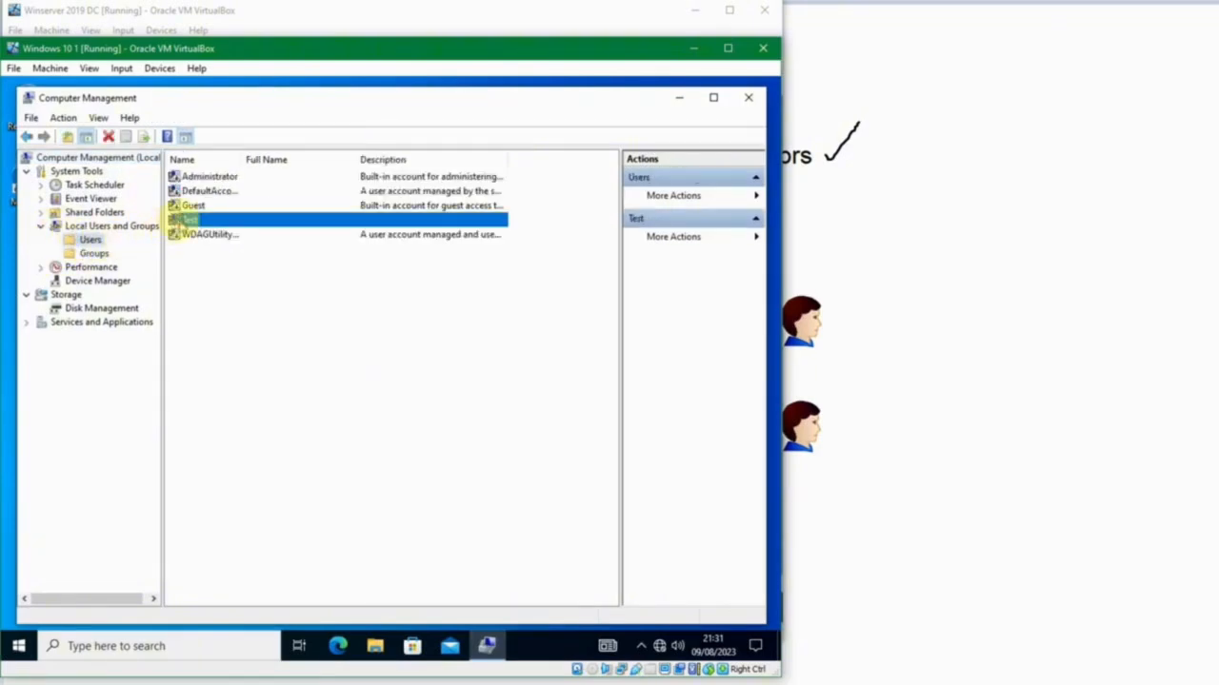
{"action": "left_click", "coordinate": [183, 221]}
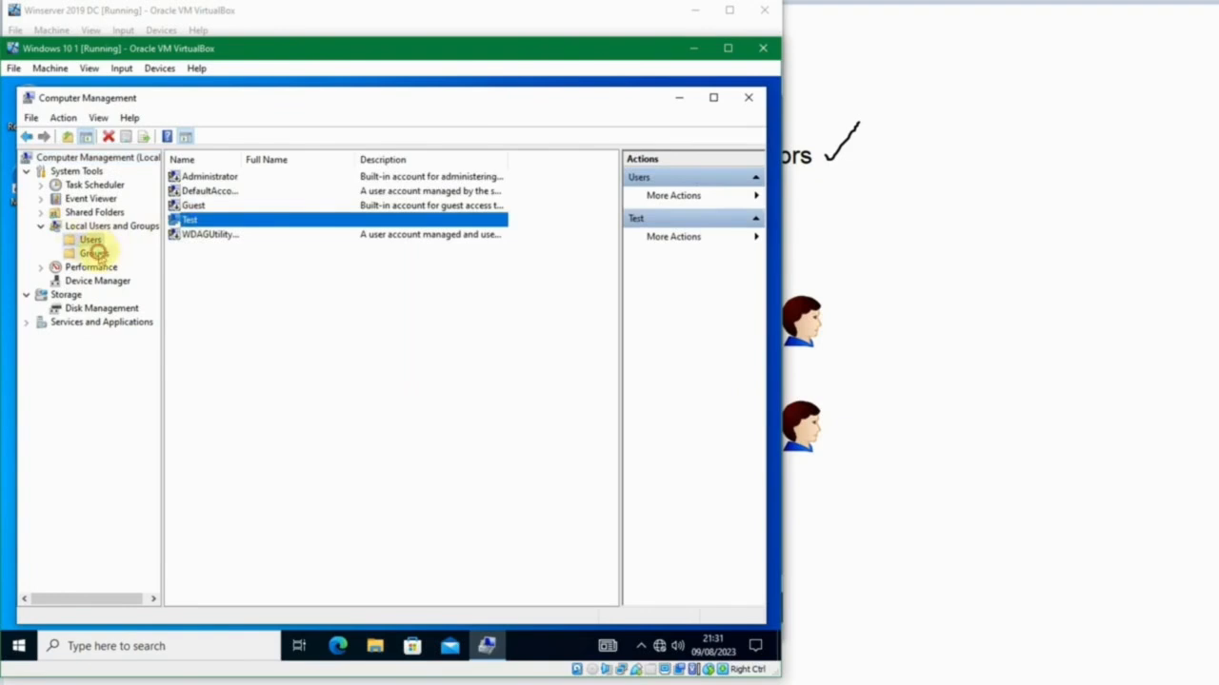
{"action": "left_click", "coordinate": [95, 253]}
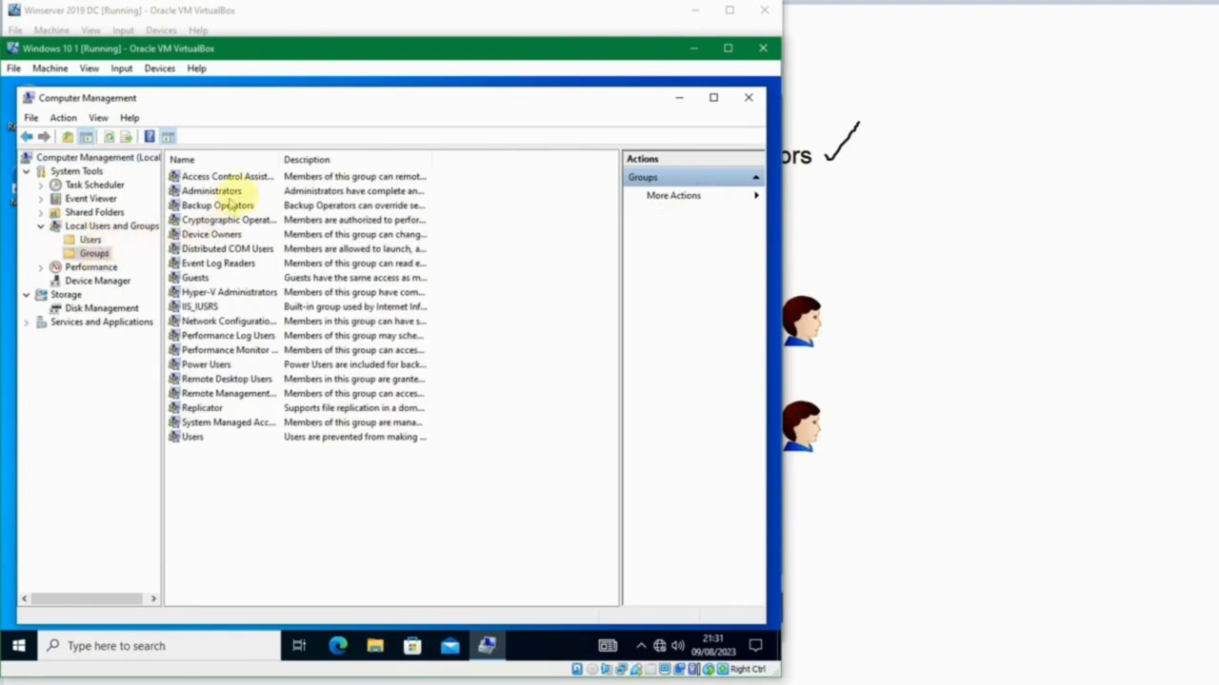
Open the local Administrators group's properties and examine its members: Administrator, SUKASUKA\Domain Admins and Test.
{"action": "left_click_drag", "start_coordinate": [276, 162], "coordinate": [314, 160]}
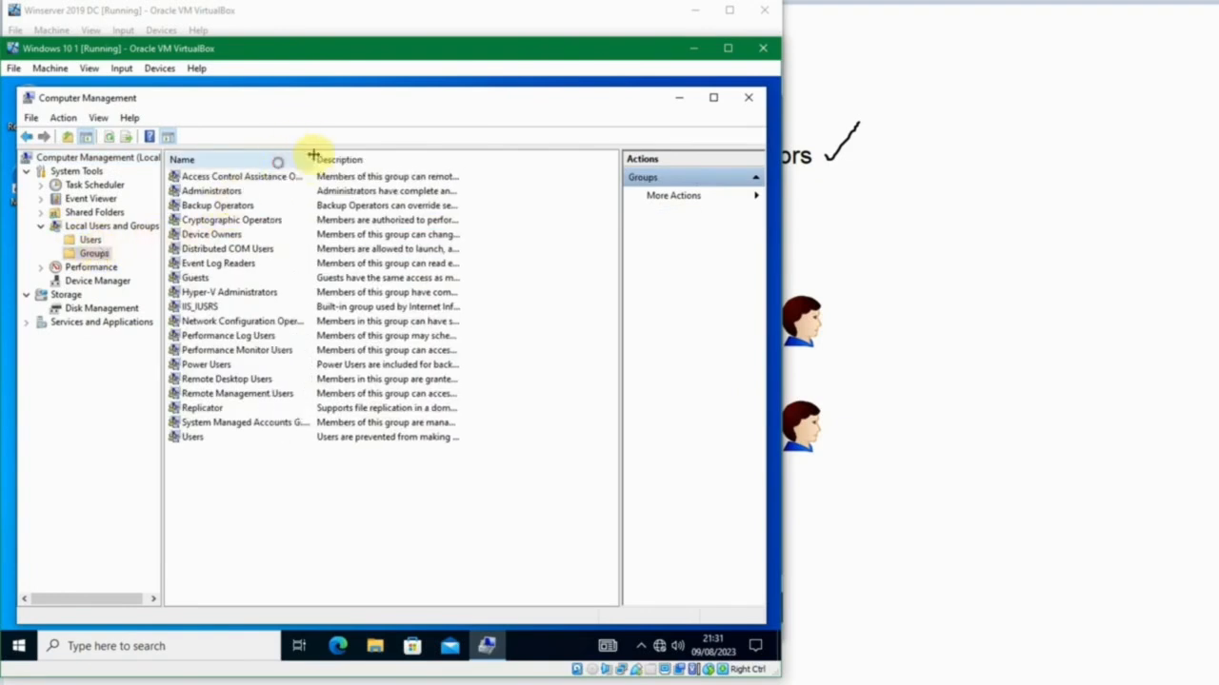
{"action": "double_click", "coordinate": [211, 190]}
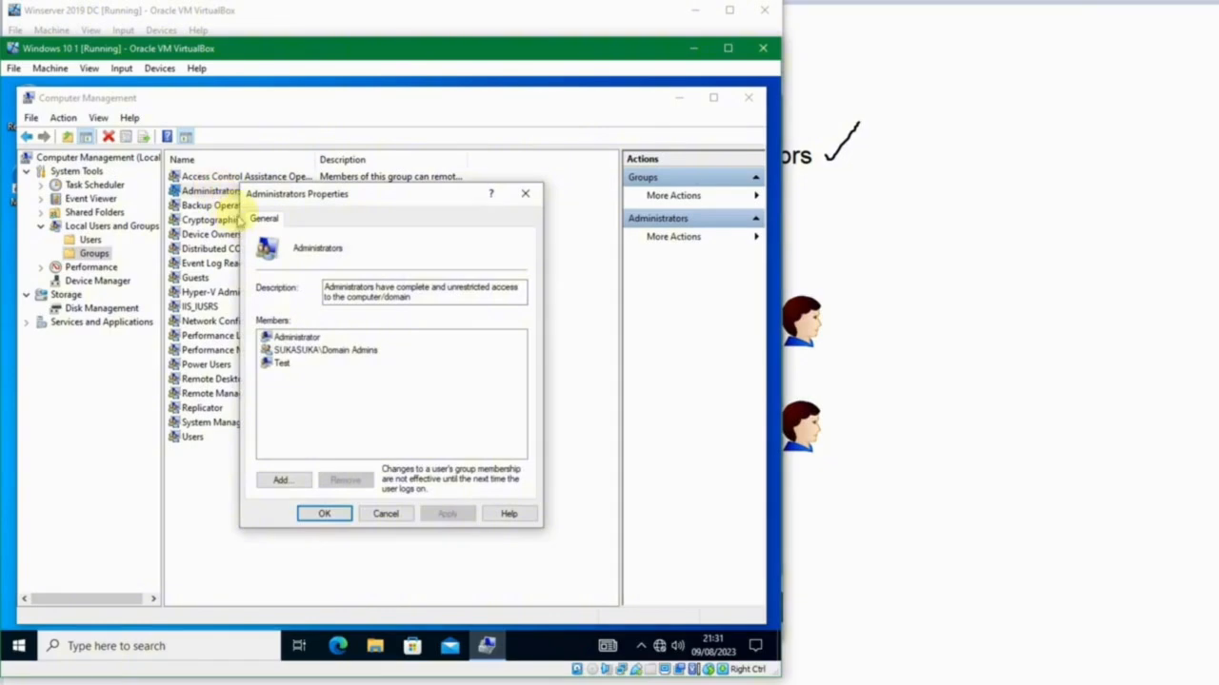
{"action": "left_click_drag", "start_coordinate": [400, 200], "coordinate": [462, 194]}
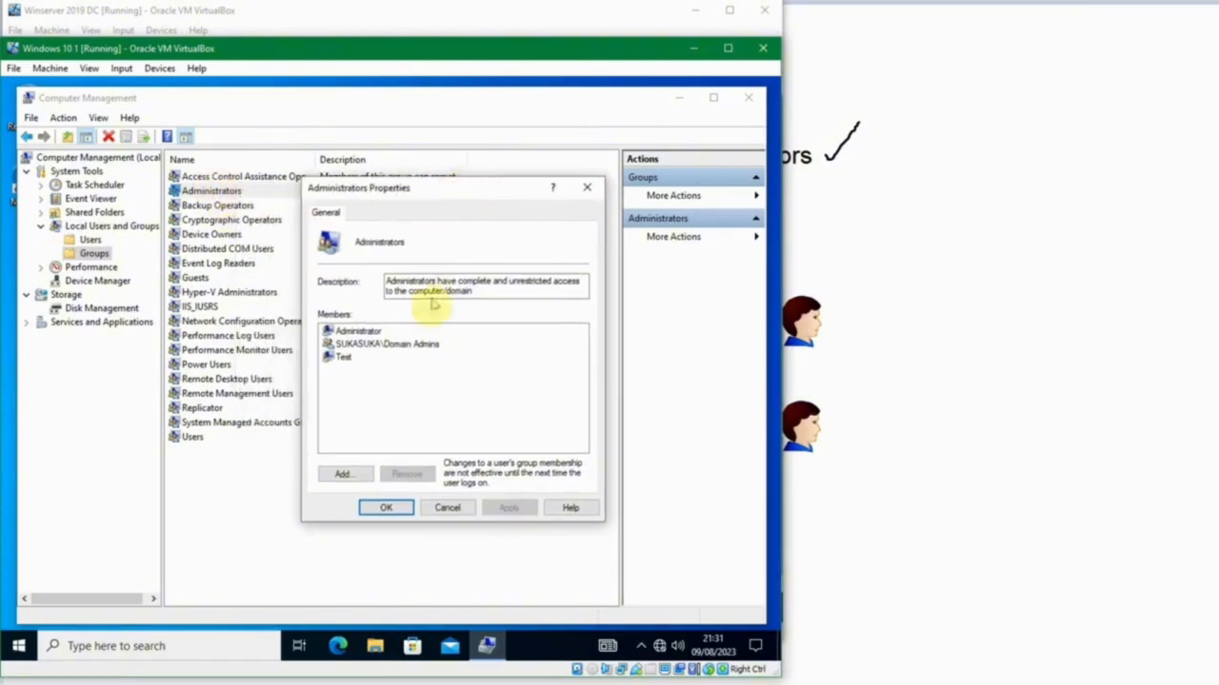
{"action": "left_click", "coordinate": [366, 344]}
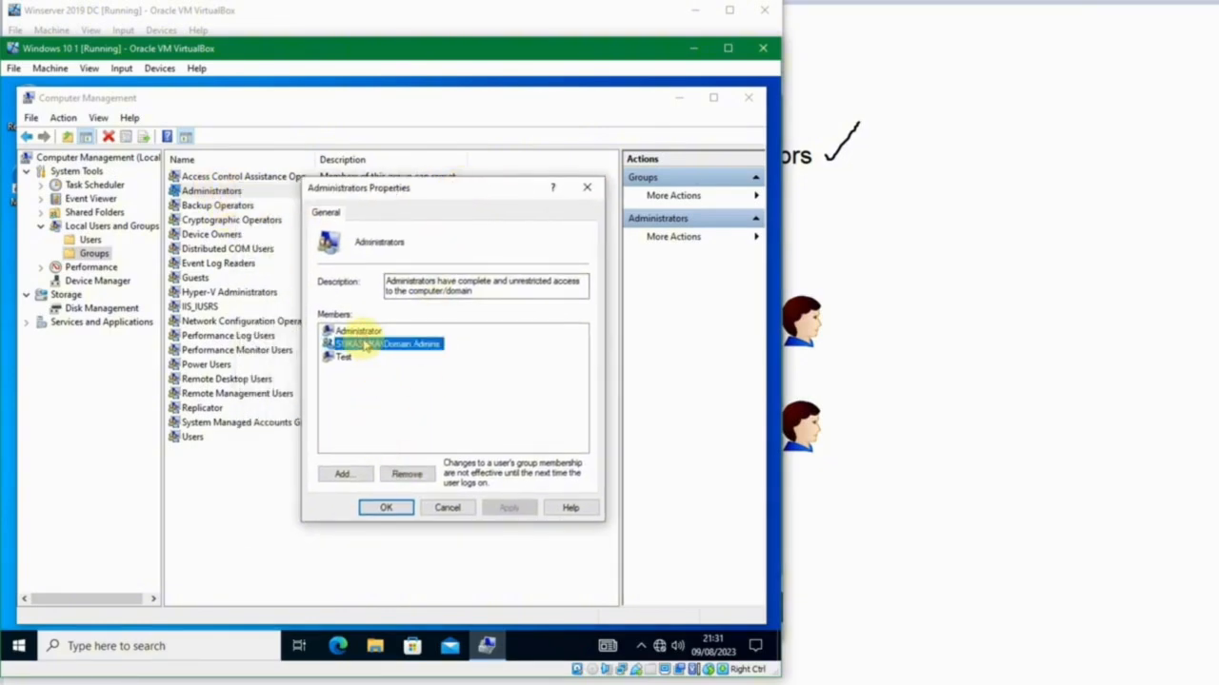
{"action": "left_click", "coordinate": [364, 332]}
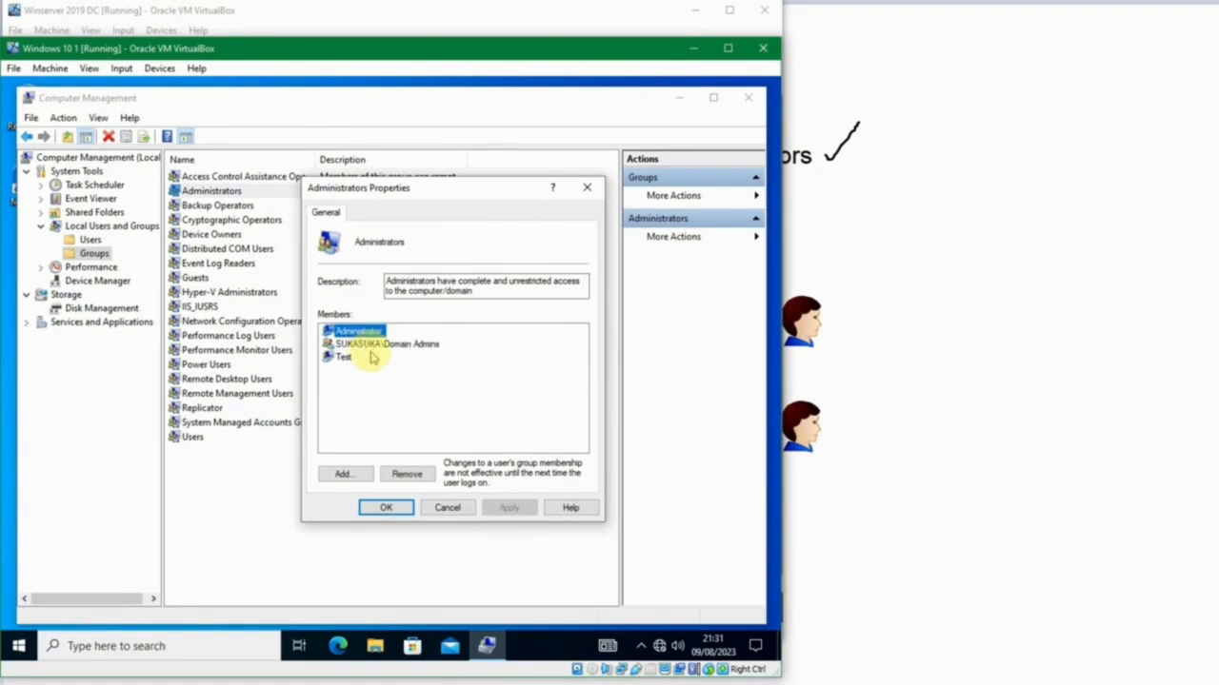
{"action": "left_click", "coordinate": [372, 362]}
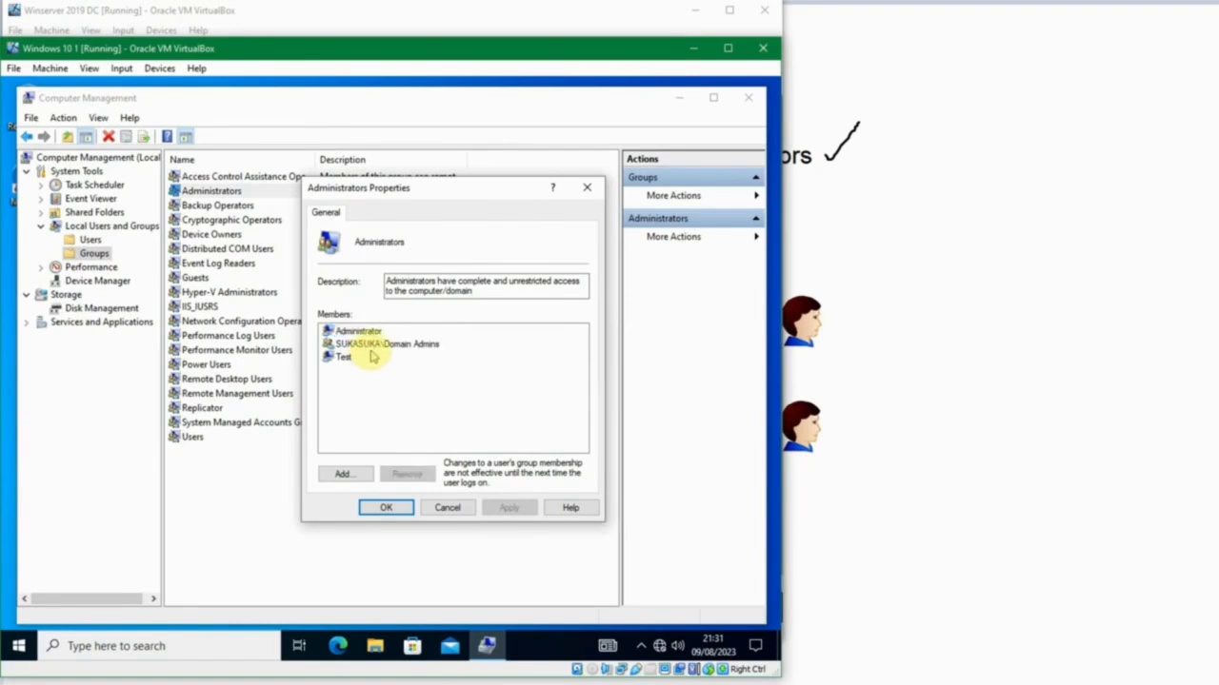
{"action": "left_click", "coordinate": [364, 346]}
{"action": "left_click", "coordinate": [338, 358]}
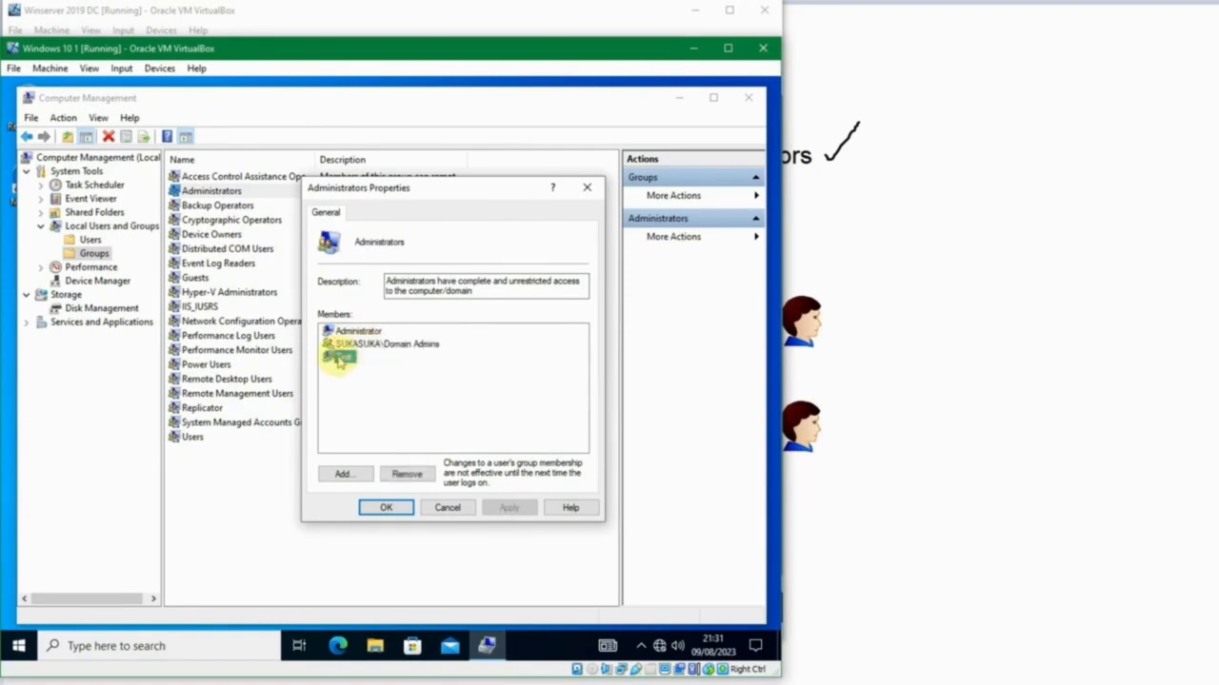
{"action": "left_click", "coordinate": [392, 346]}
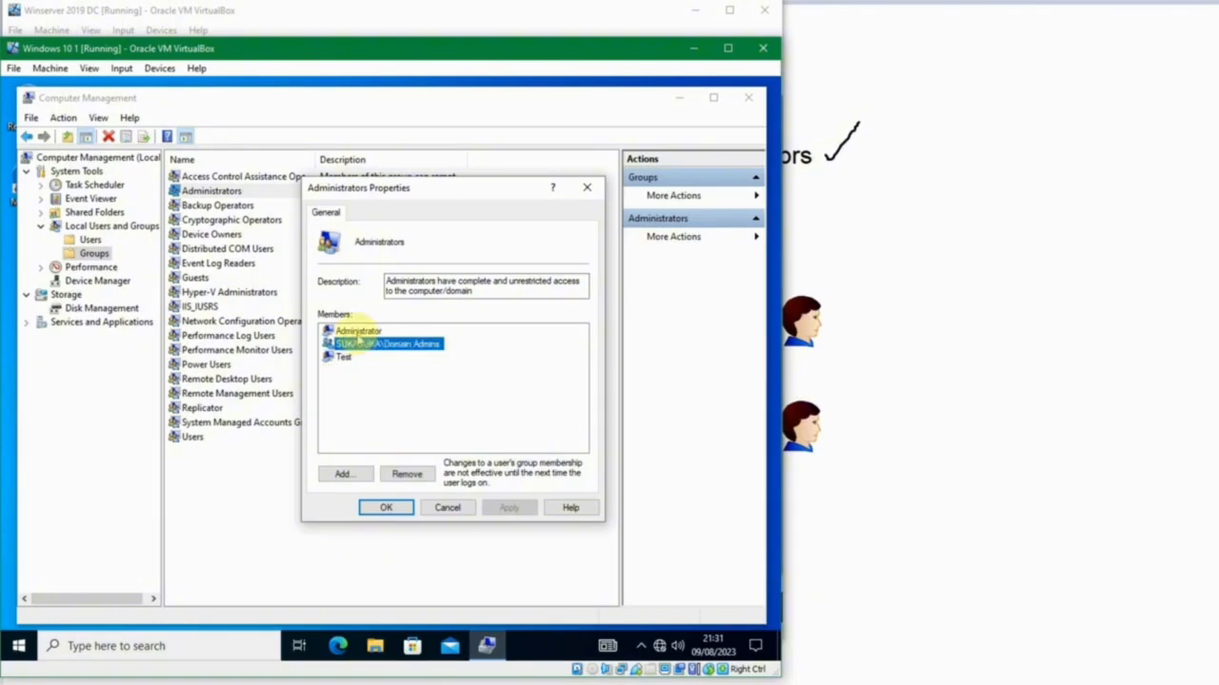
{"action": "left_click", "coordinate": [360, 333]}
{"action": "left_click", "coordinate": [340, 357]}
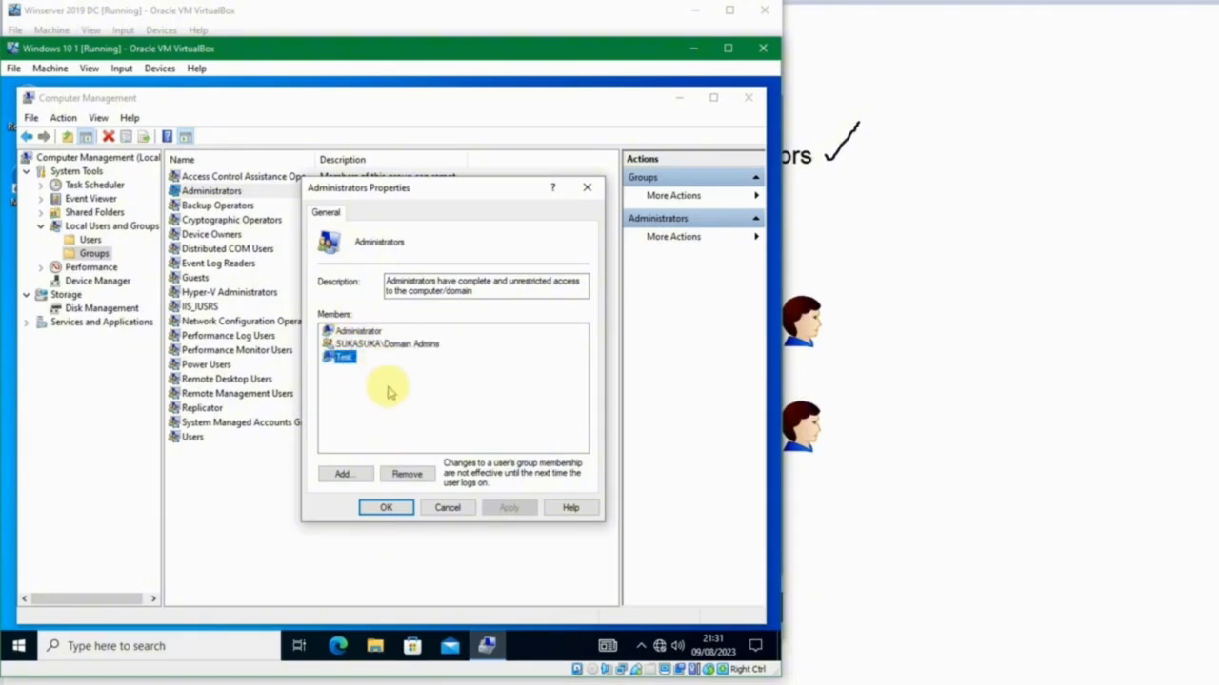
Start adding a member to the Administrators group and check the Manager Legal user's first name against sukasuka.com.
{"action": "left_click", "coordinate": [345, 472]}
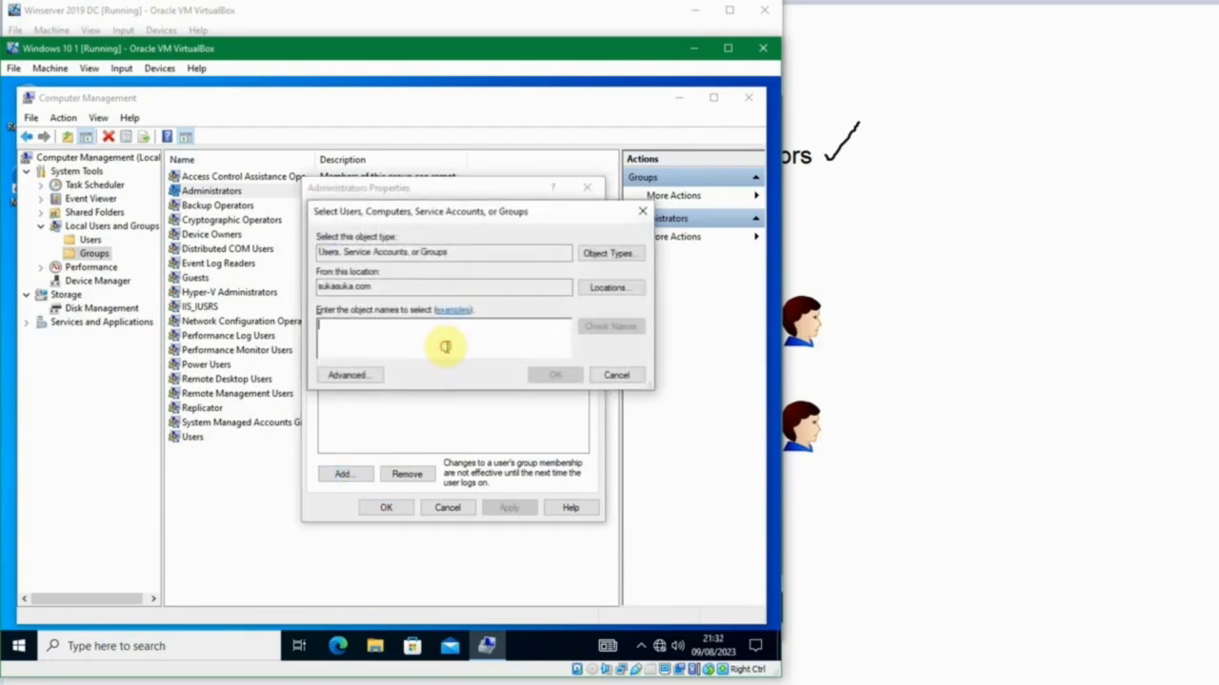
{"action": "left_click_drag", "start_coordinate": [476, 286], "coordinate": [291, 291]}
{"action": "left_click", "coordinate": [398, 324]}
{"action": "type", "text": "b"}
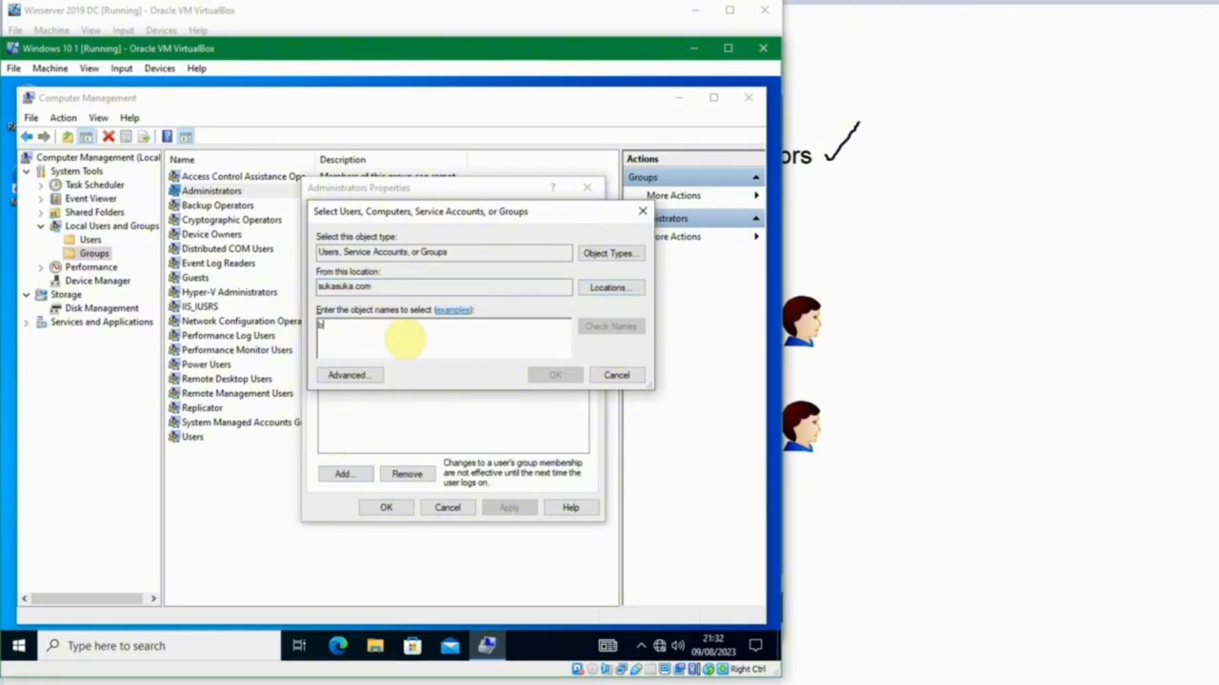
{"action": "type", "text": "ambang"}
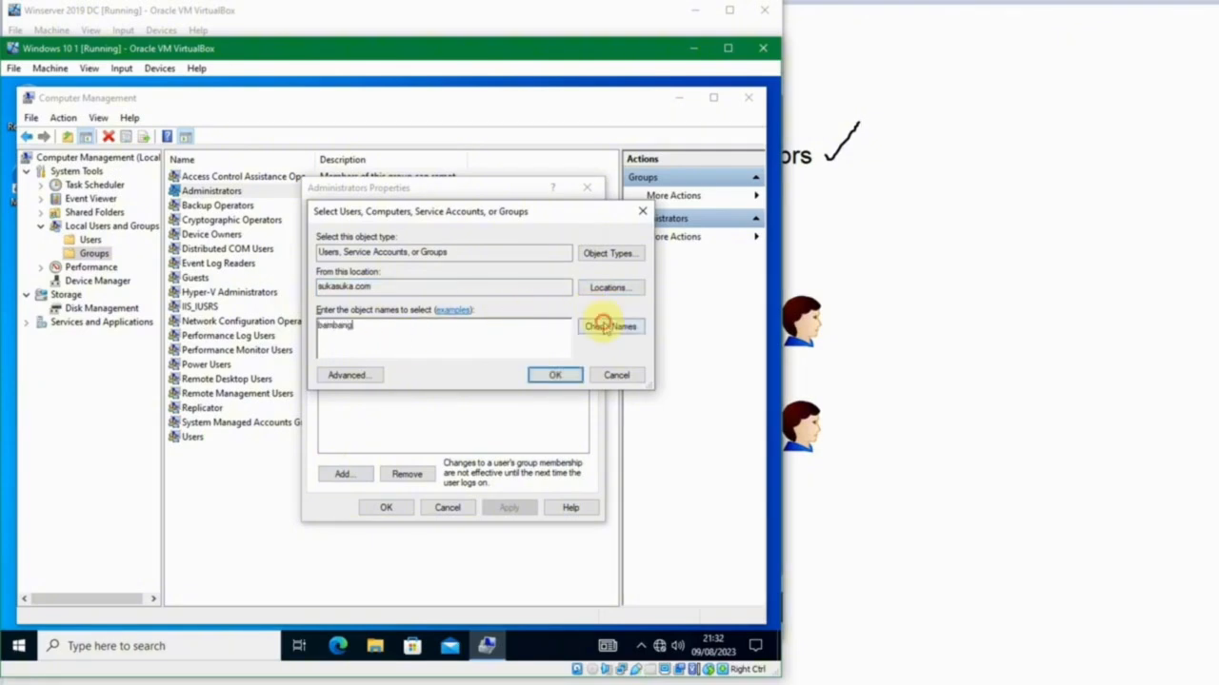
{"action": "left_click", "coordinate": [609, 326]}
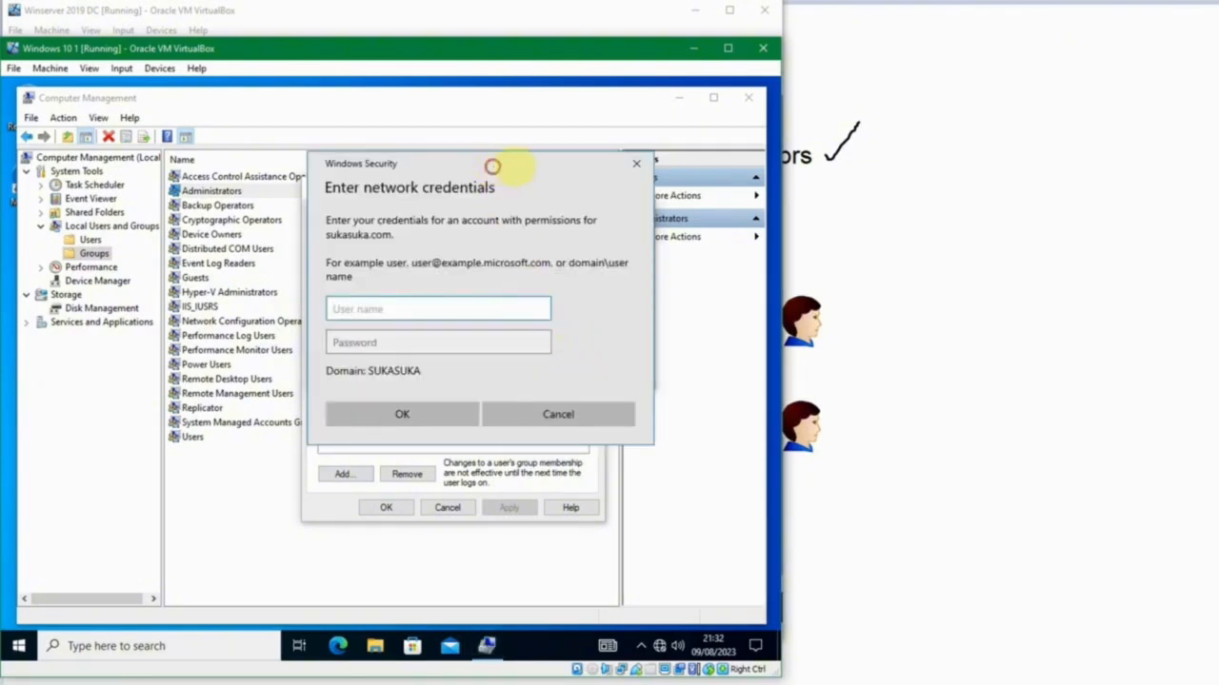
Authenticate to the SUKASUKA domain with the Manager Legal user's user name and account password.
{"action": "left_click_drag", "start_coordinate": [492, 163], "coordinate": [526, 168]}
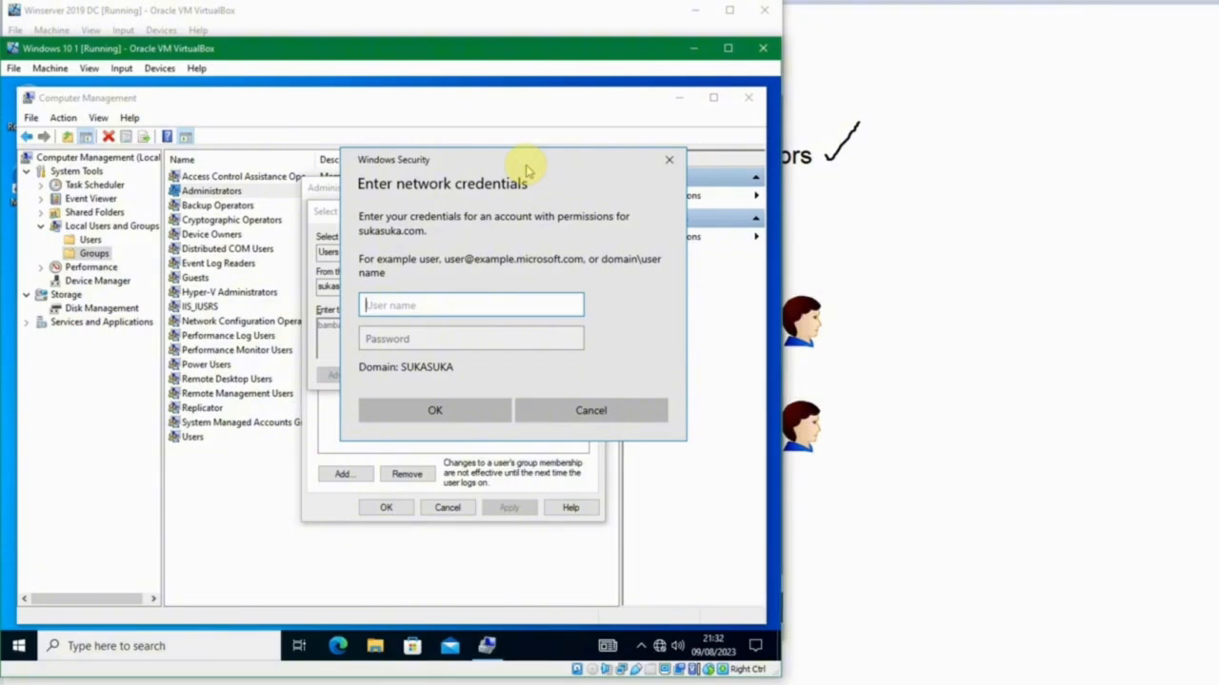
{"action": "key", "text": "Tab"}
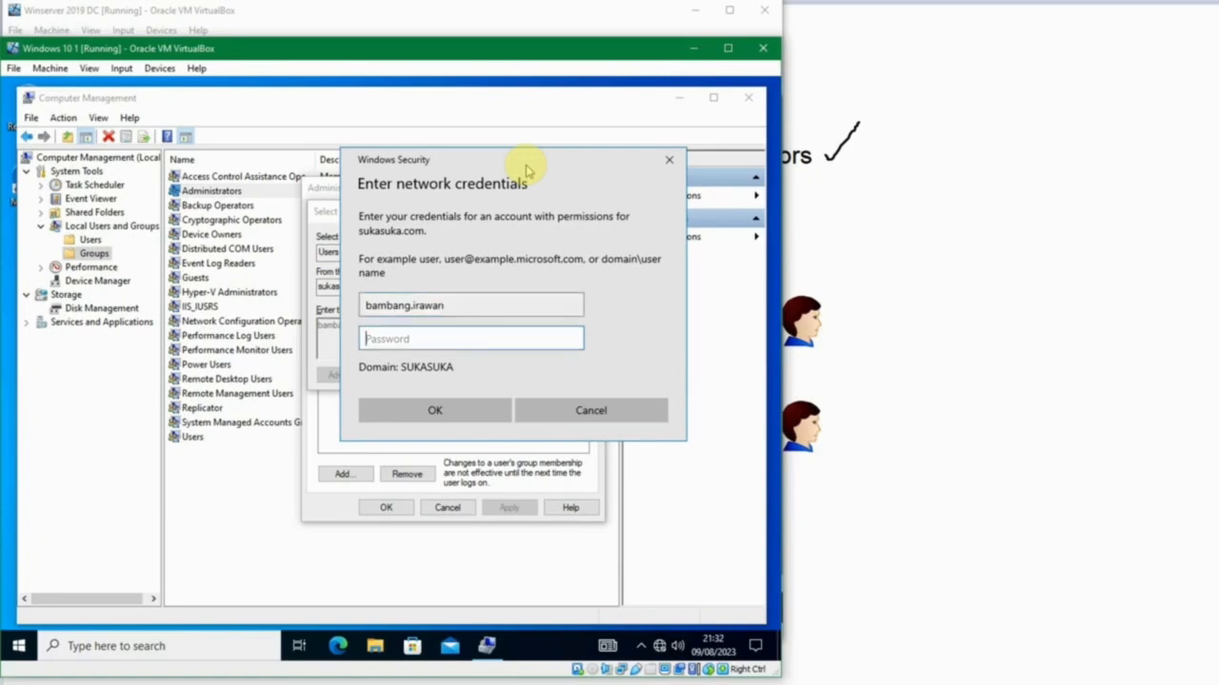
{"action": "type", "text": "••••"}
{"action": "key", "text": "Return"}
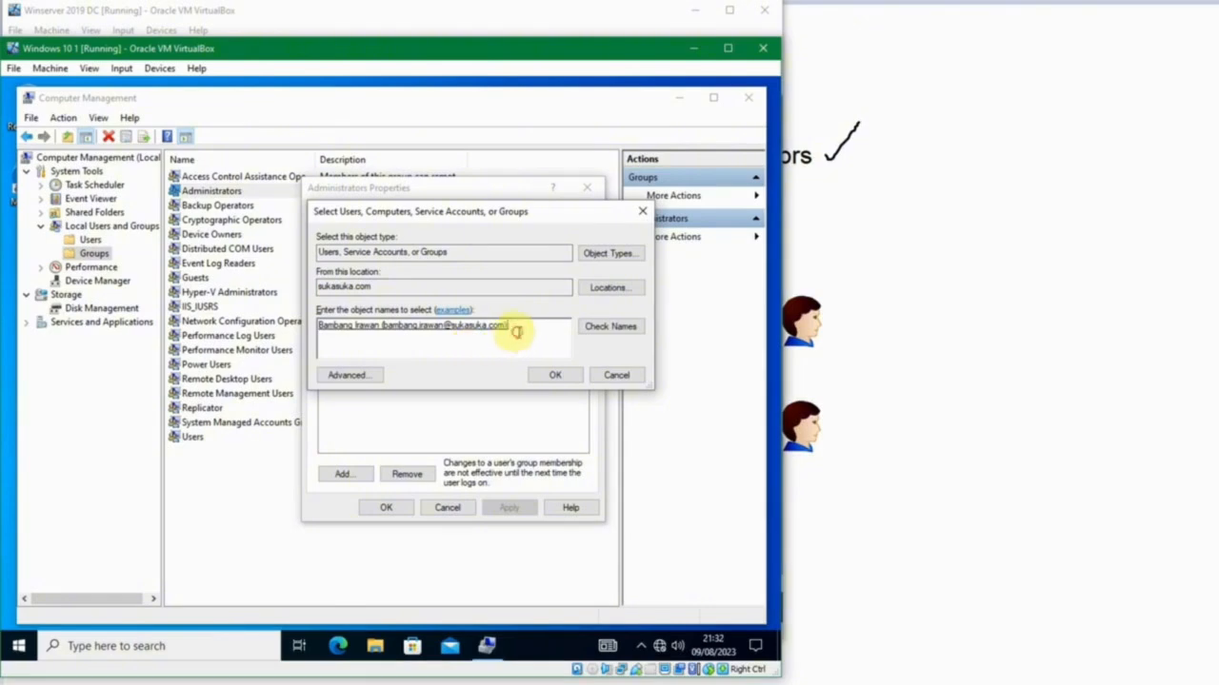
Add the resolved domain user to the local Administrators group, save the membership and close Computer Management.
{"action": "left_click_drag", "start_coordinate": [517, 332], "coordinate": [429, 334]}
{"action": "left_click", "coordinate": [453, 346]}
{"action": "left_click", "coordinate": [554, 376]}
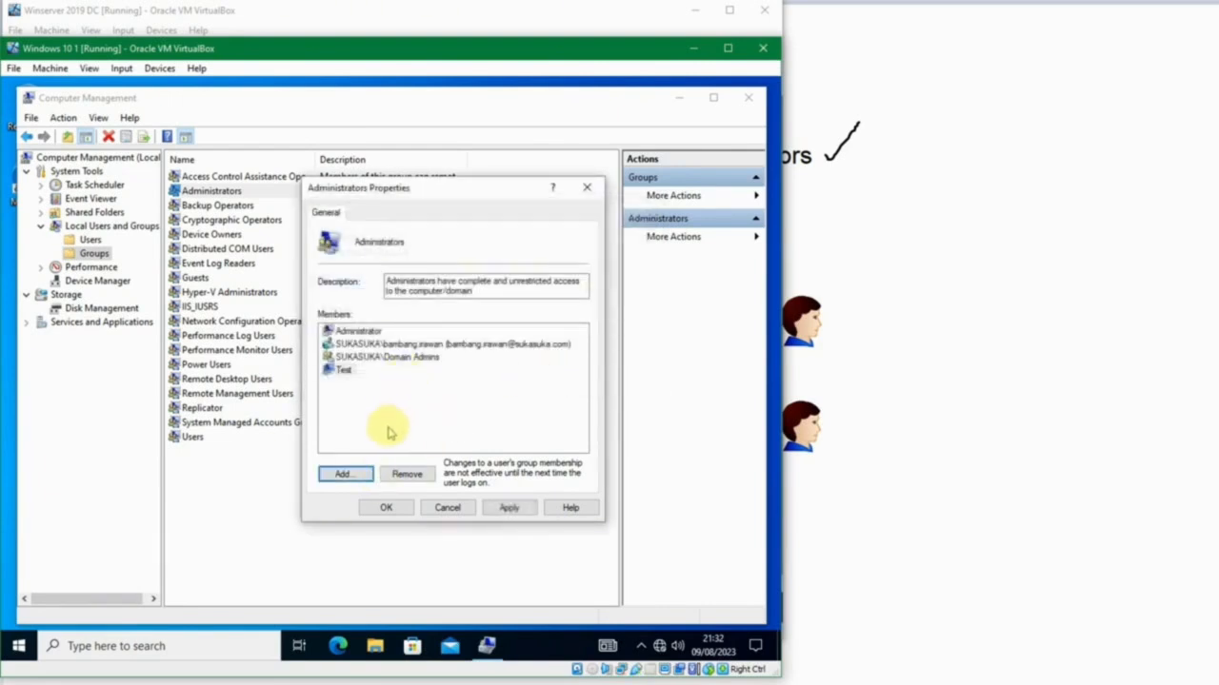
{"action": "left_click", "coordinate": [453, 345]}
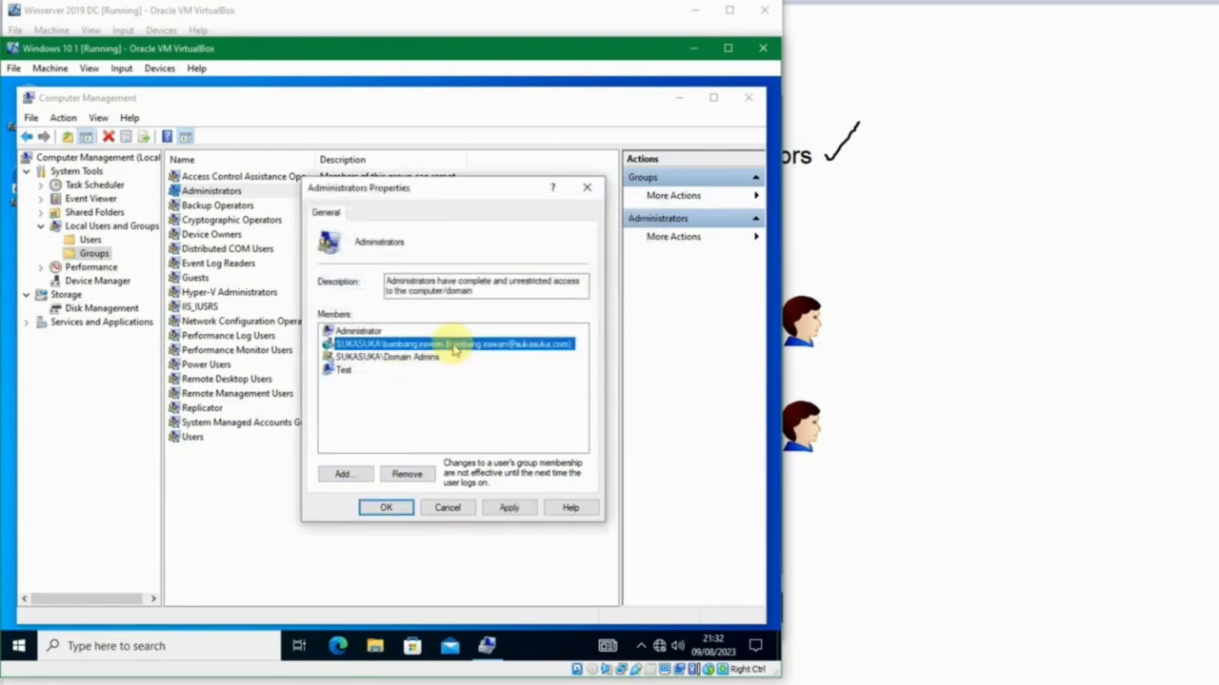
{"action": "left_click", "coordinate": [386, 506]}
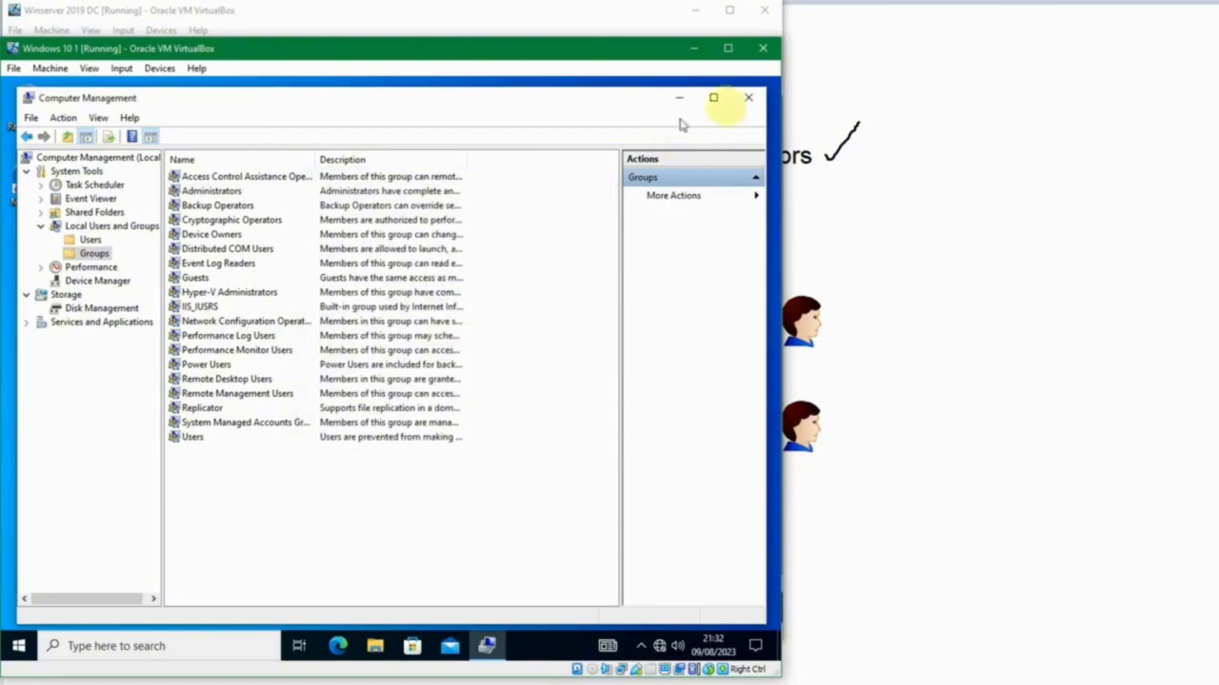
{"action": "left_click", "coordinate": [748, 98]}
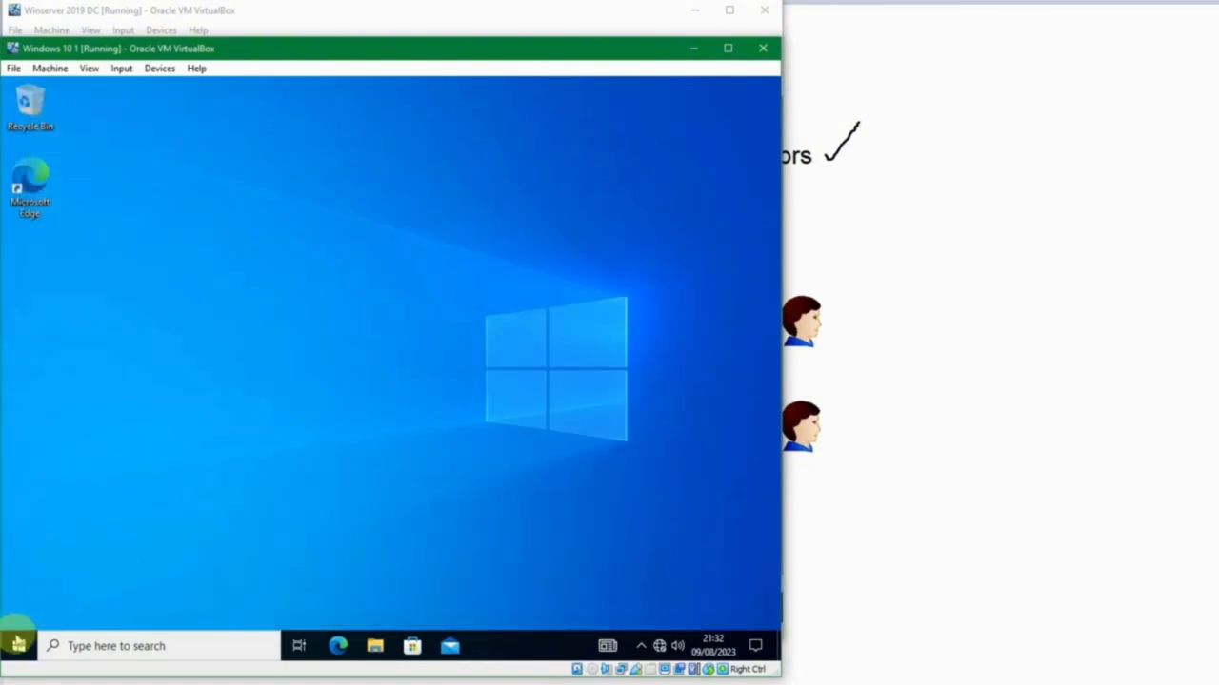
Sign out of Windows 10 and sign in again as the same domain user with the account password.
{"action": "right_click", "coordinate": [18, 644]}
{"action": "mouse_move", "coordinate": [98, 595]}
{"action": "left_click", "coordinate": [281, 543]}
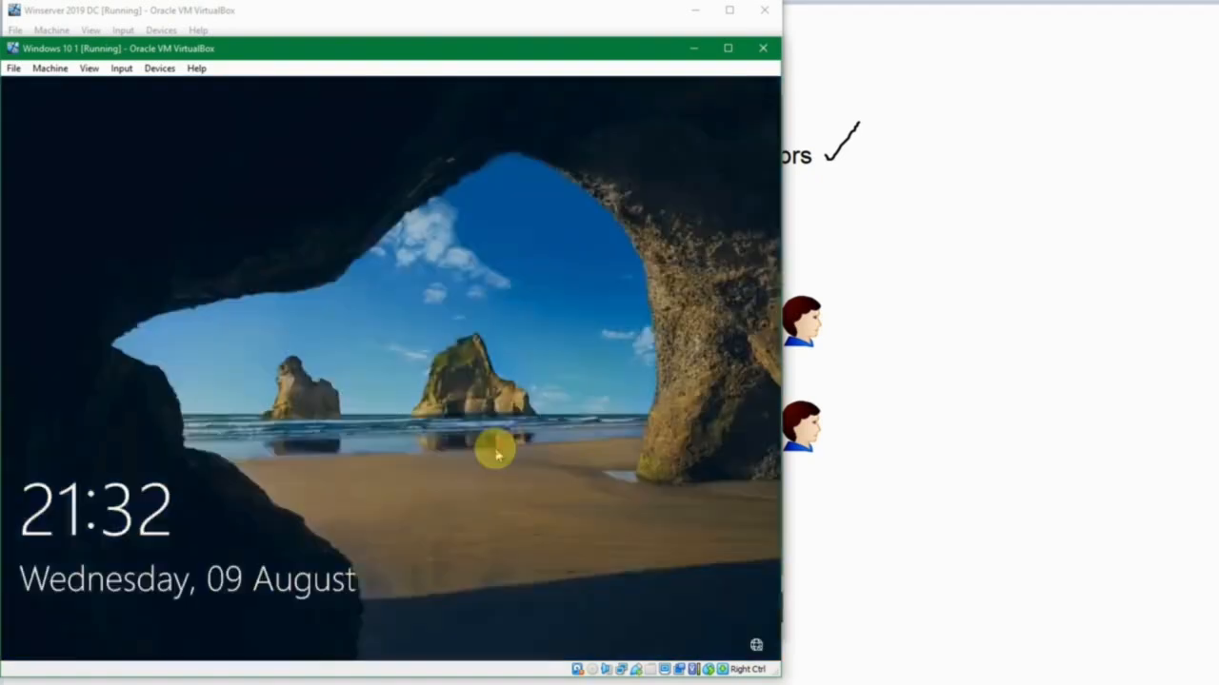
{"action": "left_click", "coordinate": [494, 455]}
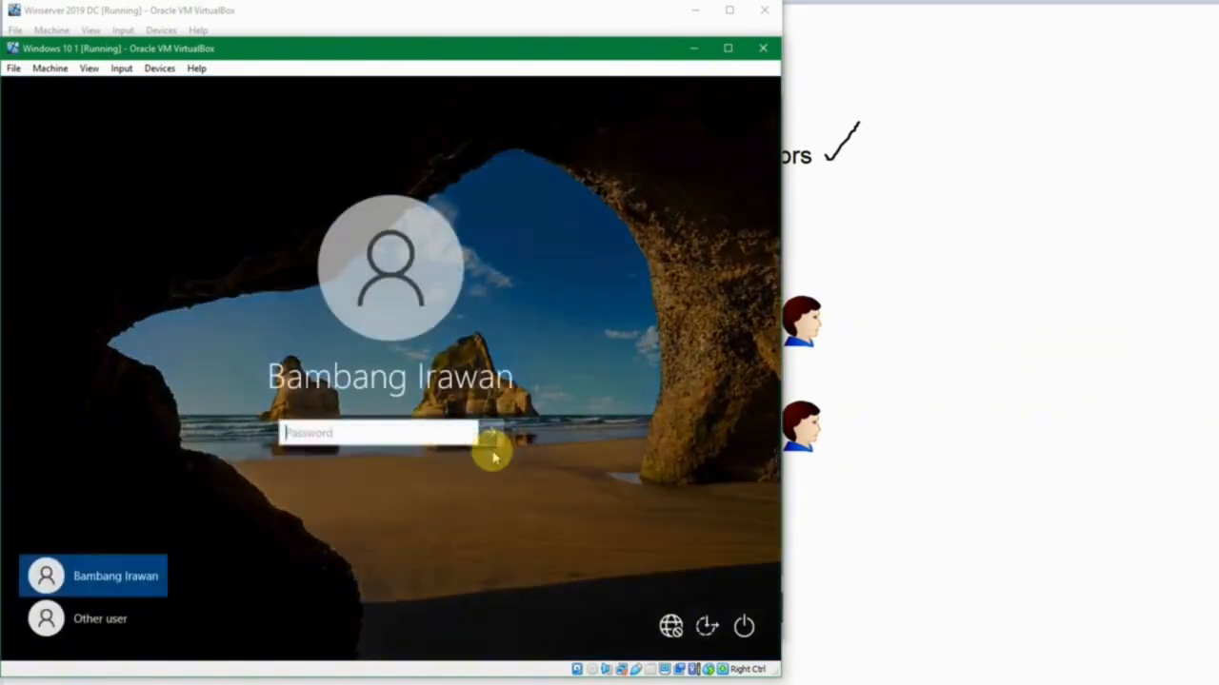
{"action": "type", "text": "P"}
{"action": "key", "text": "Return"}
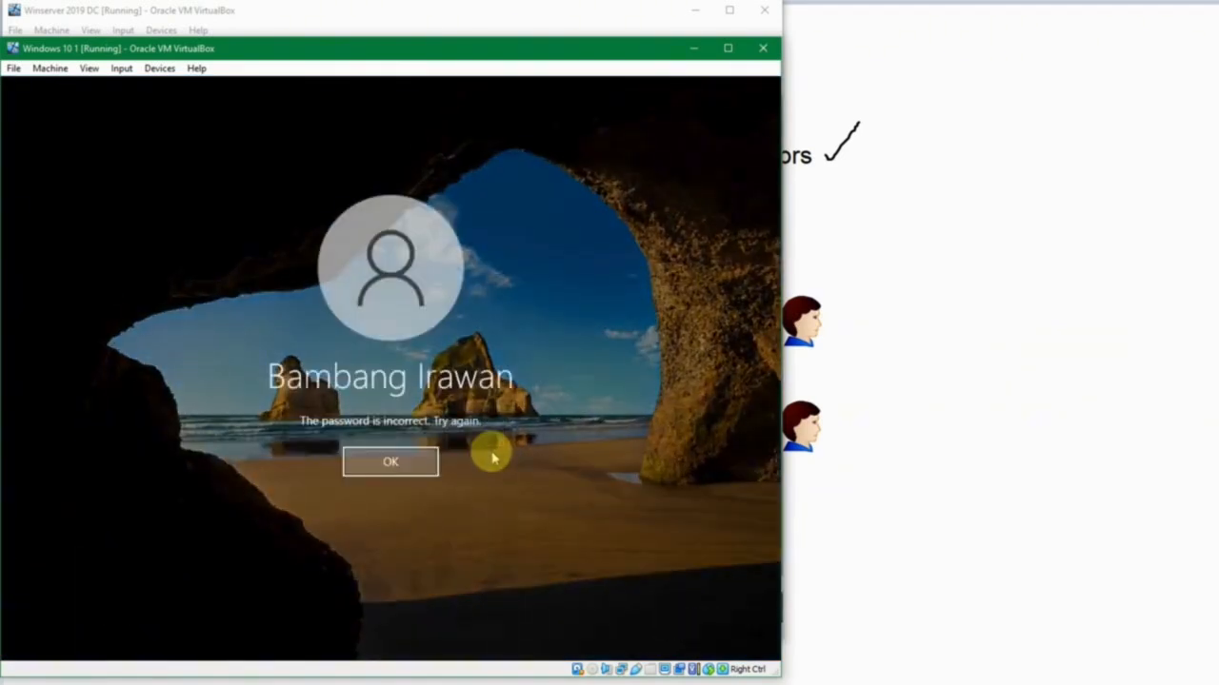
{"action": "key", "text": "Return"}
{"action": "type", "text": "Pas"}
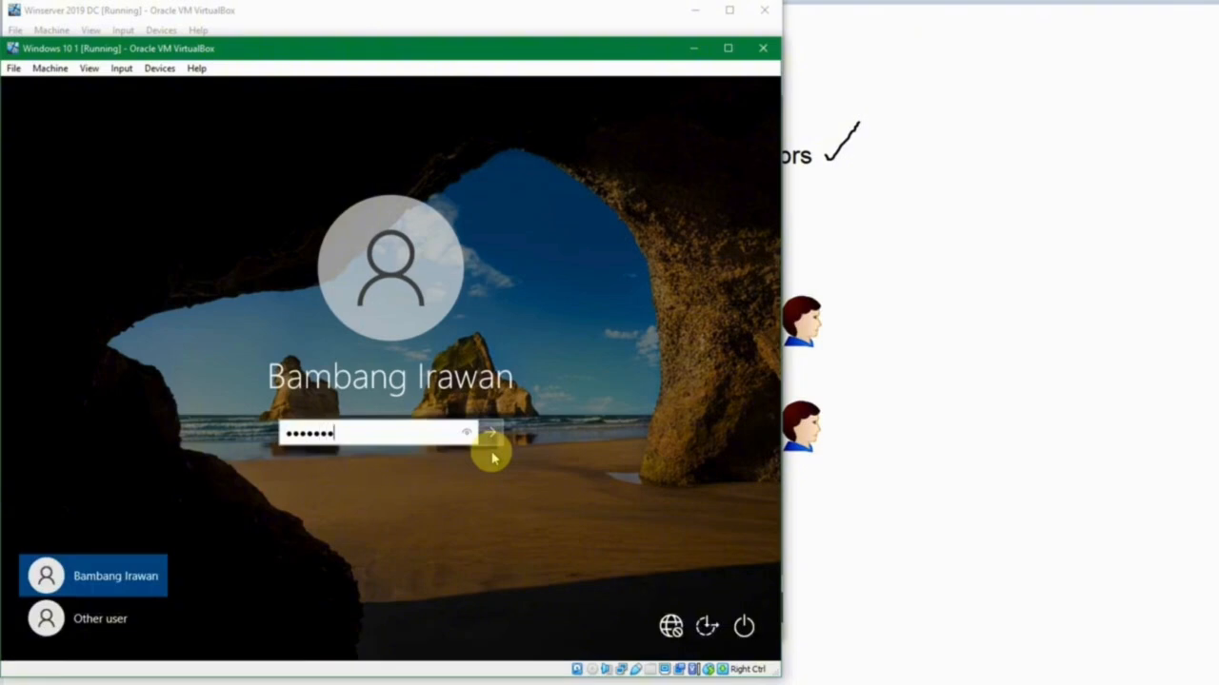
{"action": "left_click", "coordinate": [489, 436]}
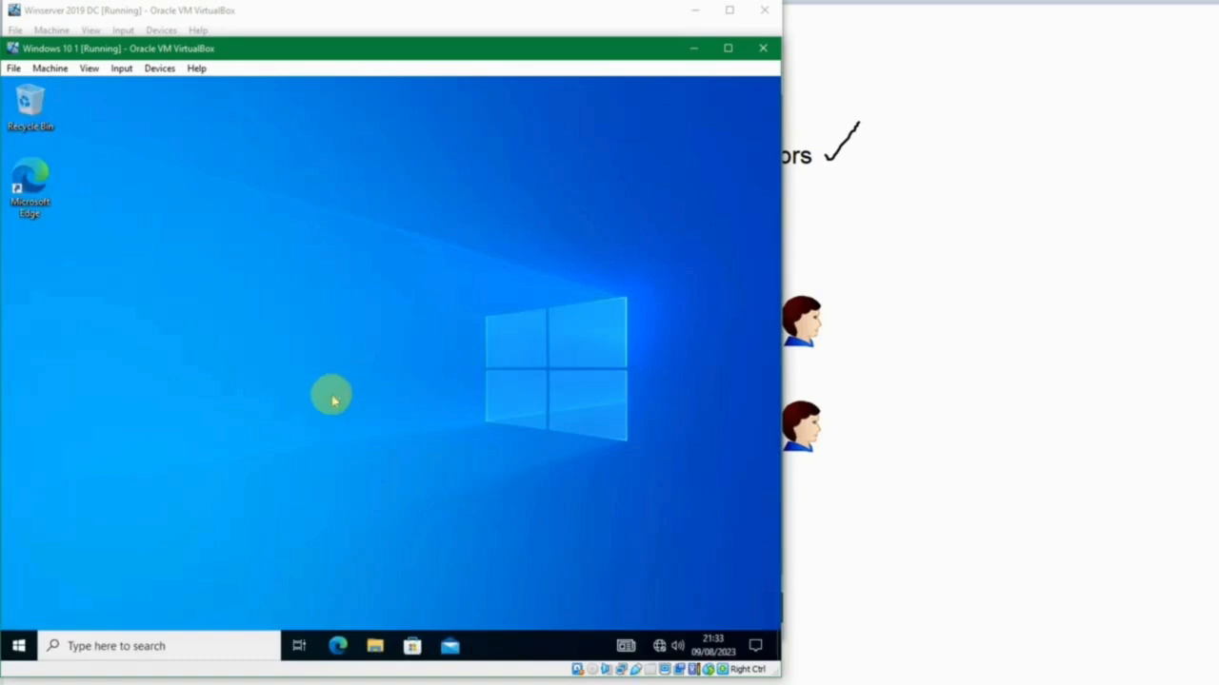
Open View advanced system settings to test the user's administrator access, and close System Properties.
{"action": "key", "text": "super"}
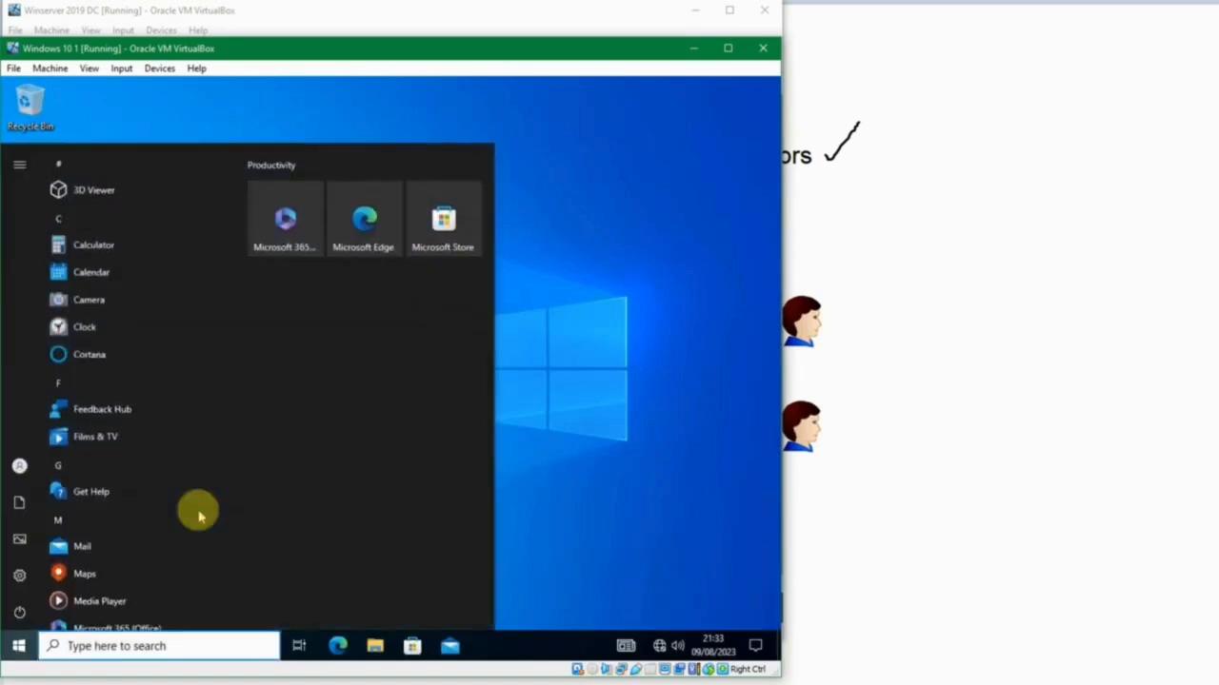
{"action": "type", "text": "vie"}
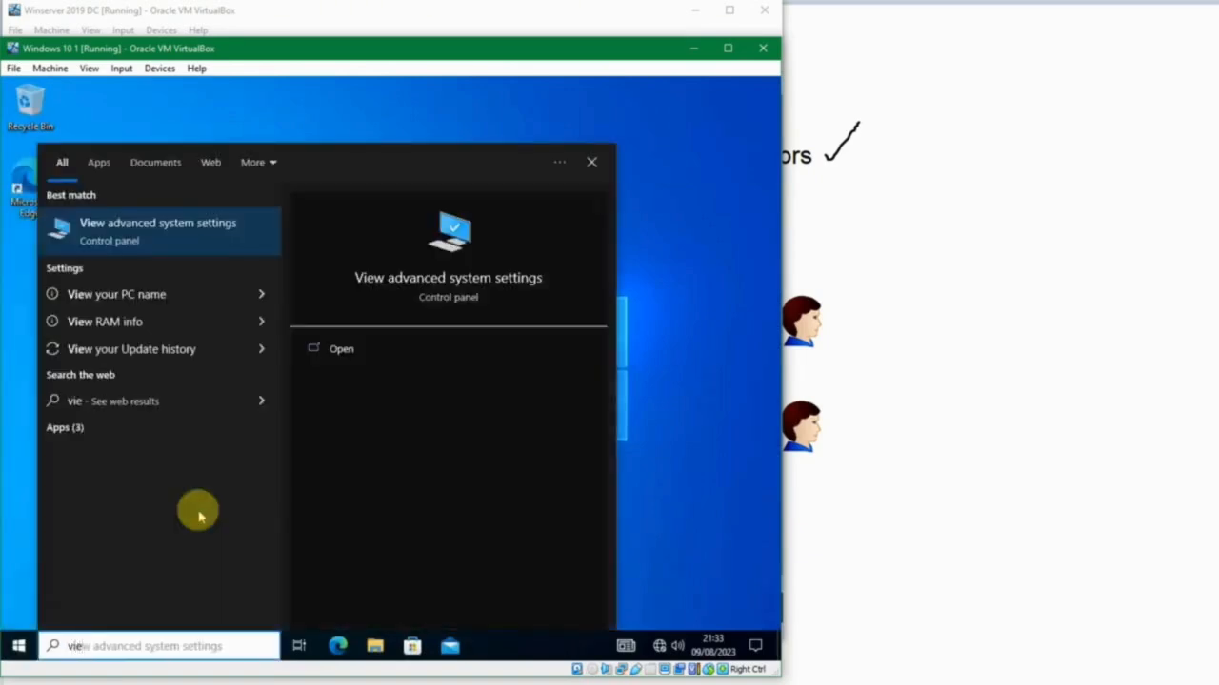
{"action": "key", "text": "Return"}
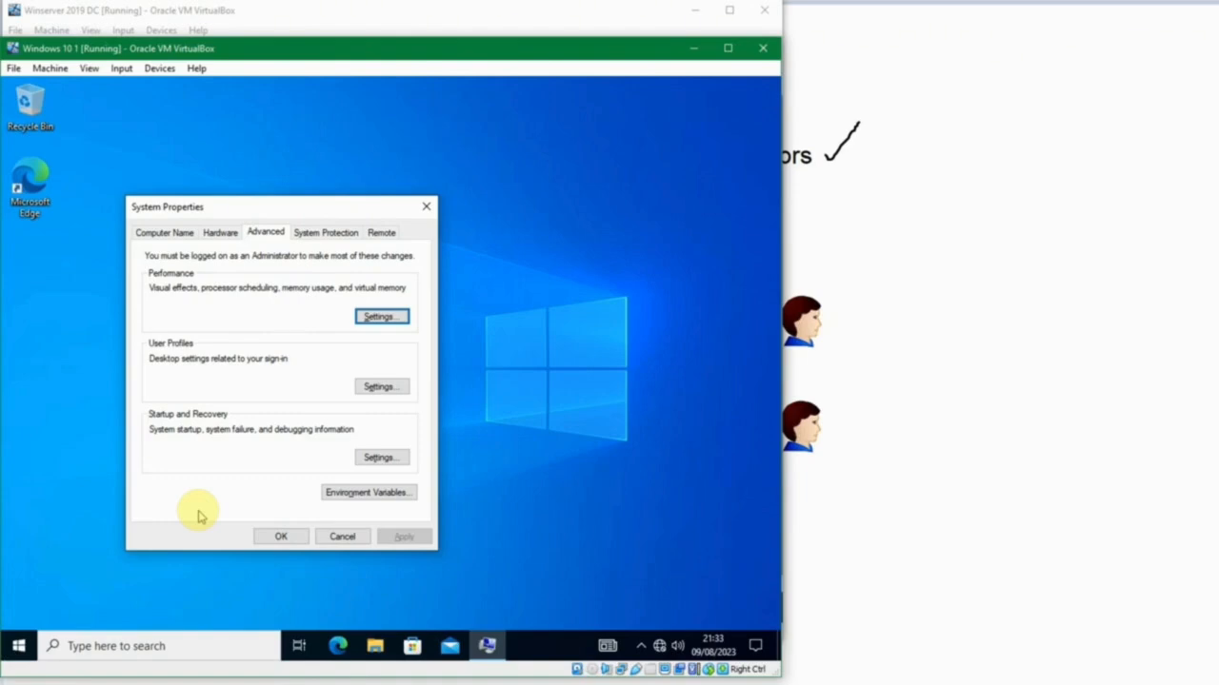
{"action": "key", "text": "Escape"}
Launch Registry Editor by running regedit.
{"action": "key", "text": "super+r"}
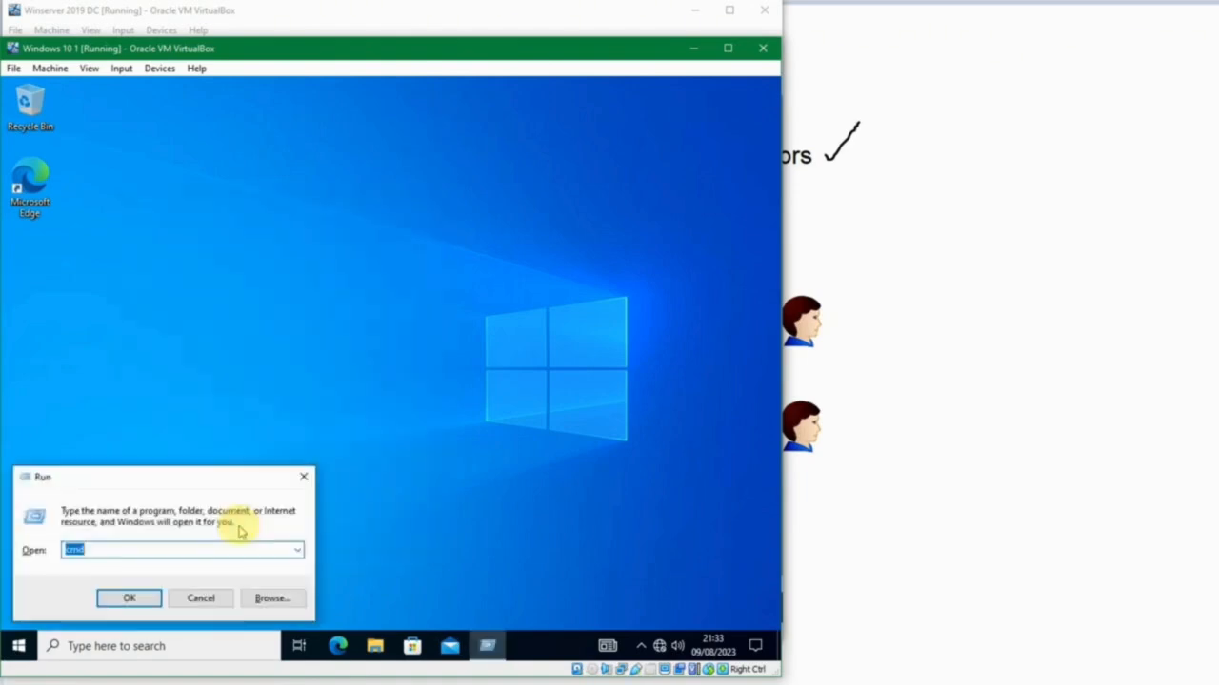
{"action": "type", "text": "regedit"}
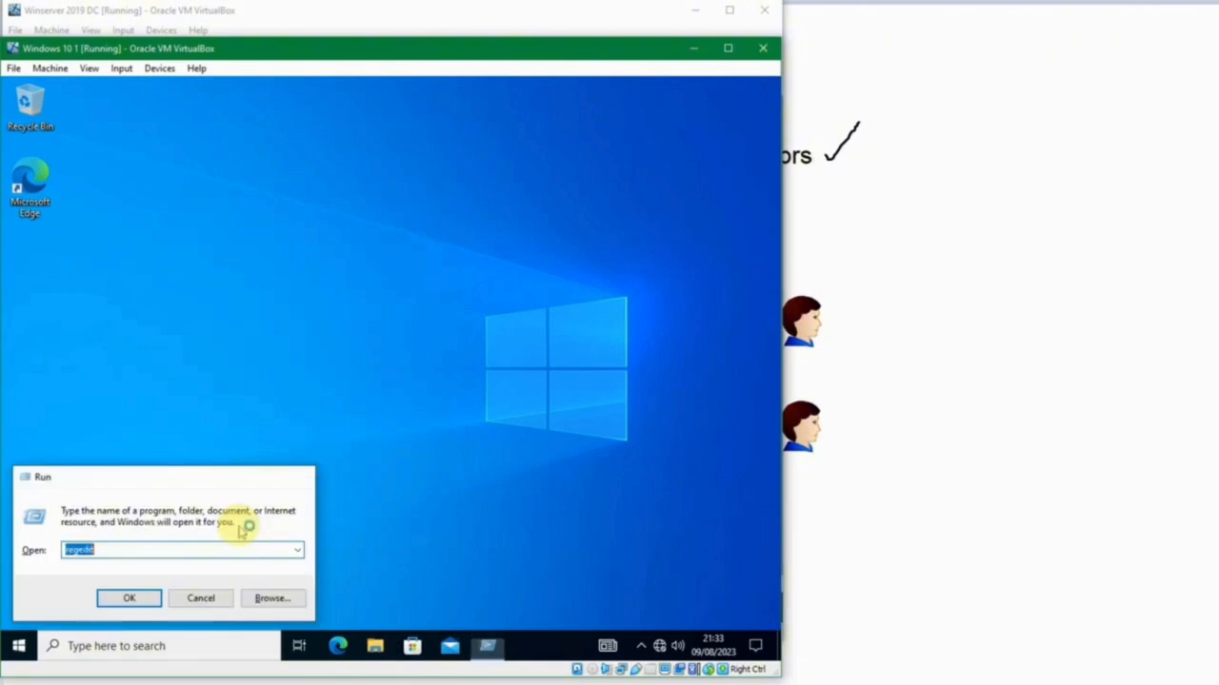
{"action": "key", "text": "Return"}
{"action": "left_click", "coordinate": [276, 467]}
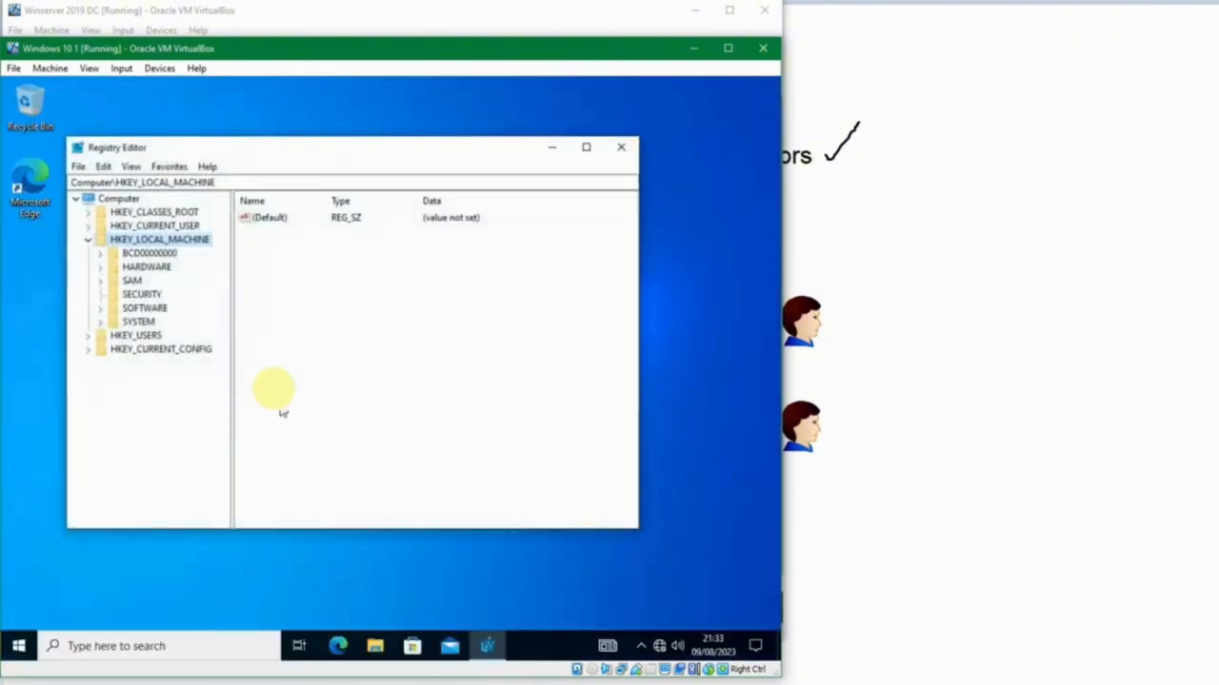
Try to create a new key under HKEY_LOCAL_MACHINE\BCD00000000, dismiss the message and select the HARDWARE key.
{"action": "left_click", "coordinate": [131, 254]}
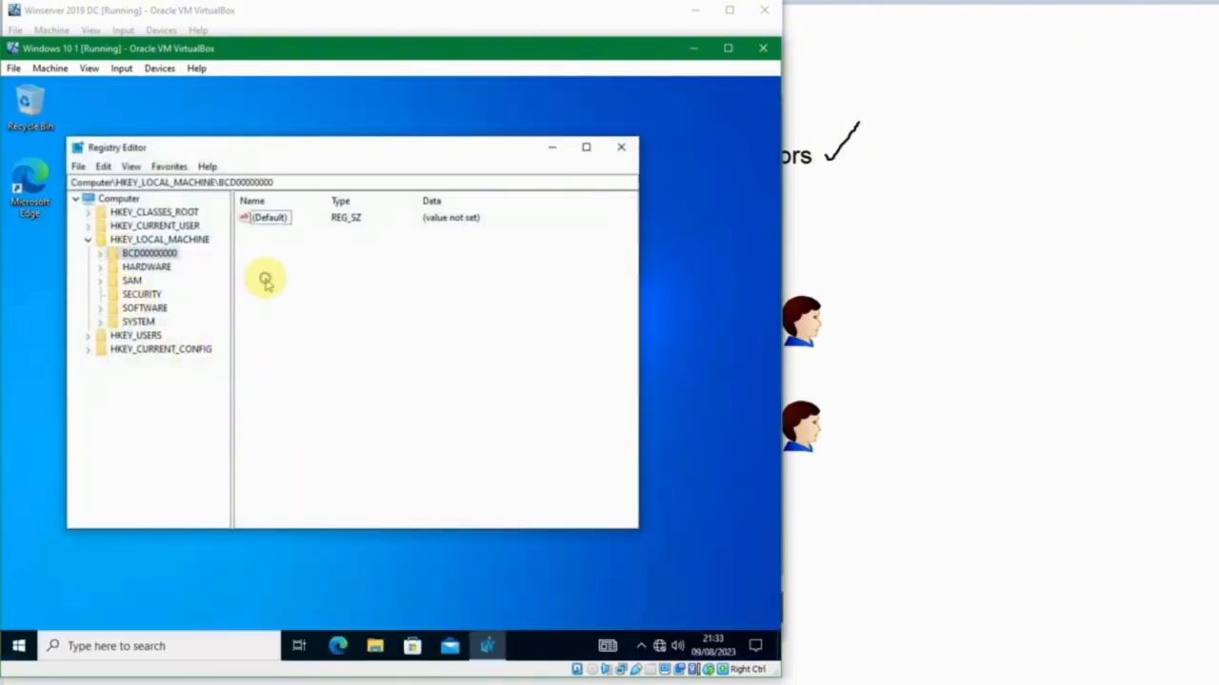
{"action": "right_click", "coordinate": [265, 279]}
{"action": "left_click", "coordinate": [362, 285]}
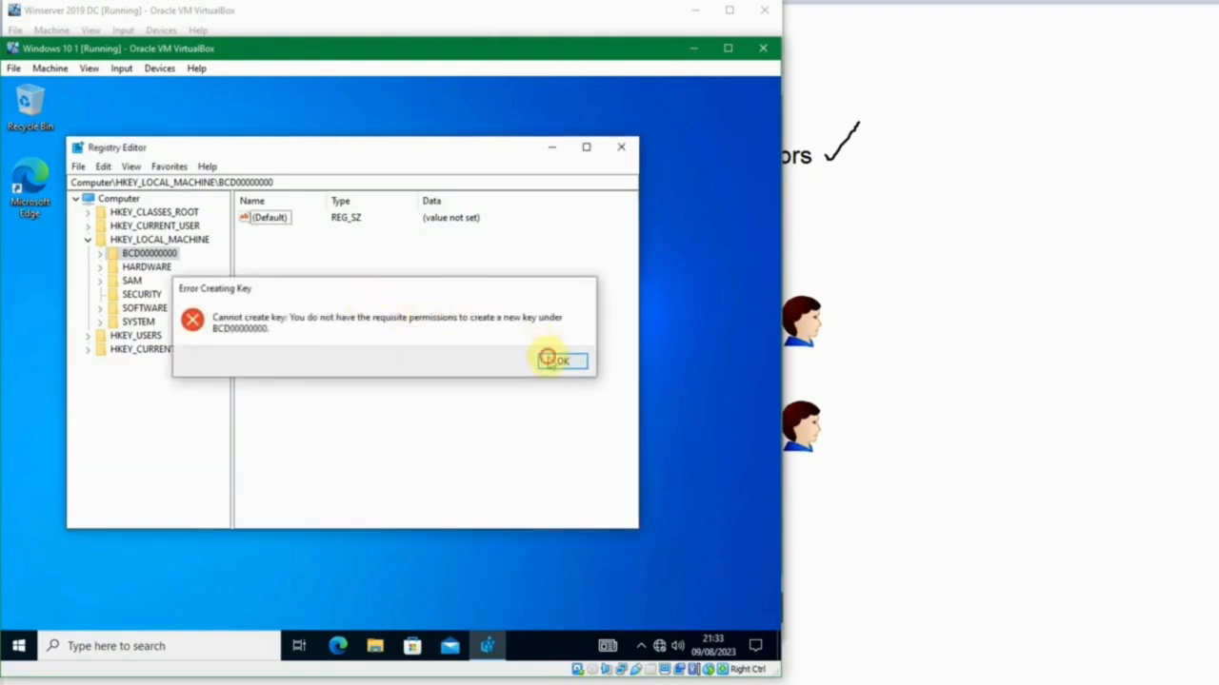
{"action": "left_click", "coordinate": [557, 361]}
{"action": "left_click", "coordinate": [136, 268]}
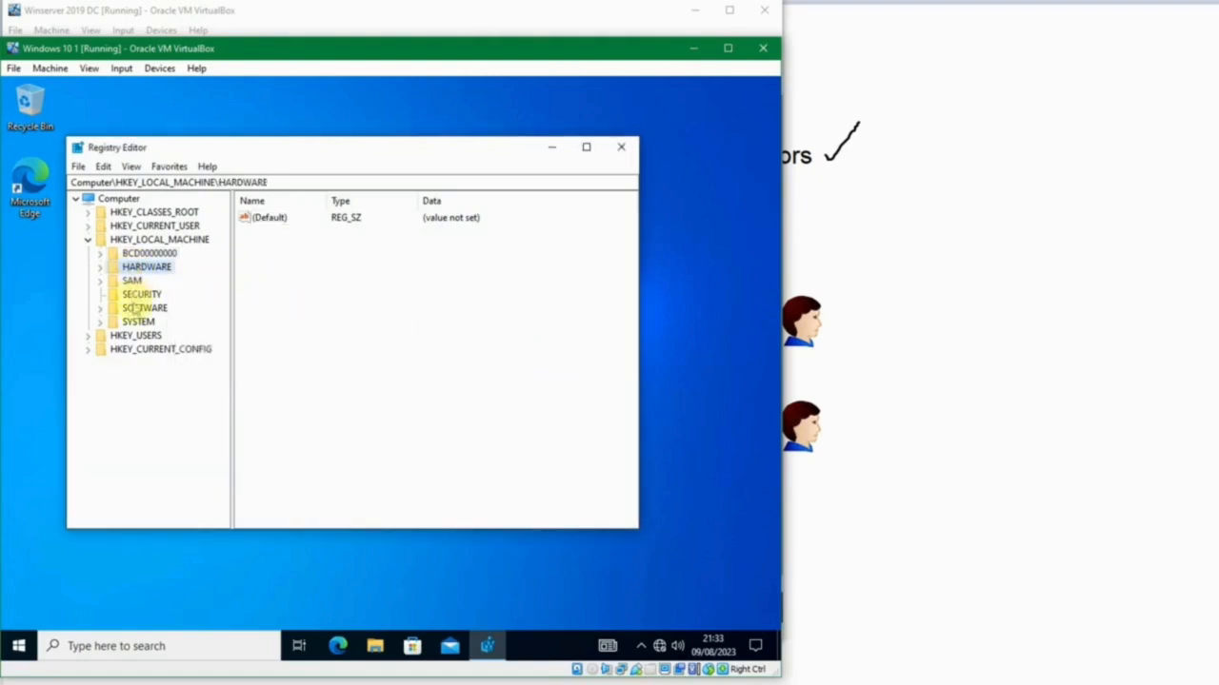
Browse the registry to the HKEY_LOCAL_MACHINE\SOFTWARE\Microsoft\ActiveSync key.
{"action": "left_click", "coordinate": [138, 308]}
{"action": "left_click", "coordinate": [100, 309]}
{"action": "left_click", "coordinate": [147, 323]}
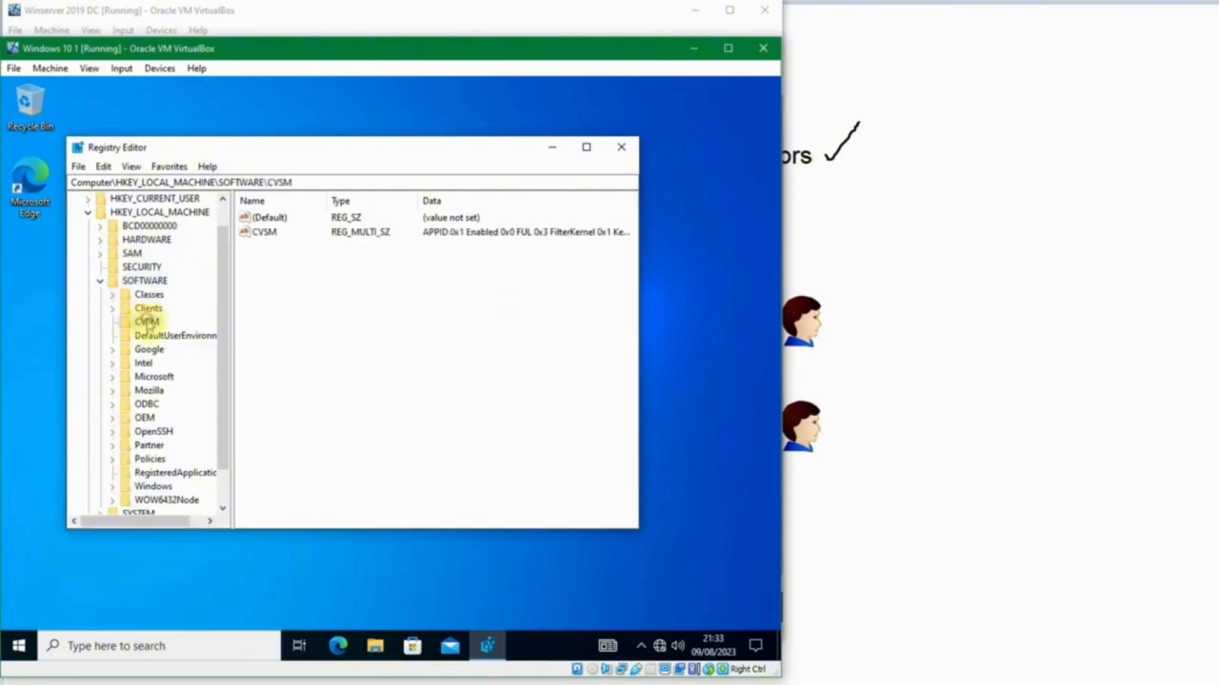
{"action": "double_click", "coordinate": [153, 377]}
{"action": "left_click", "coordinate": [156, 378]}
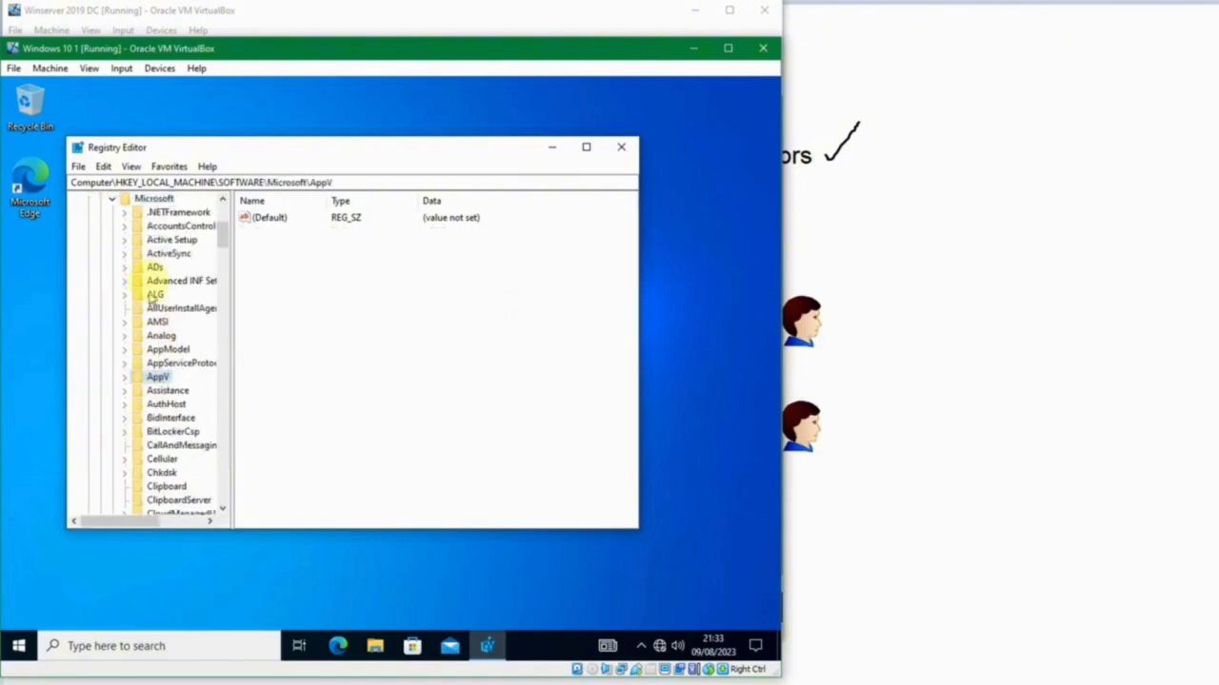
{"action": "left_click", "coordinate": [157, 253]}
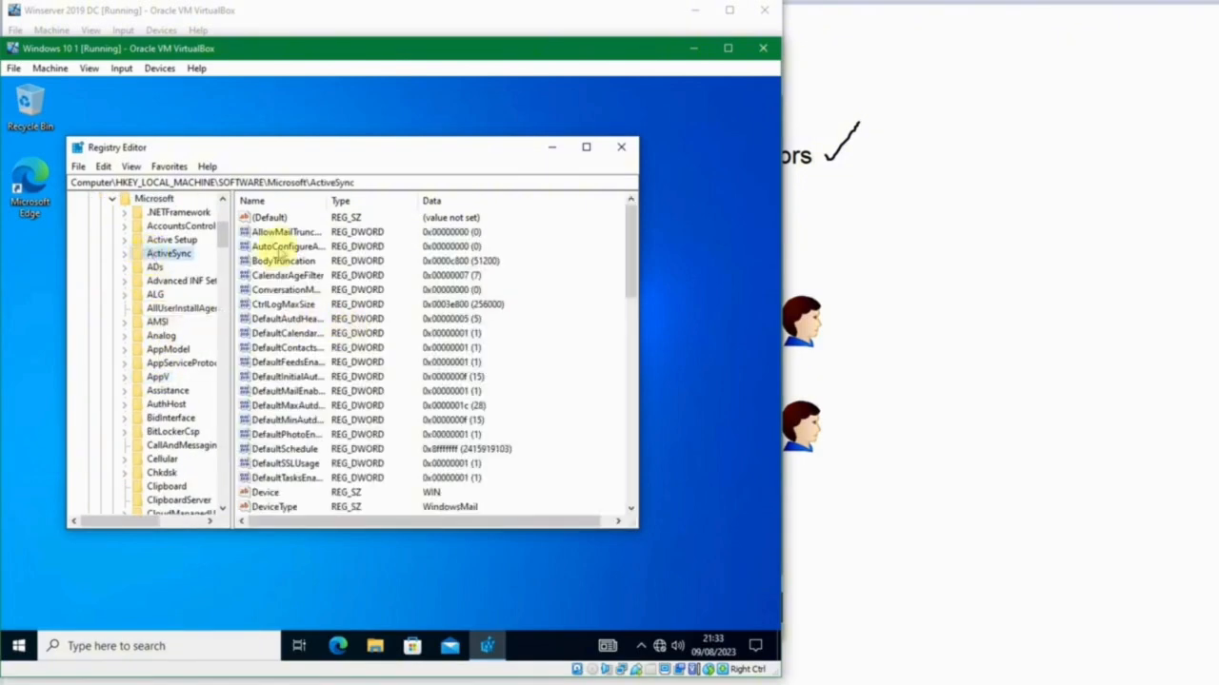
Create a new string value in the ActiveSync key to test write access to the registry.
{"action": "scroll", "coordinate": [280, 419], "scroll_direction": "down", "scroll_amount": 14}
{"action": "right_click", "coordinate": [567, 436]}
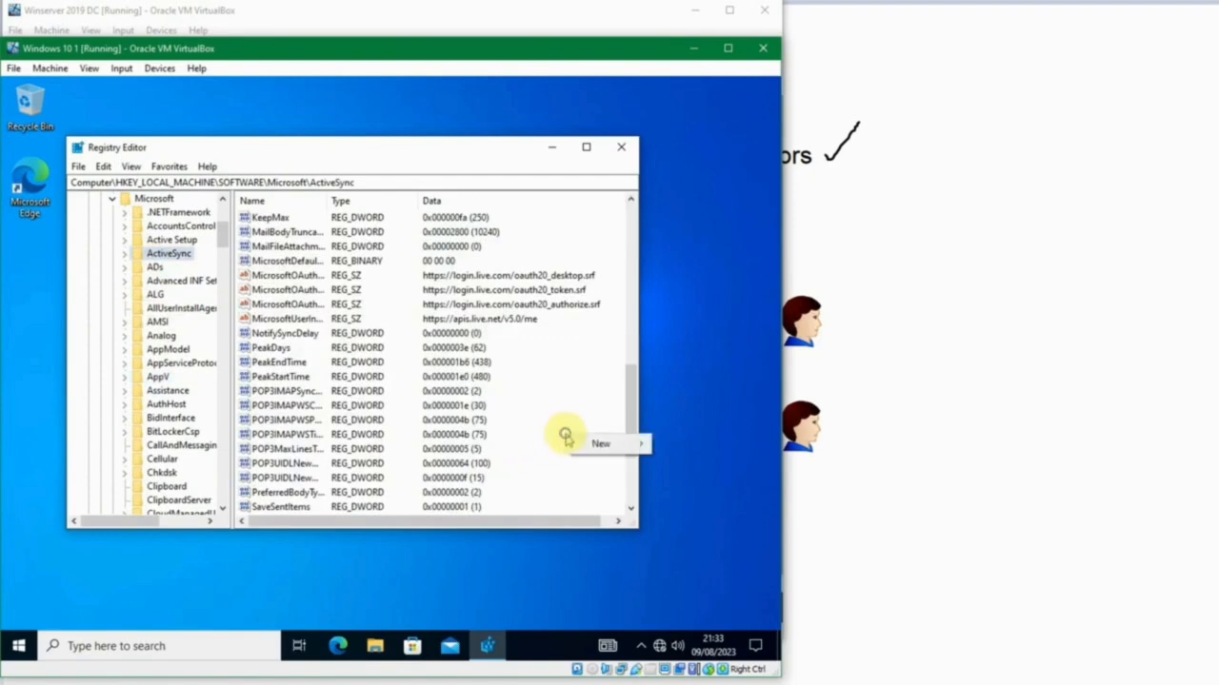
{"action": "mouse_move", "coordinate": [585, 444]}
{"action": "left_click", "coordinate": [520, 466]}
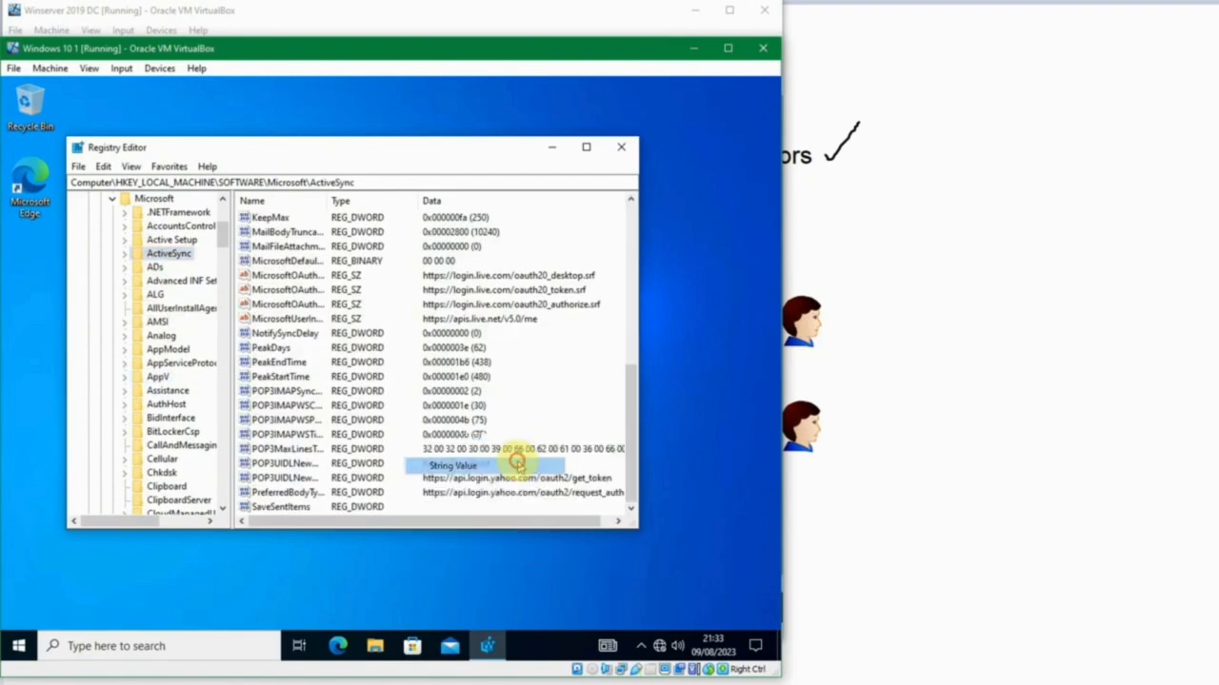
{"action": "left_click", "coordinate": [302, 478]}
Delete the new string value from the ActiveSync key and confirm the deletion.
{"action": "left_click", "coordinate": [303, 507]}
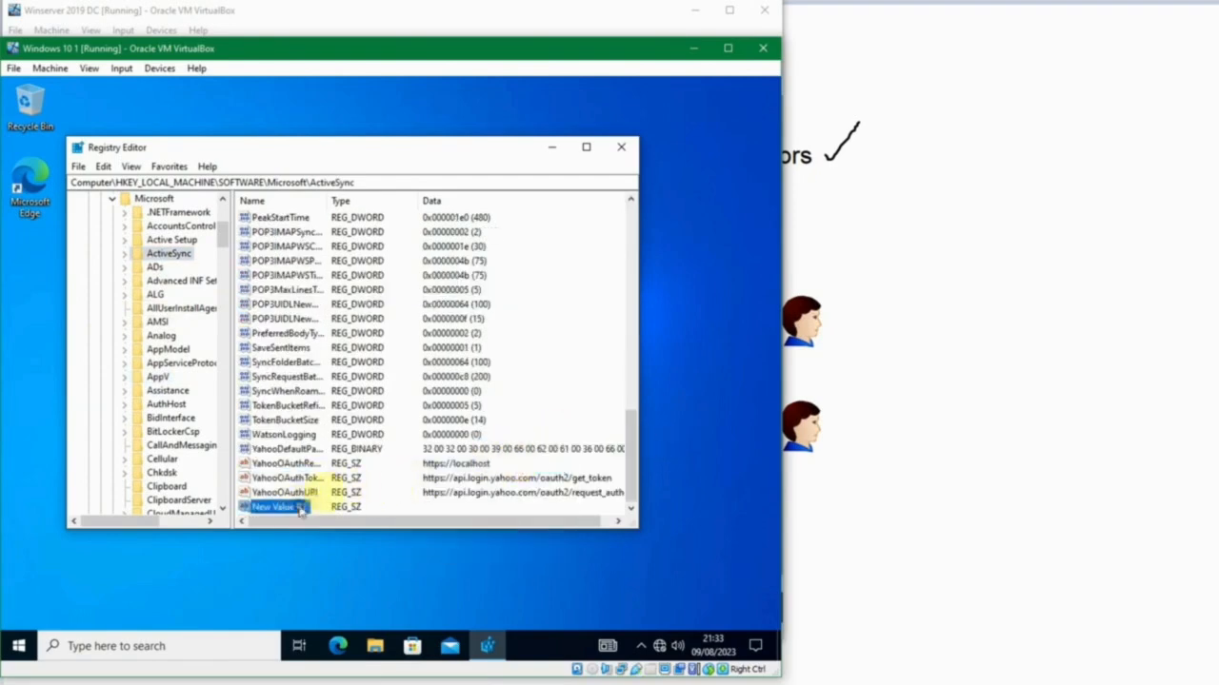
{"action": "key", "text": "Delete"}
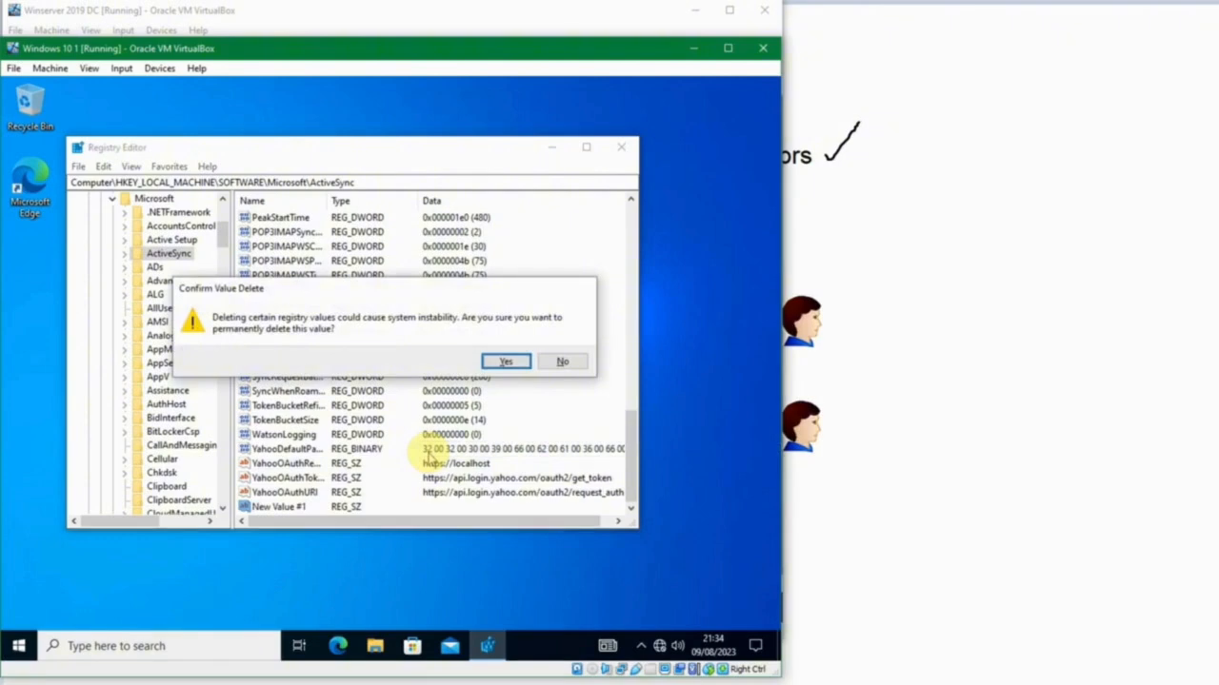
{"action": "key", "text": "Return"}
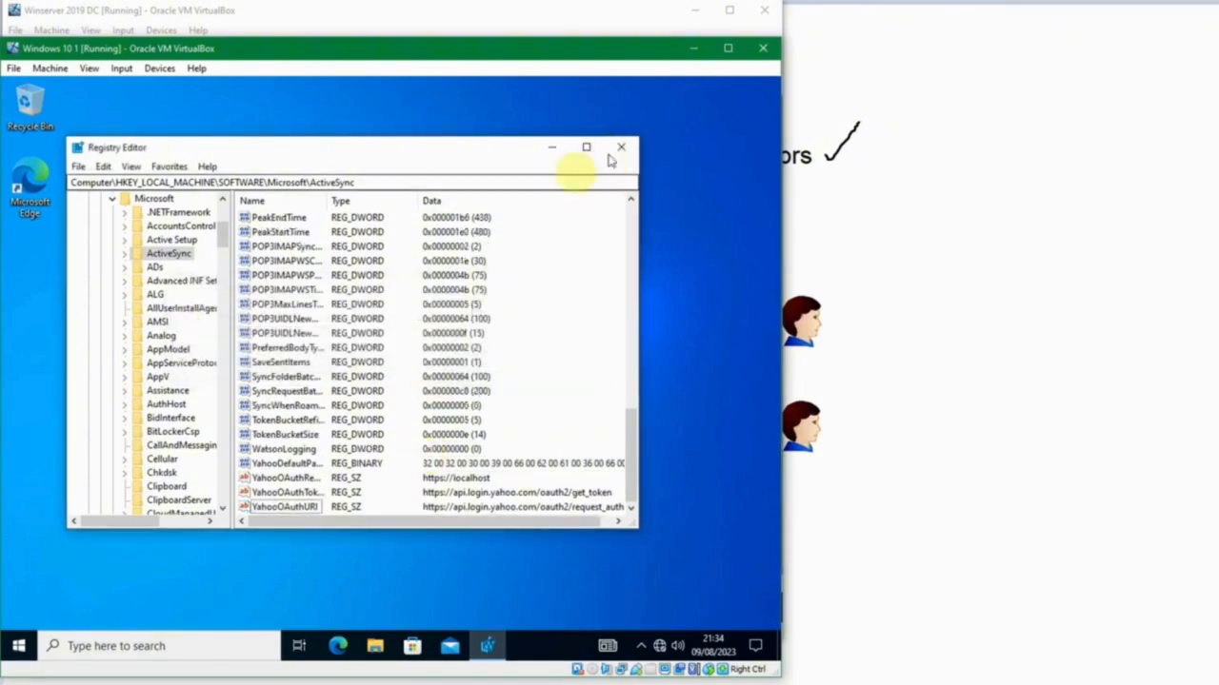
Collapse the registry tree back to Computer and close Registry Editor.
{"action": "left_click", "coordinate": [156, 322]}
{"action": "key", "text": "Left"}
{"action": "key", "text": "Left"}
{"action": "key", "text": "Left"}
{"action": "key", "text": "Left"}
{"action": "key", "text": "Left"}
{"action": "key", "text": "Left"}
{"action": "key", "text": "Left"}
{"action": "key", "text": "Left"}
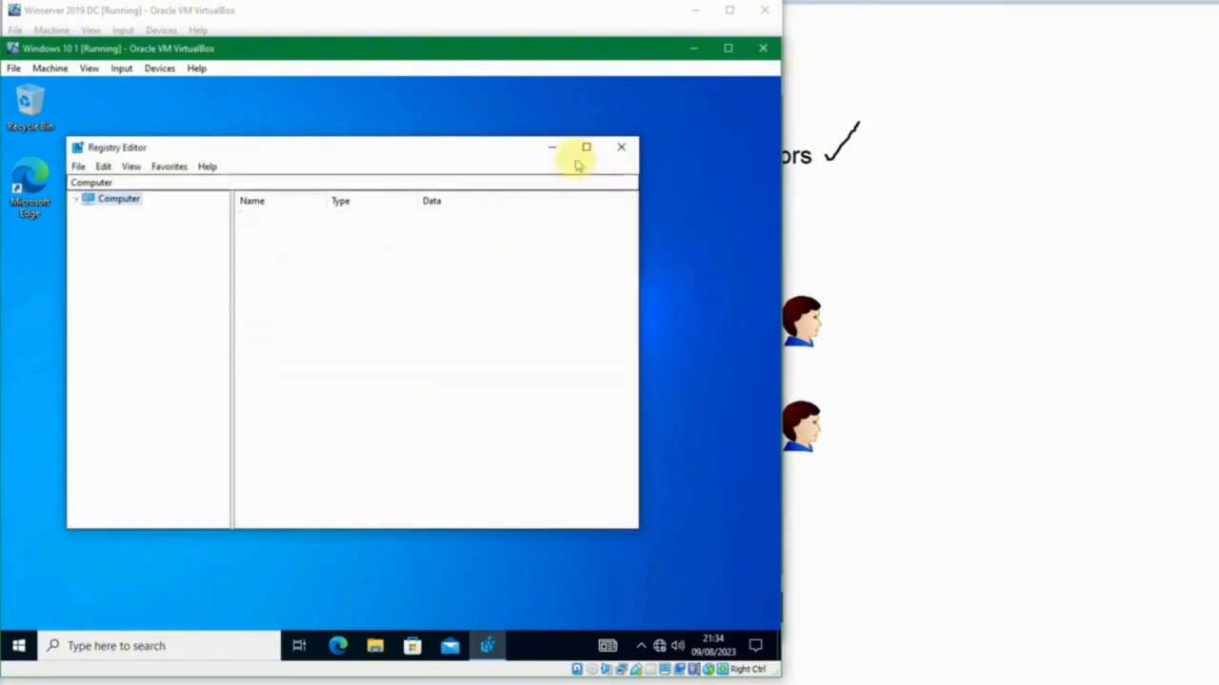
{"action": "left_click", "coordinate": [620, 147]}
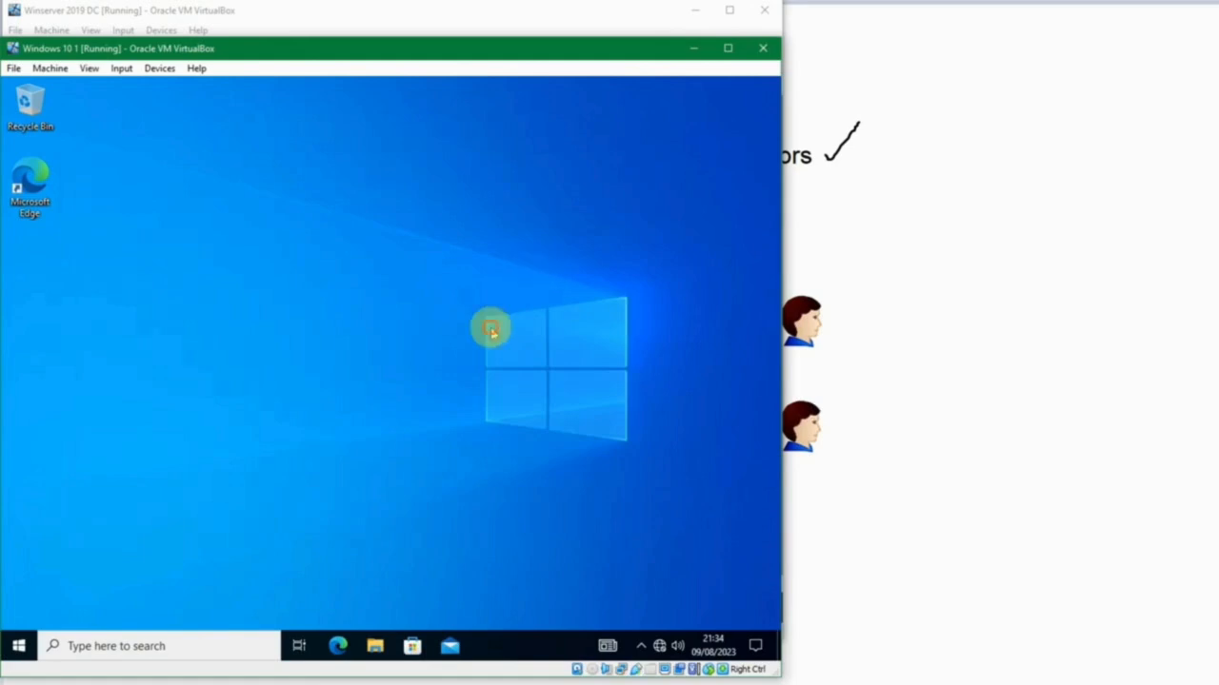
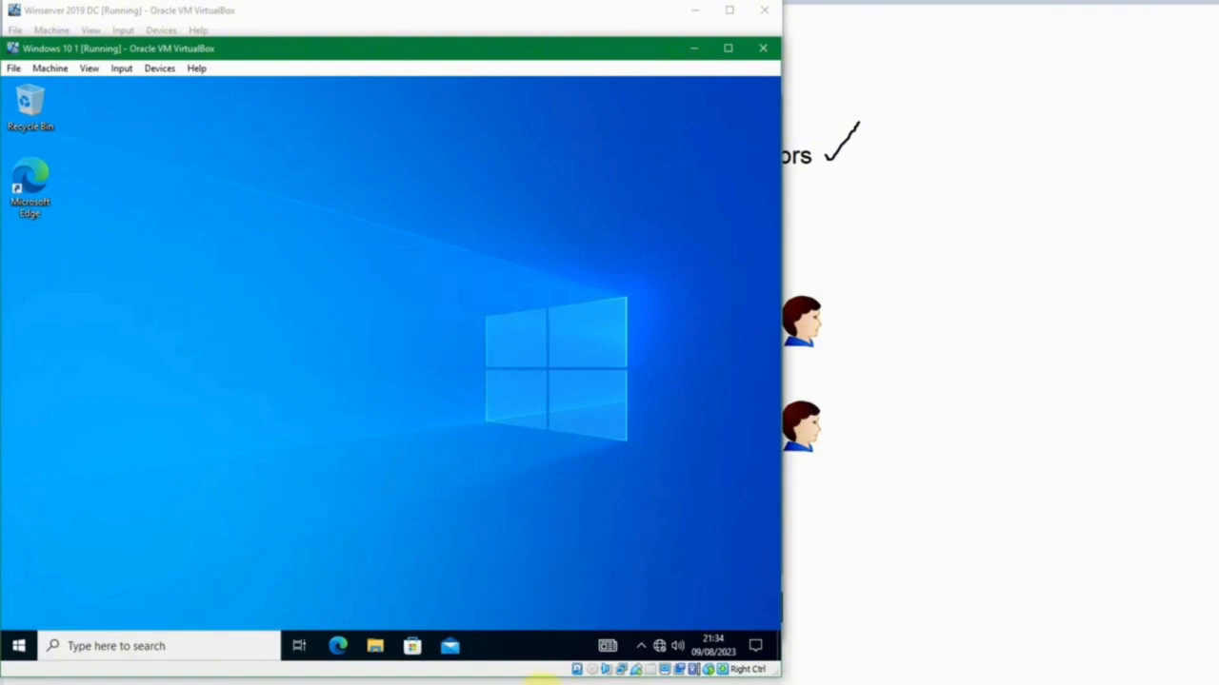
Switch from the Windows 10 virtual machine to the drawing titled "Manajemen User Role dengan Group".
{"action": "left_click", "coordinate": [942, 464]}
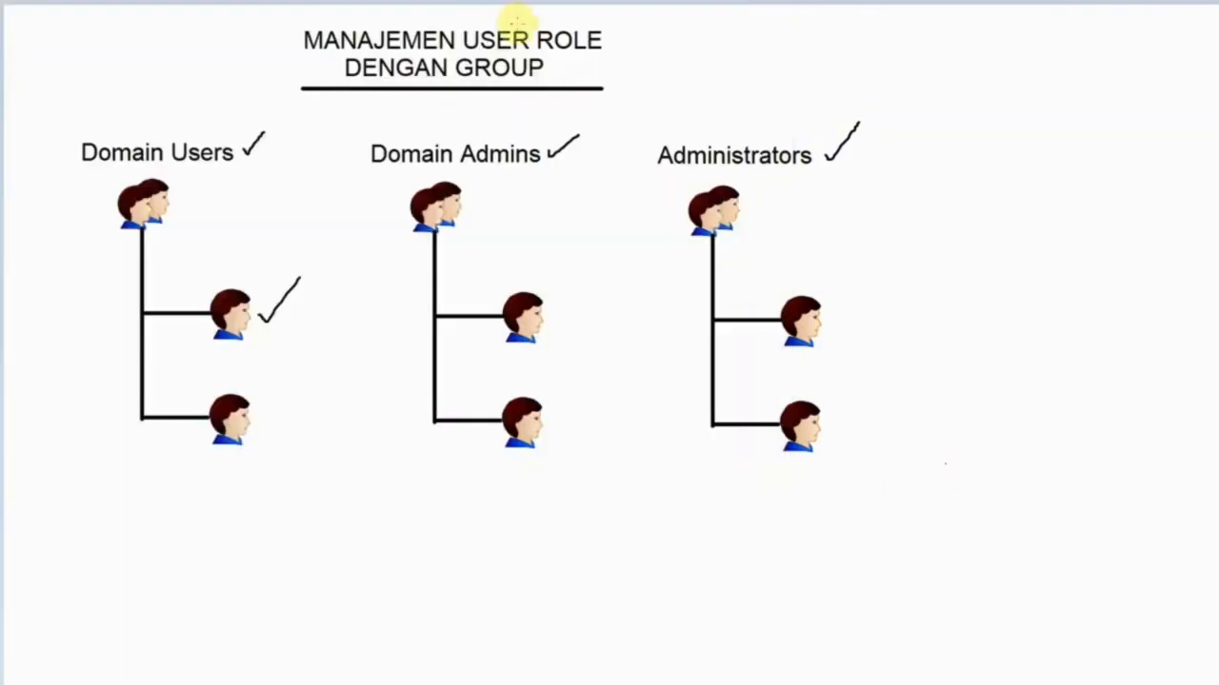